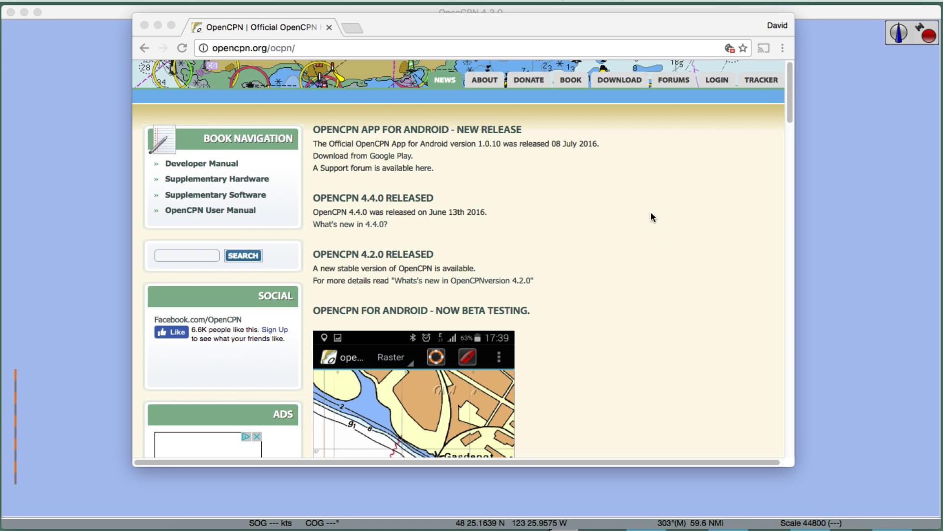
# - View the download options for OpenCPN's latest stable release on the OpenCPN website and close the page
pyautogui.moveTo(559, 18); pyautogui.dragTo(567, 24)
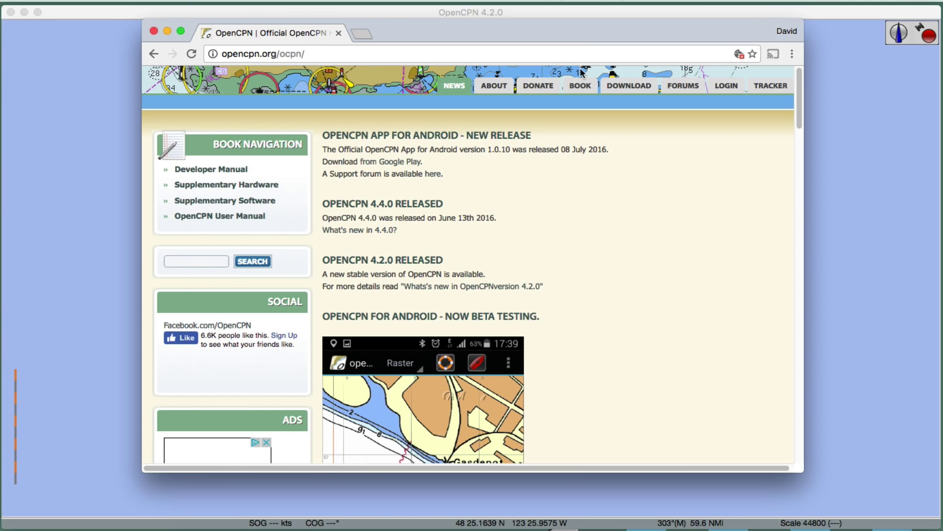
pyautogui.moveTo(616, 87)
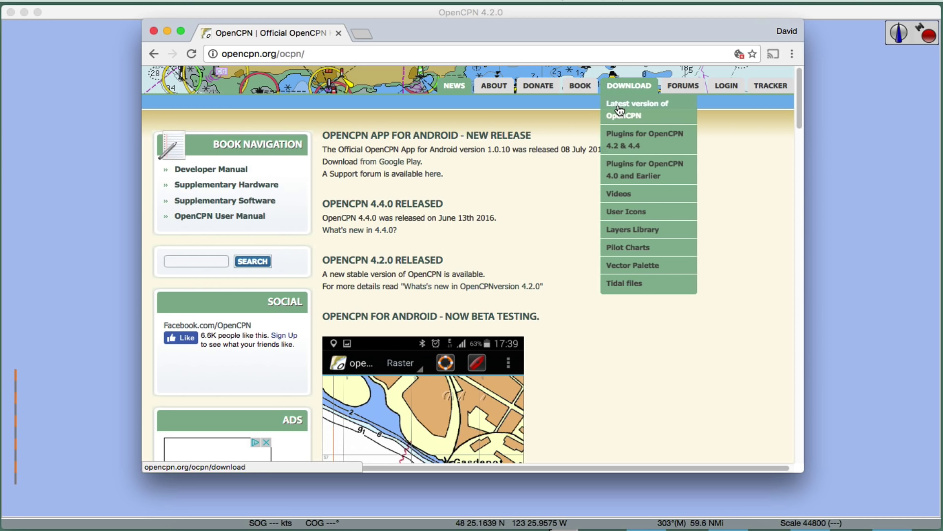
pyautogui.click(621, 111)
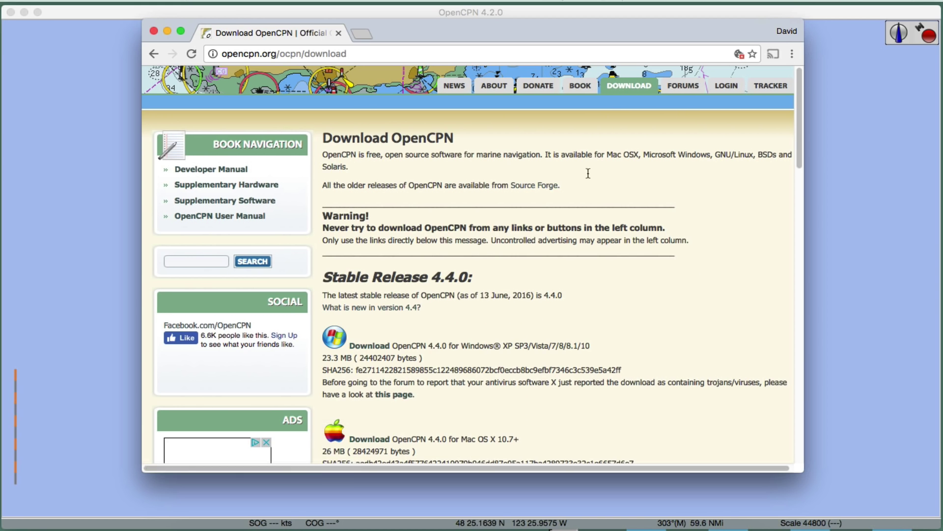
pyautogui.scroll(-5, 560, 328)
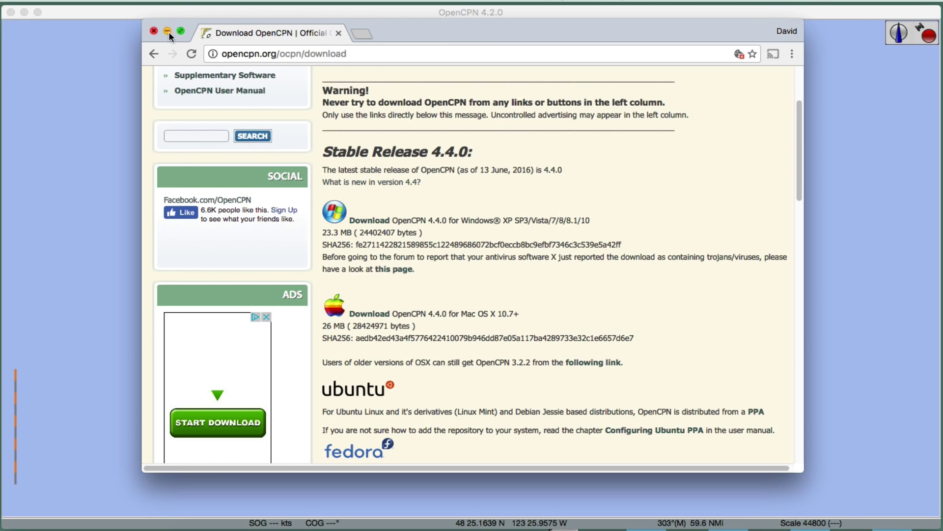
pyautogui.click(338, 34)
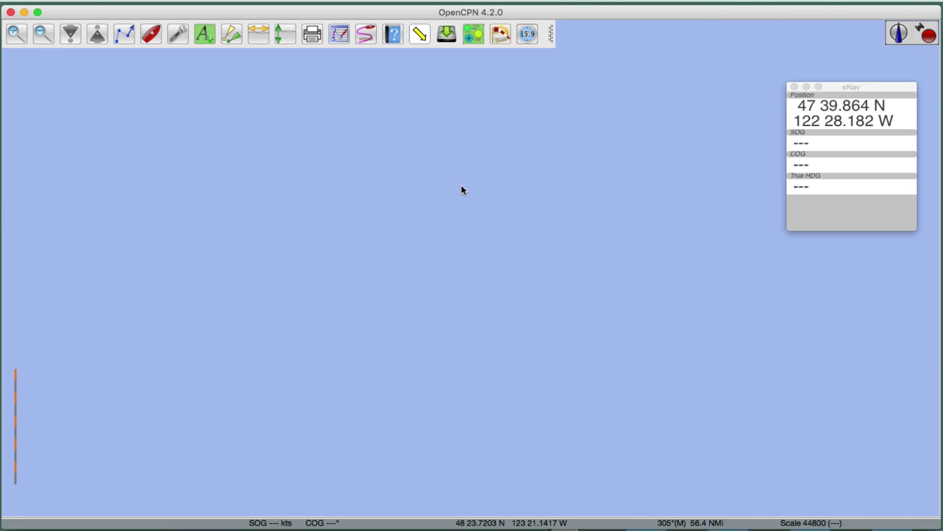
# - Close the eNav instrument window and delete the waypoint on the central California coast
pyautogui.scroll(-1, 477, 336)
pyautogui.click(794, 87)
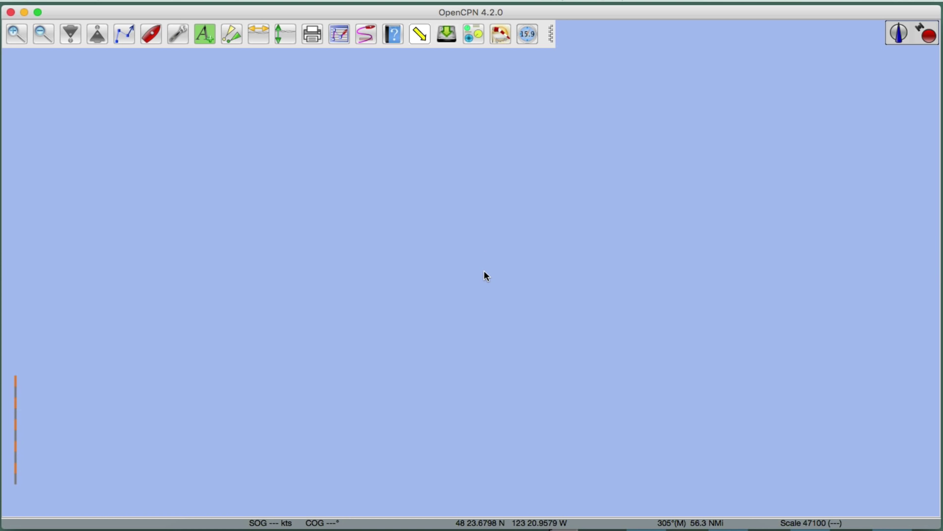
pyautogui.scroll(-3, 487, 276)
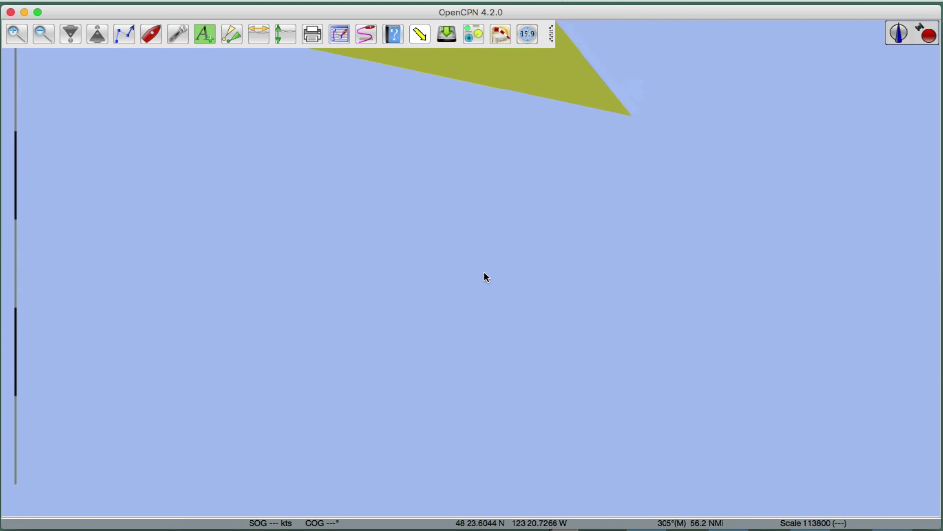
pyautogui.scroll(-5, 487, 277)
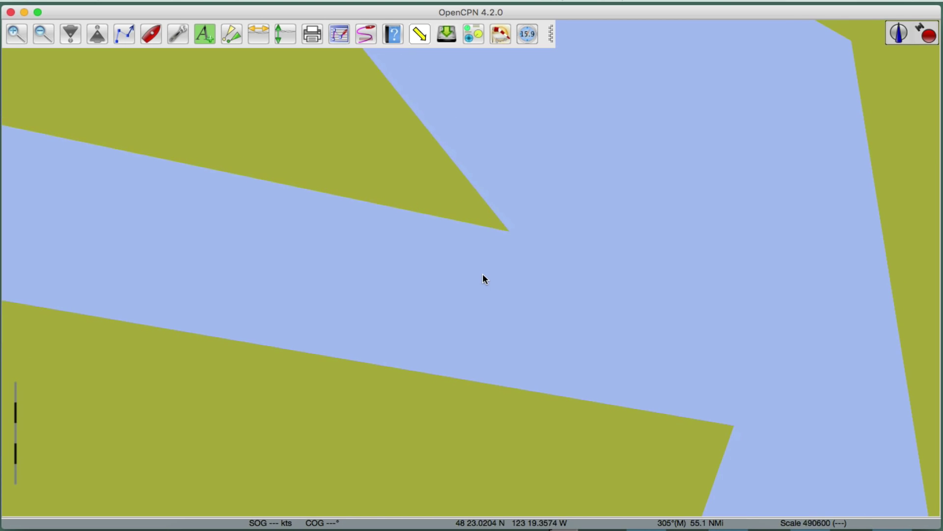
pyautogui.scroll(-4, 482, 276)
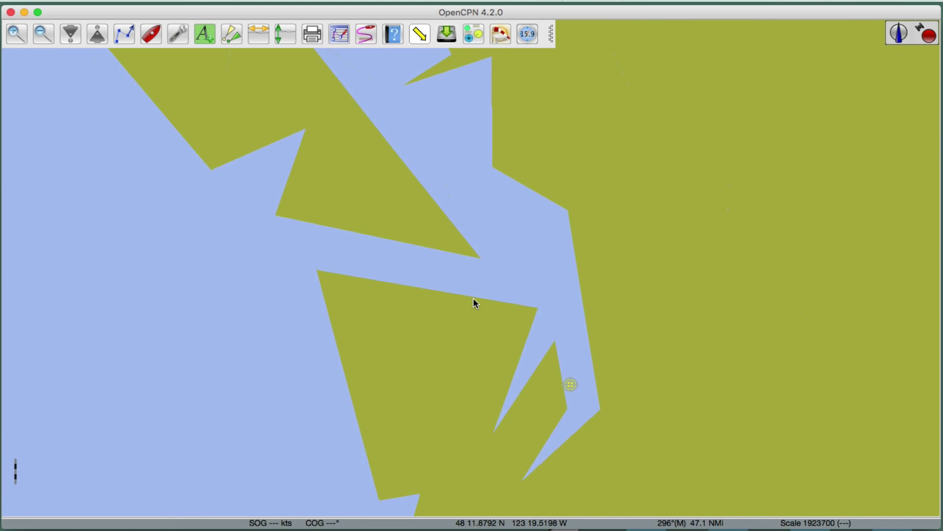
pyautogui.scroll(-5, 473, 300)
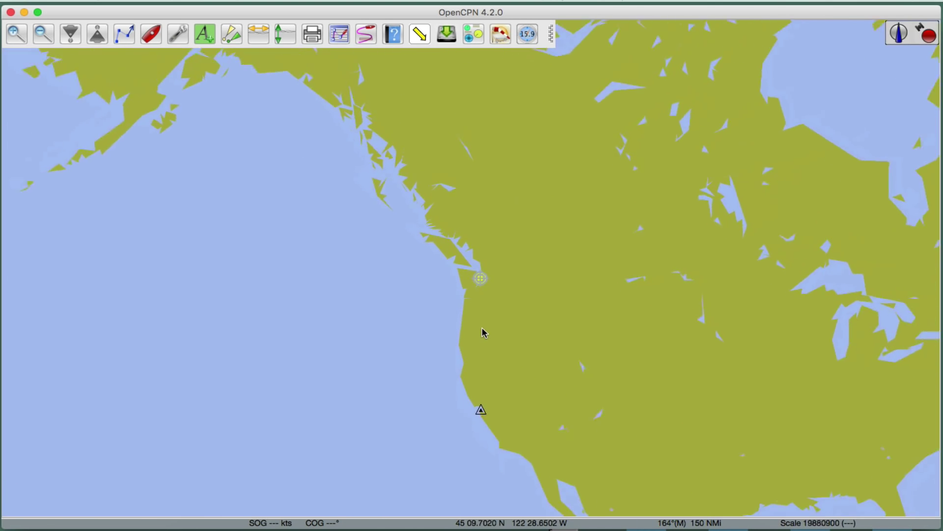
pyautogui.scroll(-3, 484, 333)
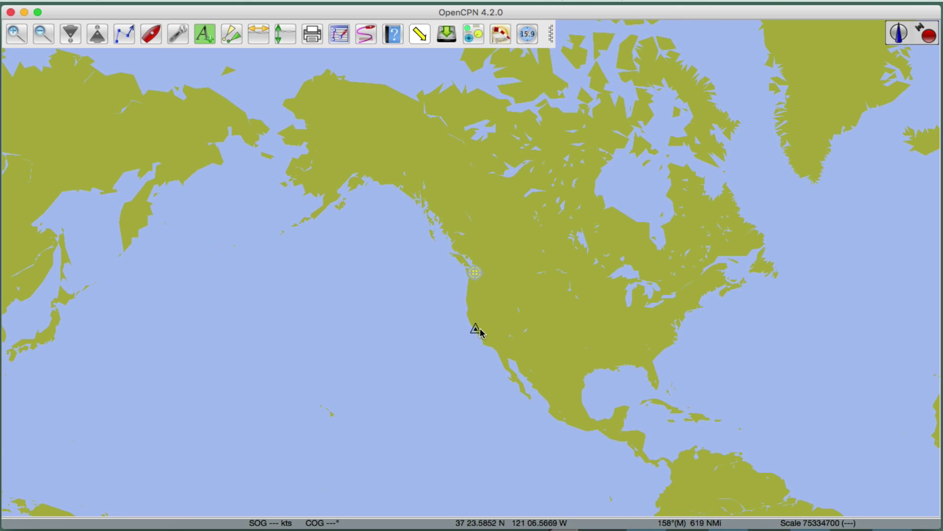
pyautogui.rightClick(475, 329)
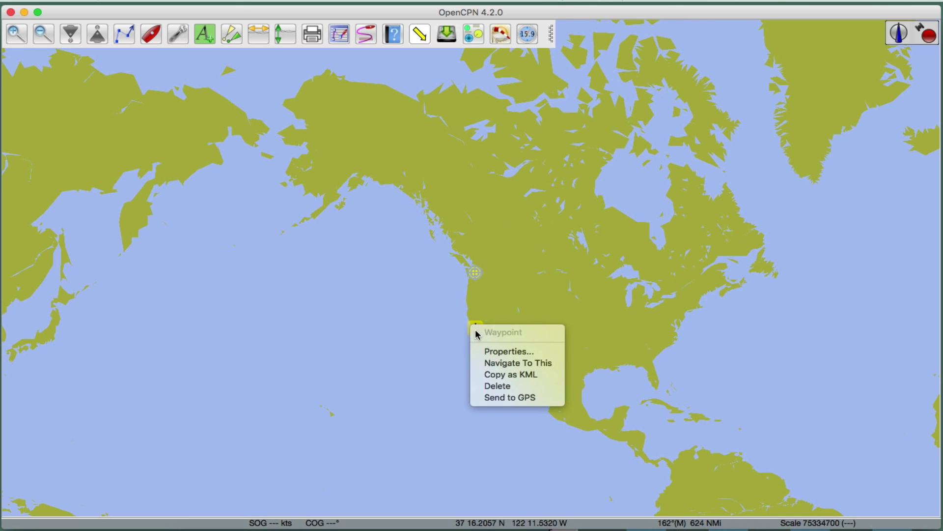
pyautogui.click(498, 388)
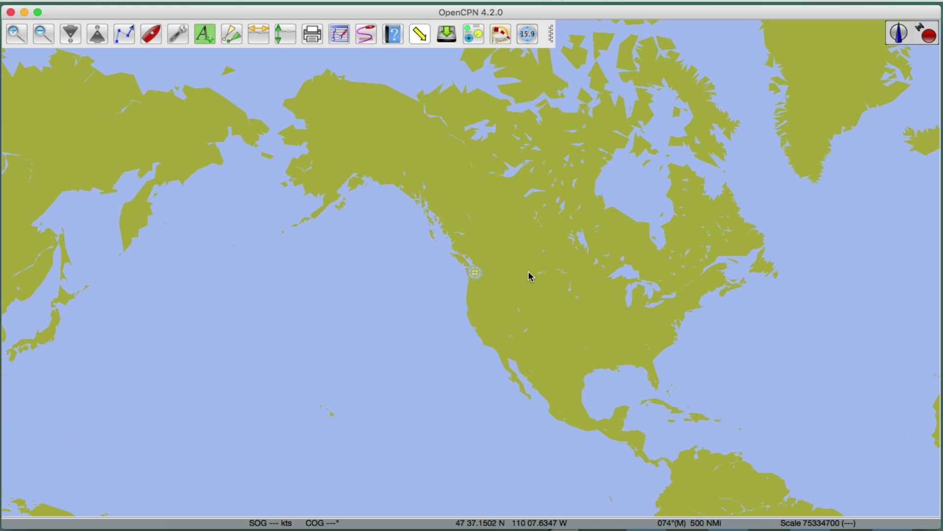
pyautogui.moveTo(759, 281); pyautogui.dragTo(792, 289)
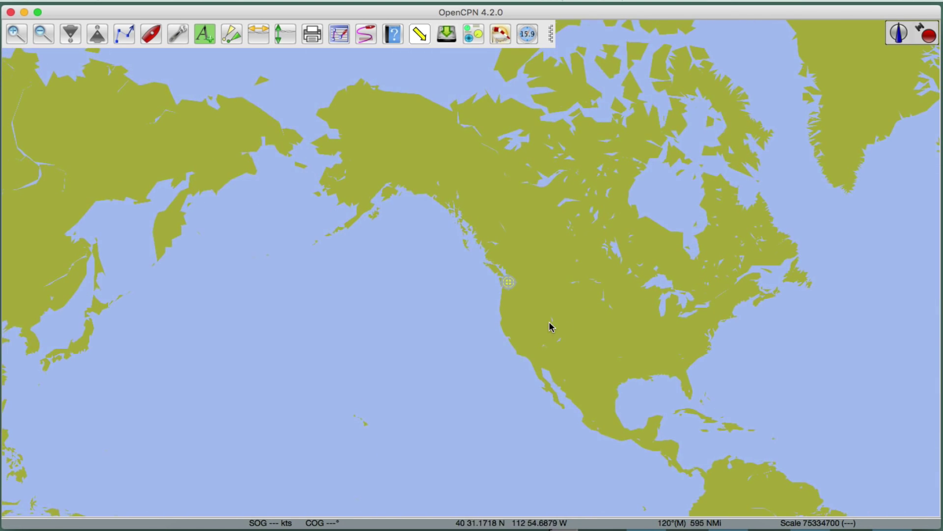
pyautogui.moveTo(552, 327); pyautogui.dragTo(520, 278)
pyautogui.scroll(6, 518, 277)
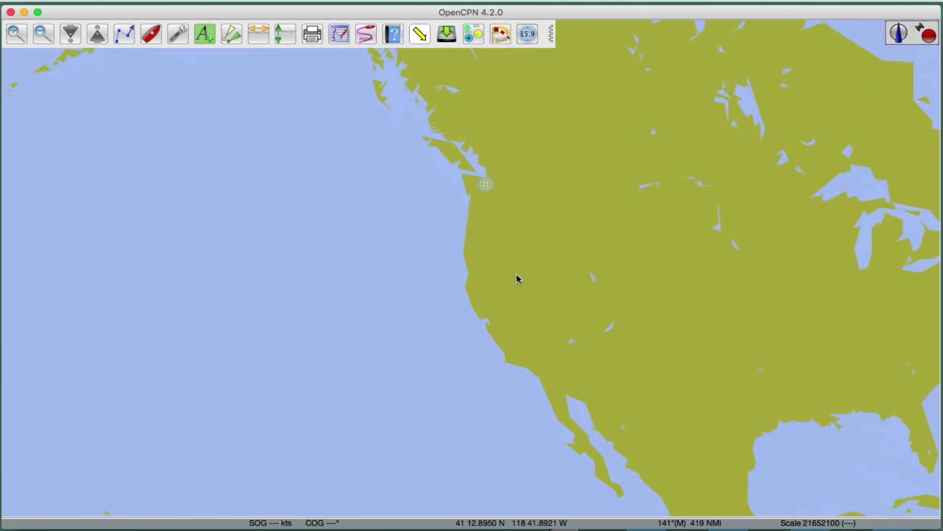
pyautogui.moveTo(521, 227)
pyautogui.mouseDown()
pyautogui.moveTo(510, 287)
pyautogui.moveTo(495, 265)
pyautogui.moveTo(468, 307)
pyautogui.mouseUp()
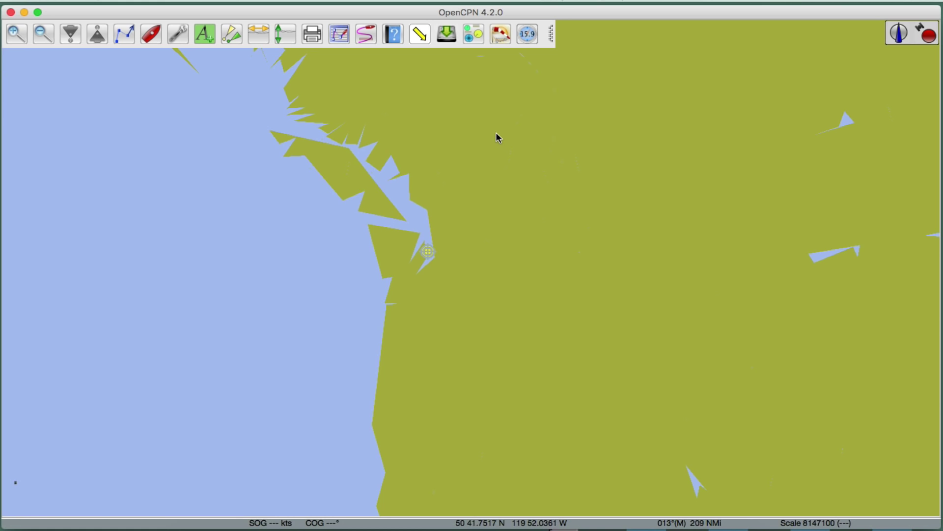
# - Remove the existing RNC Product Catalog WA from the Chart Downloader's catalogs
pyautogui.click(179, 34)
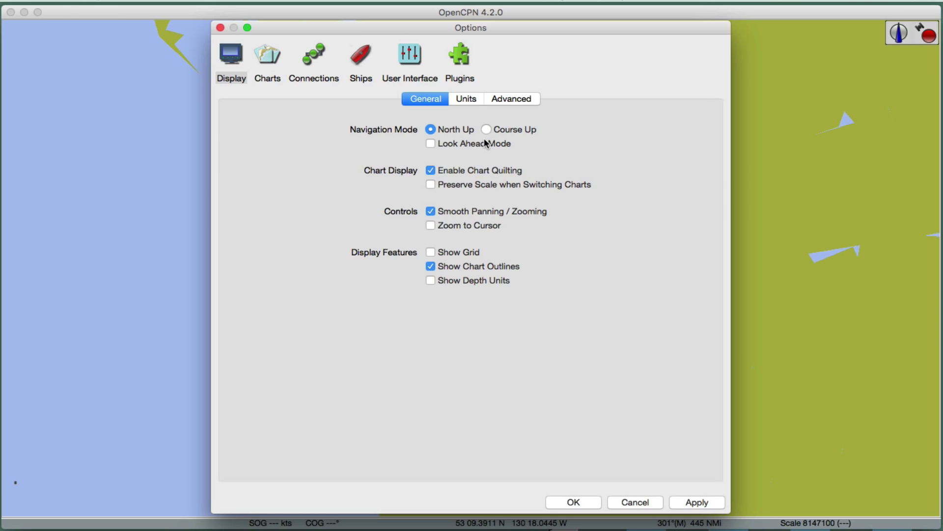
pyautogui.click(273, 62)
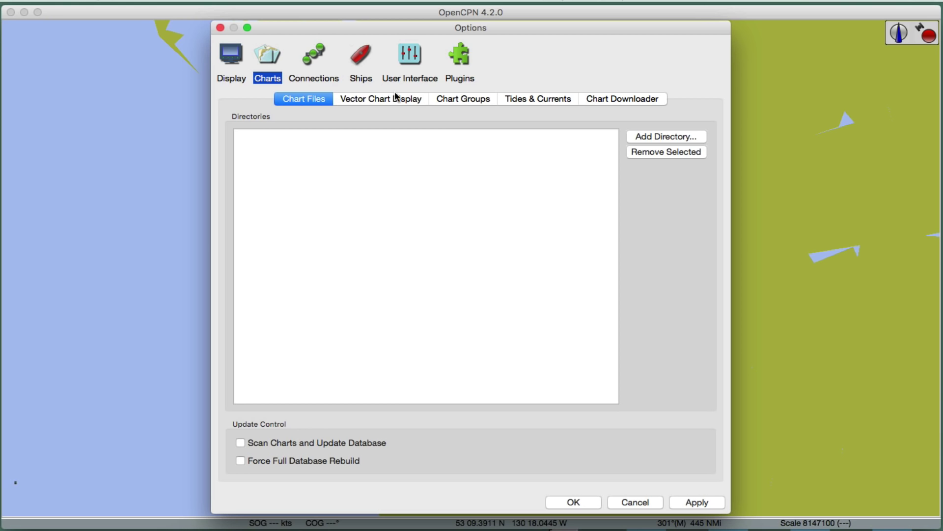
pyautogui.click(627, 100)
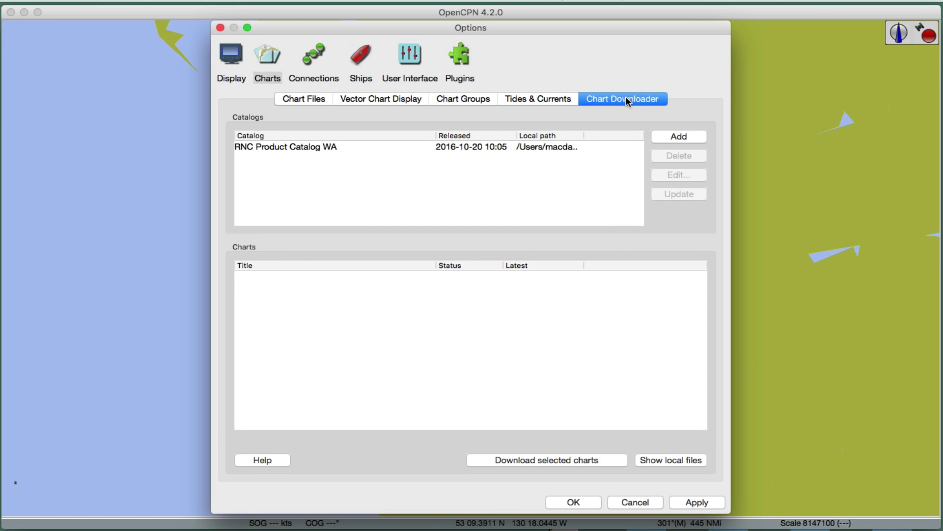
pyautogui.click(325, 147)
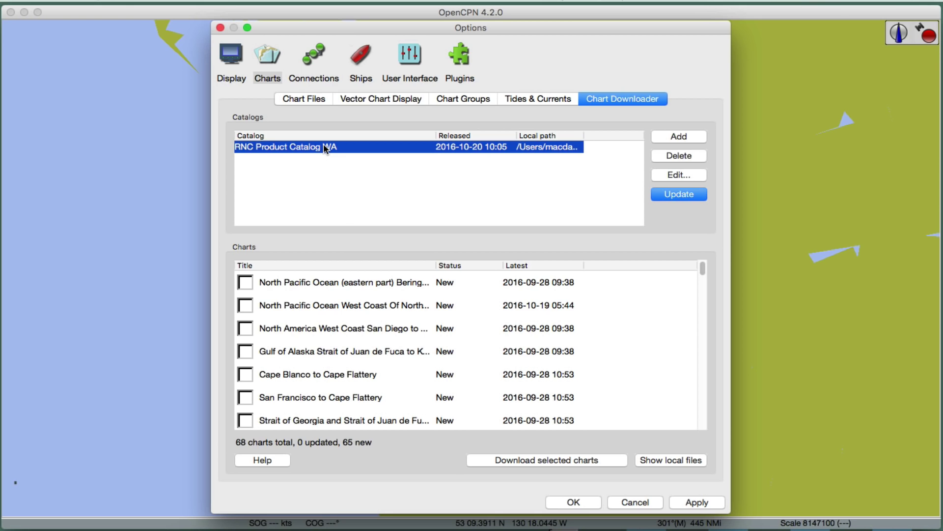
pyautogui.click(677, 155)
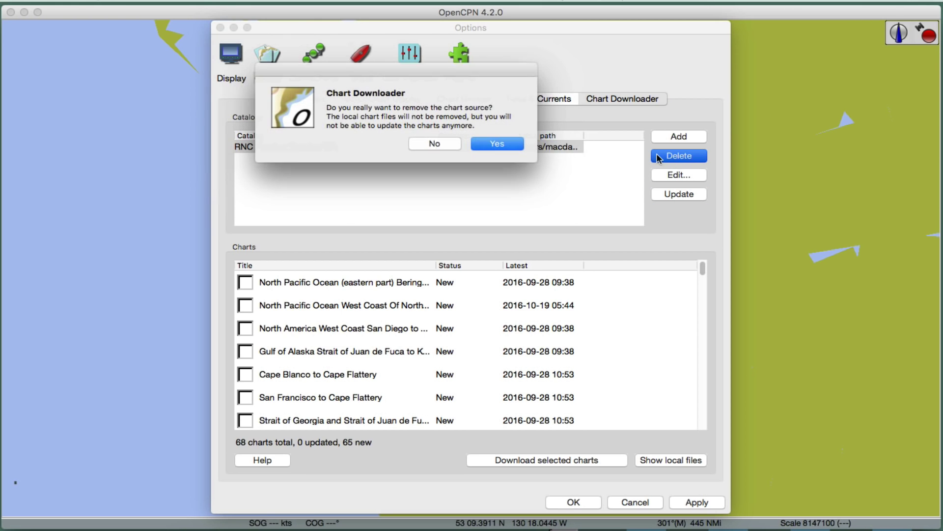
pyautogui.click(498, 143)
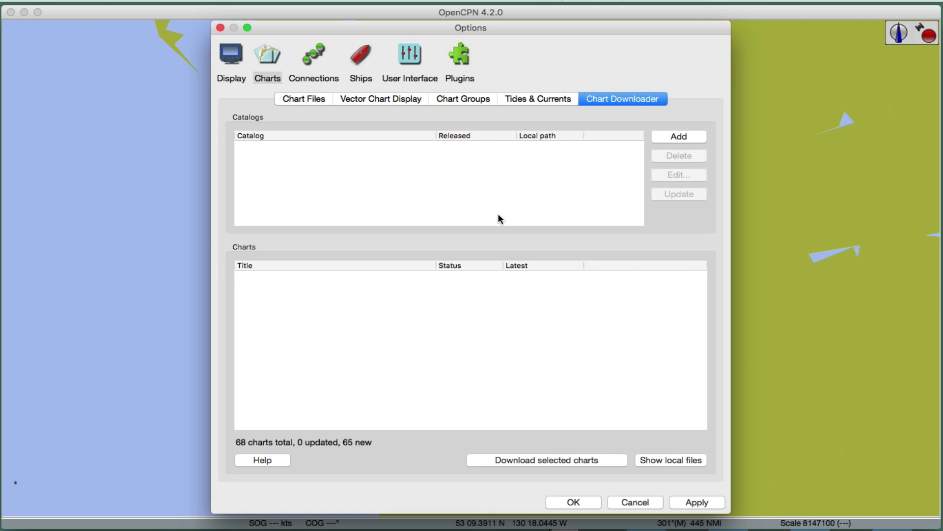
# - Add the predefined USA NOAA RNC catalog for WA - Washington as a new chart source, using its suggested US_WA chart directory
pyautogui.click(680, 138)
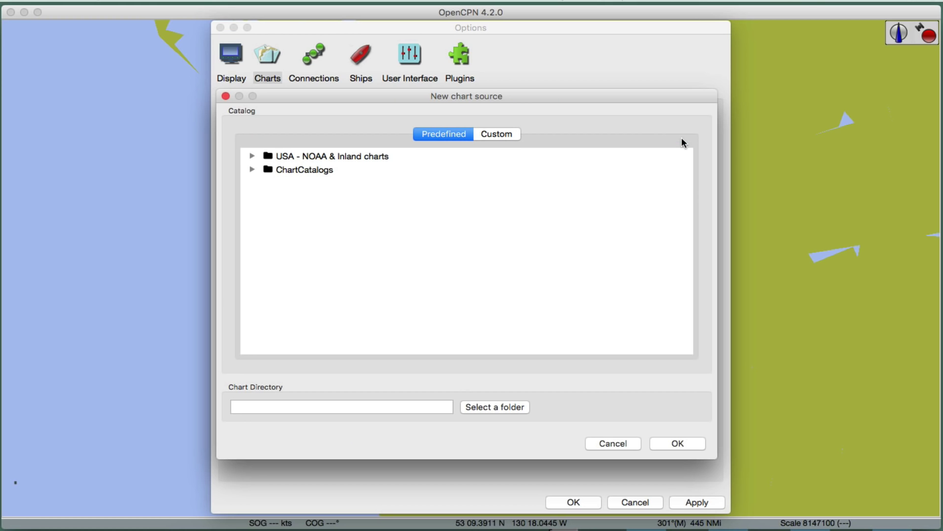
pyautogui.click(252, 170)
pyautogui.click(291, 173)
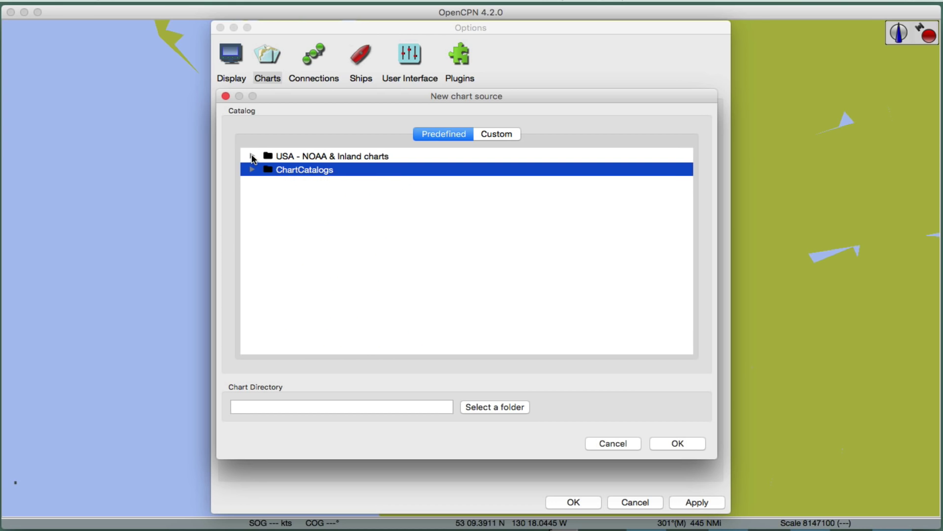
pyautogui.click(252, 155)
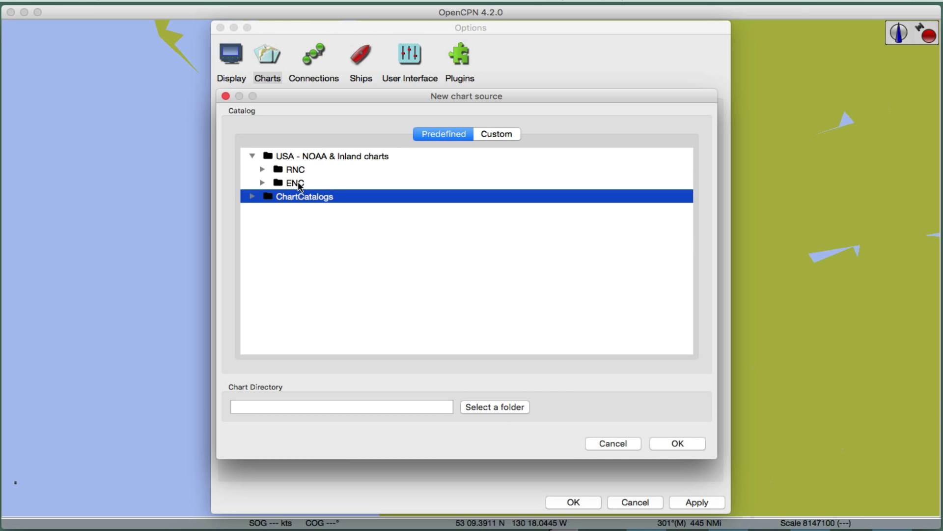
pyautogui.click(262, 169)
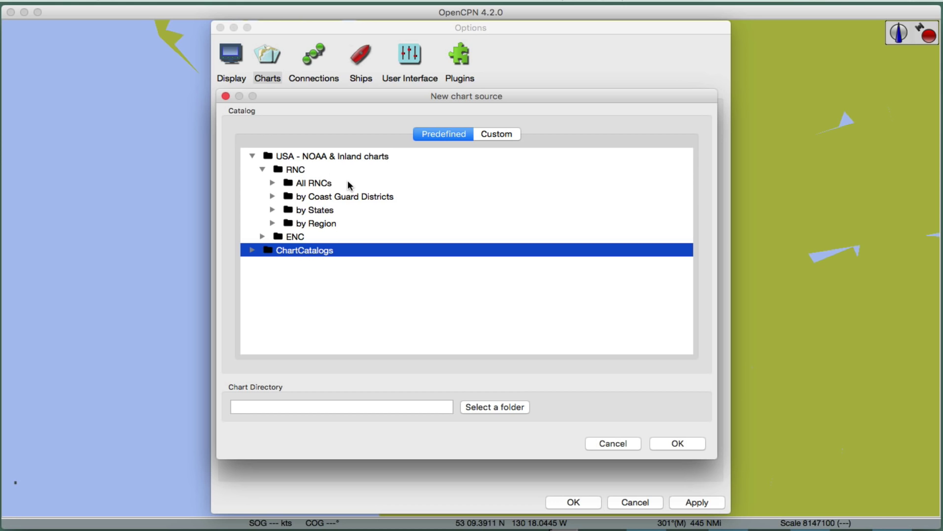
pyautogui.click(272, 210)
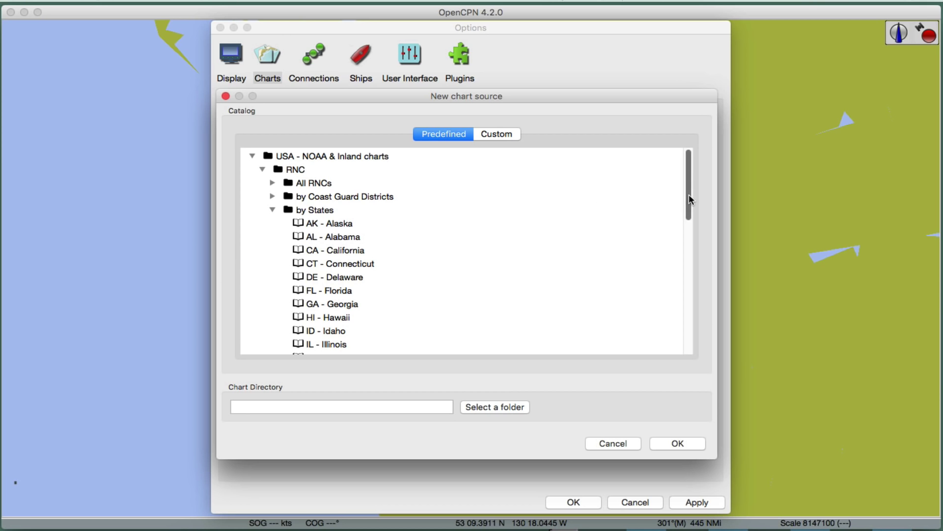
pyautogui.moveTo(689, 194); pyautogui.dragTo(685, 343)
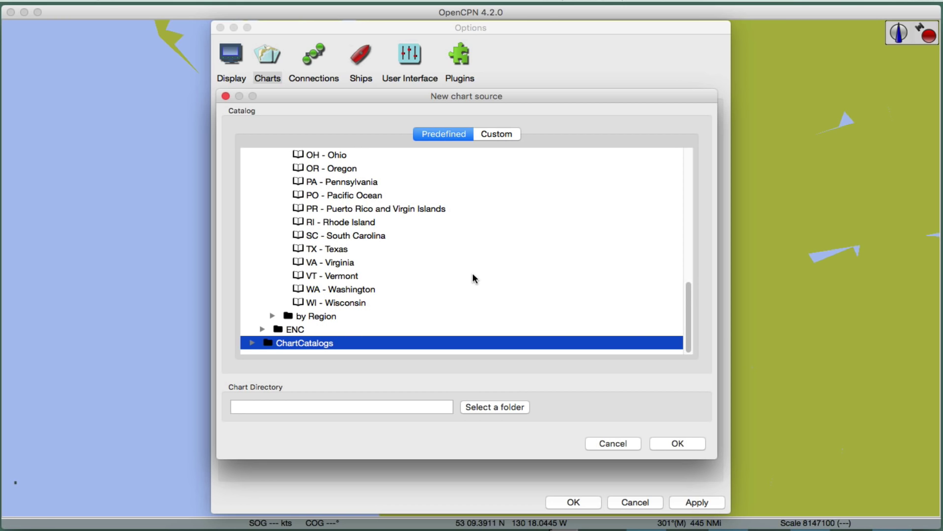
pyautogui.click(357, 290)
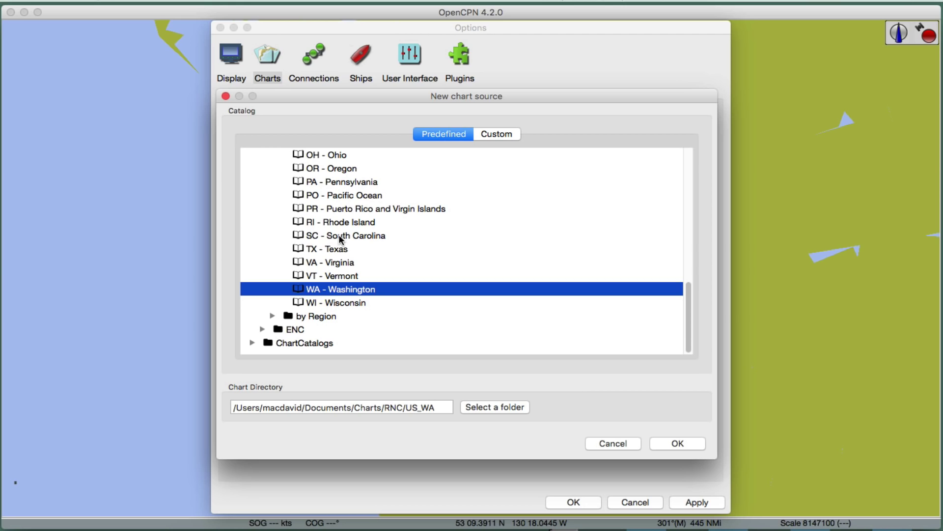
pyautogui.click(339, 237)
pyautogui.click(339, 291)
pyautogui.click(450, 407)
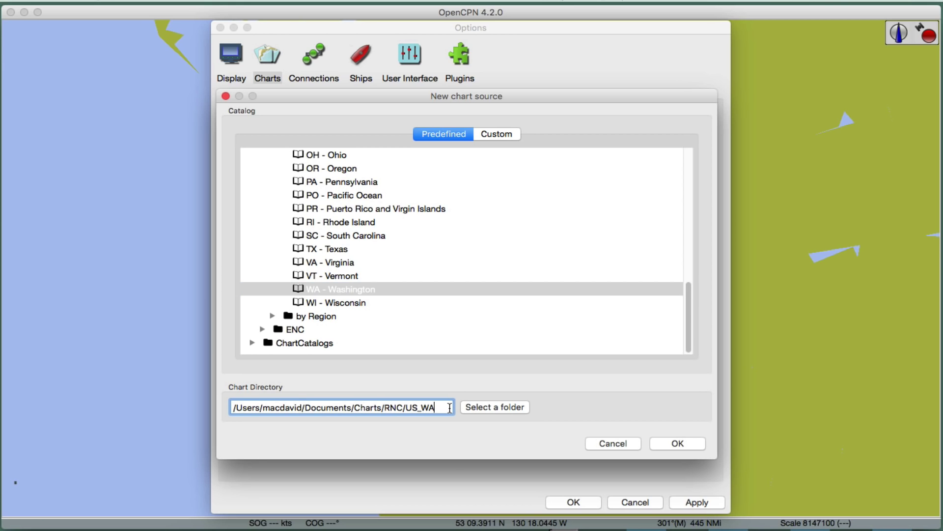
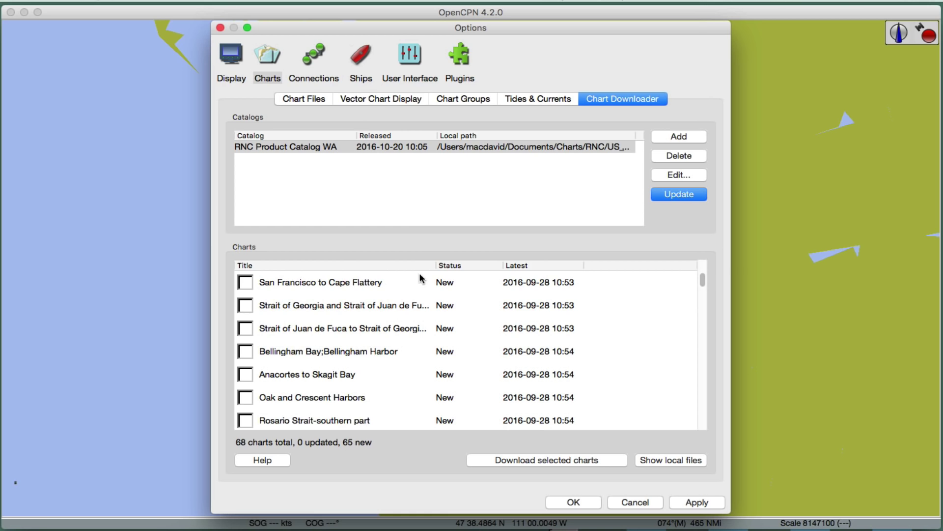
# - Widen the Title, Status and Latest columns of the chart list, enlarge the Options window and recenter it
pyautogui.moveTo(435, 266); pyautogui.dragTo(507, 271)
pyautogui.moveTo(573, 265); pyautogui.dragTo(580, 264)
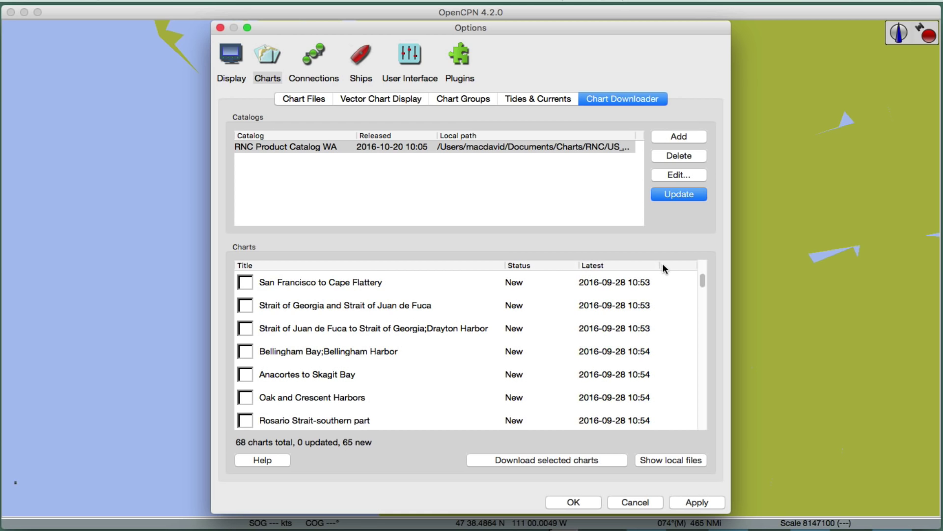
pyautogui.moveTo(659, 265); pyautogui.dragTo(678, 265)
pyautogui.moveTo(733, 499); pyautogui.dragTo(838, 500)
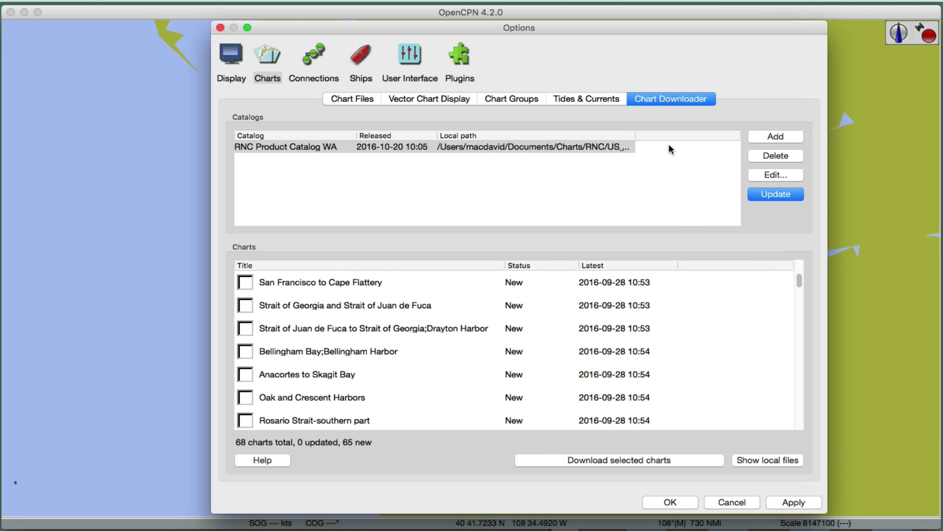
pyautogui.moveTo(600, 25); pyautogui.dragTo(550, 23)
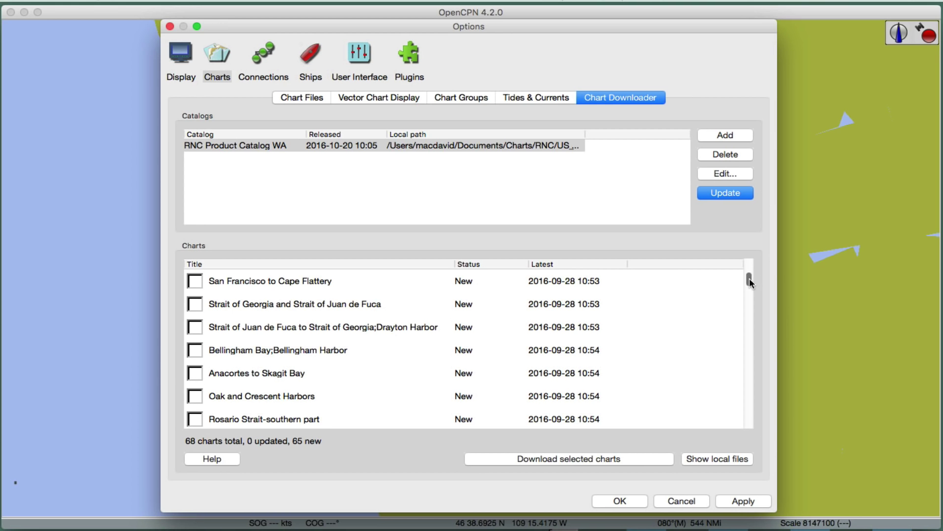
# - Check the Port Townsend, Strait of Juan de Fuca-eastern part and Stait of Juan de Fuca Entrance charts in the Chart Downloader and accept the options
pyautogui.moveTo(749, 281); pyautogui.dragTo(747, 343)
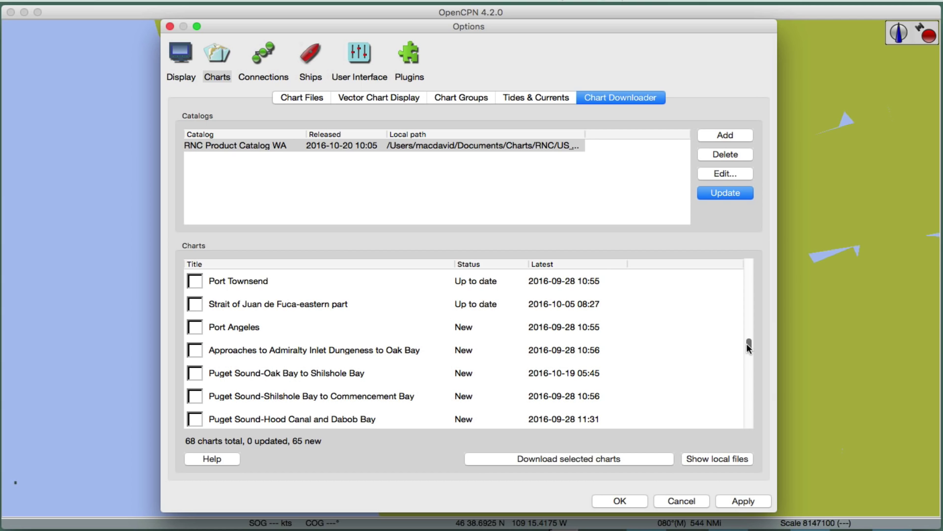
pyautogui.click(196, 281)
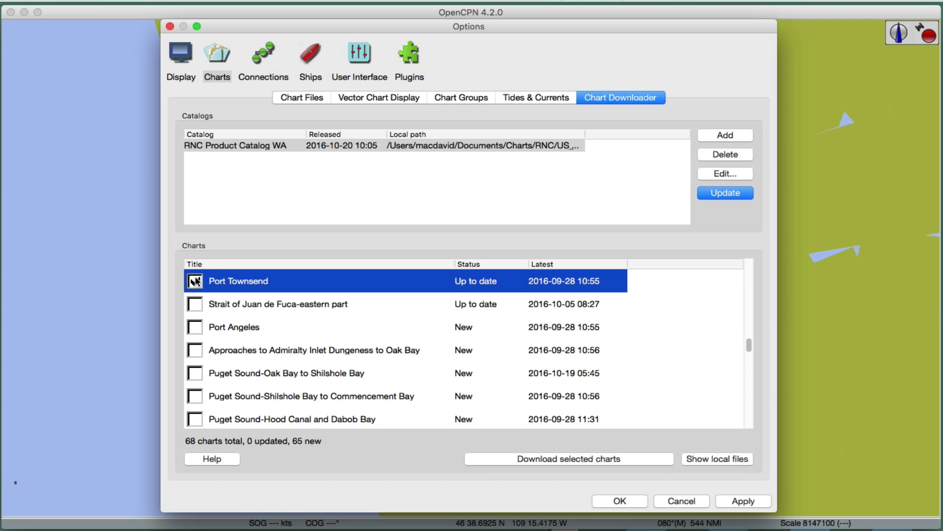
pyautogui.click(195, 305)
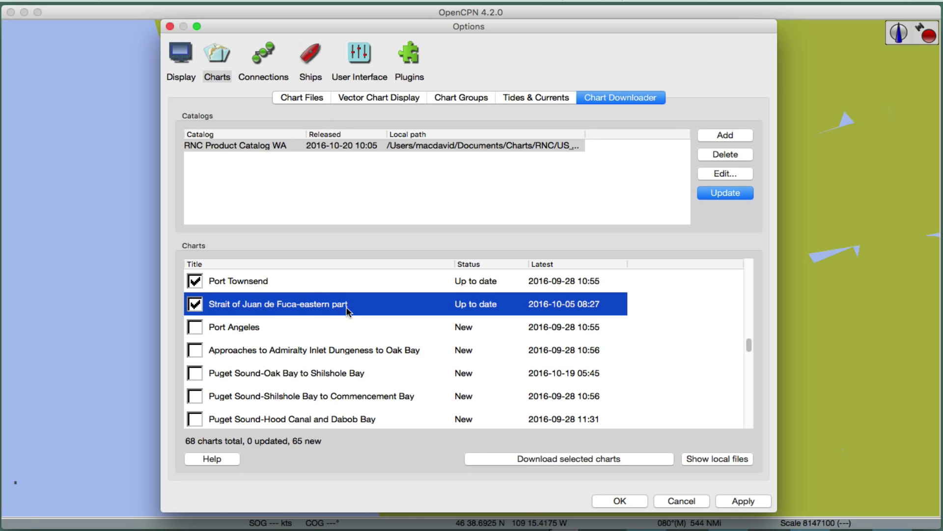
pyautogui.moveTo(751, 343); pyautogui.dragTo(751, 338)
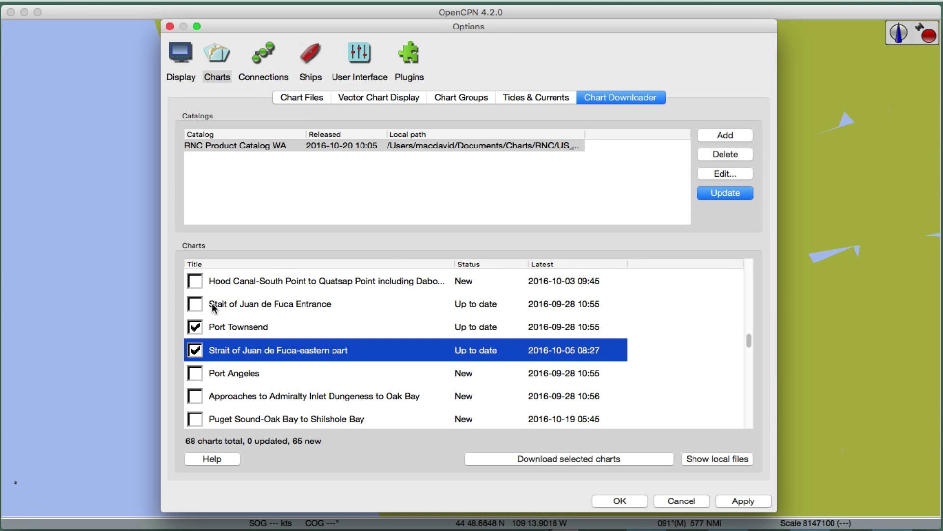
pyautogui.click(196, 304)
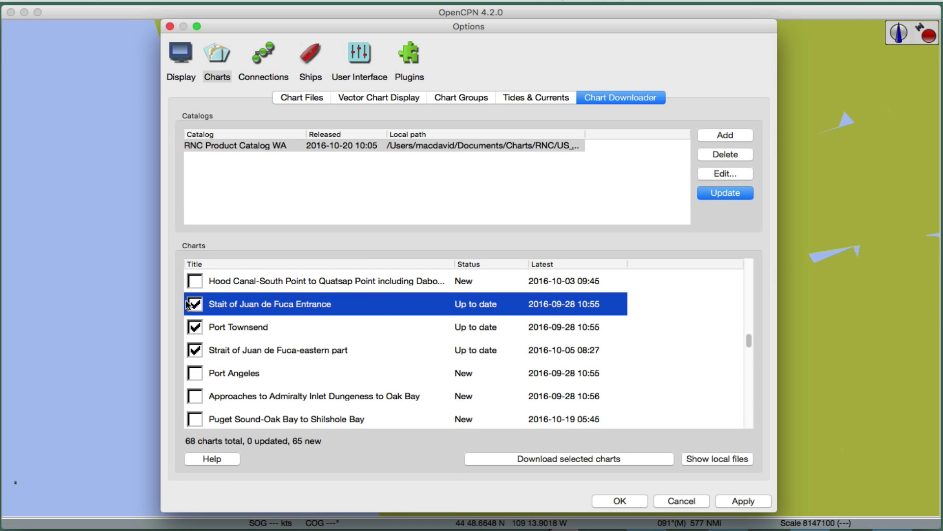
pyautogui.click(624, 497)
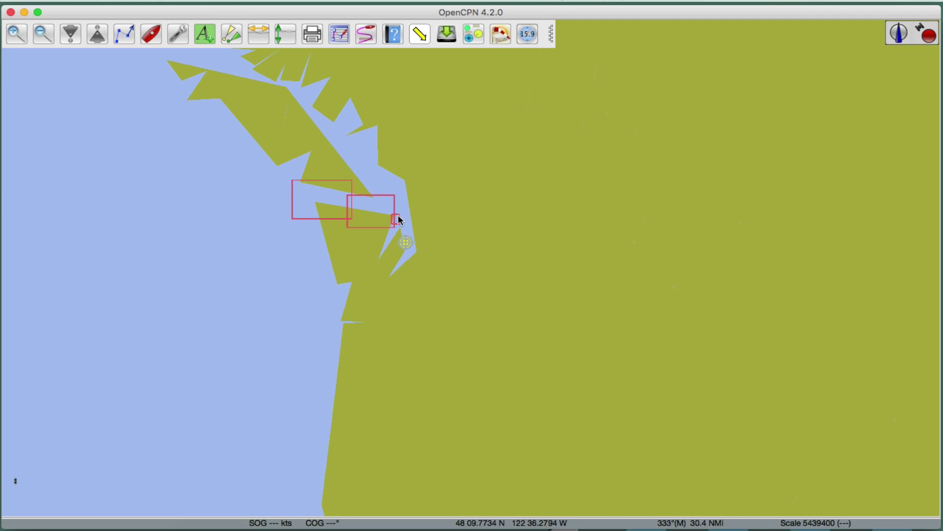
# - Turn off Show Chart Outlines in the general display options and accept the change
pyautogui.click(175, 32)
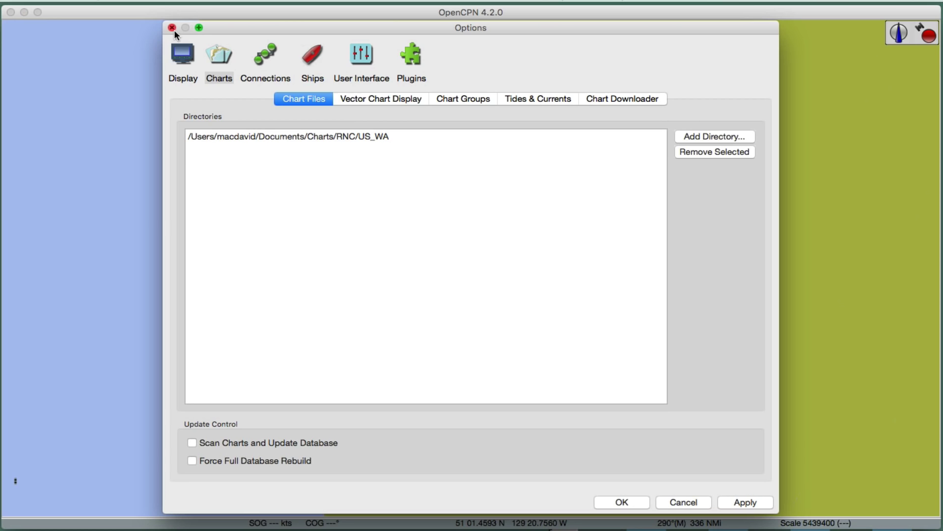
pyautogui.click(186, 62)
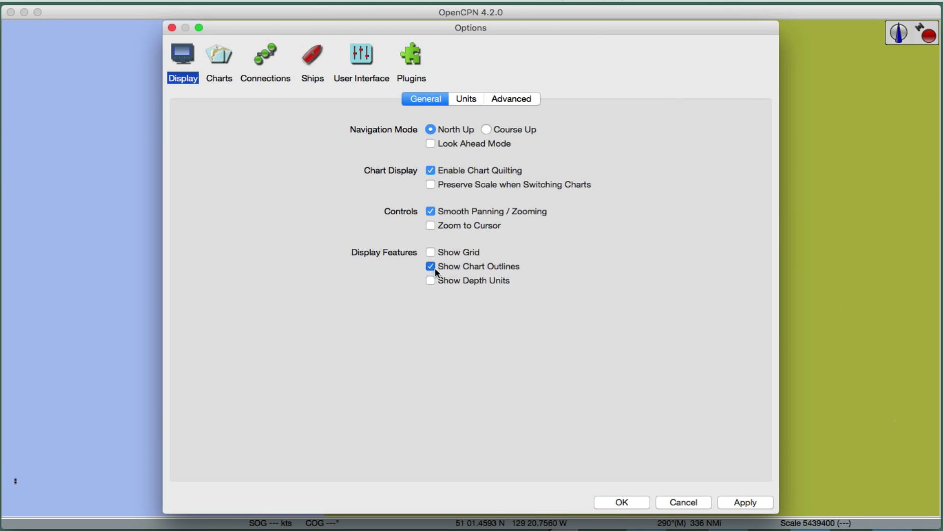
pyautogui.click(622, 502)
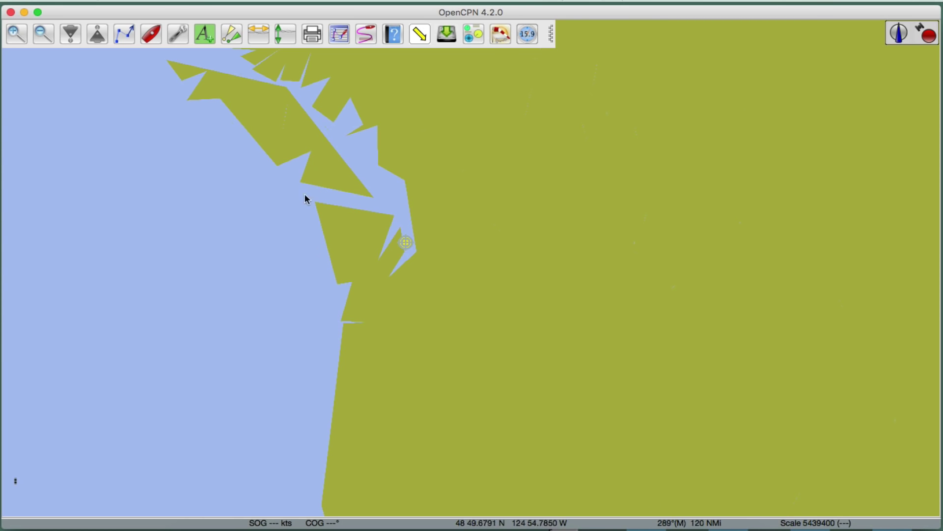
# - Examine the Pacific Northwest coast on the base map at several scales with chart outlines turned off
pyautogui.scroll(-3, 426, 271)
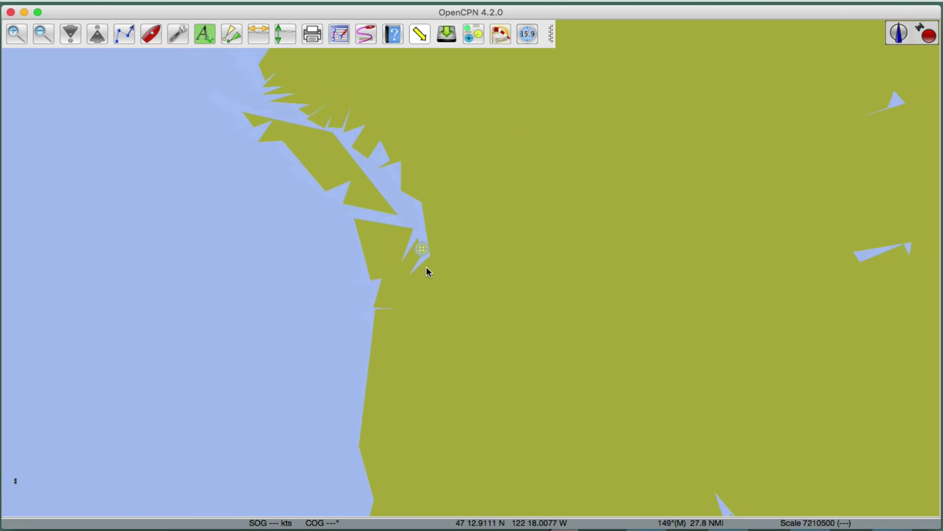
pyautogui.scroll(-3, 426, 270)
pyautogui.scroll(6, 427, 269)
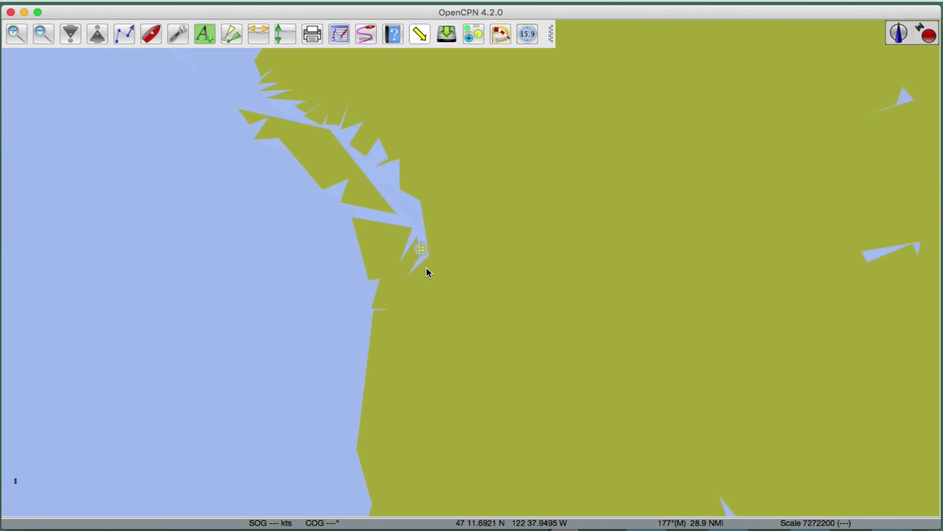
pyautogui.scroll(-4, 460, 284)
pyautogui.scroll(4, 461, 285)
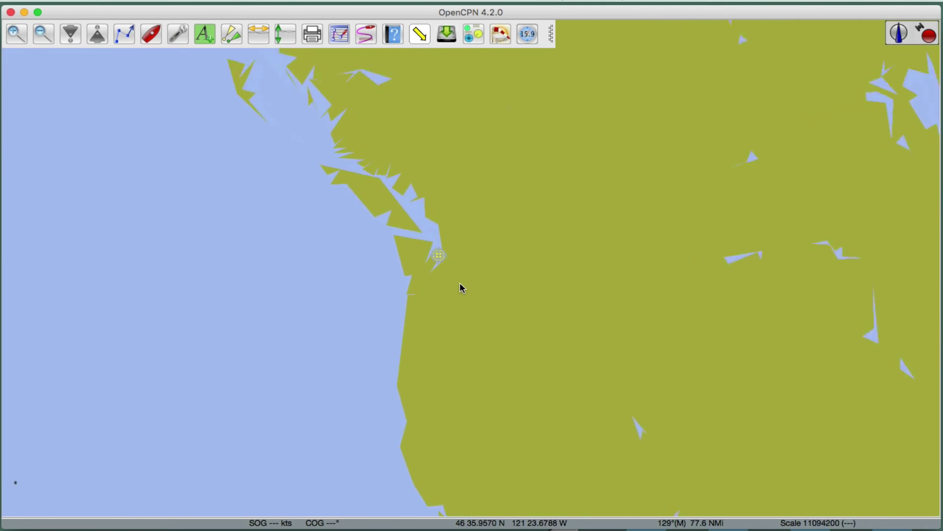
pyautogui.scroll(-3, 461, 286)
pyautogui.scroll(5, 461, 287)
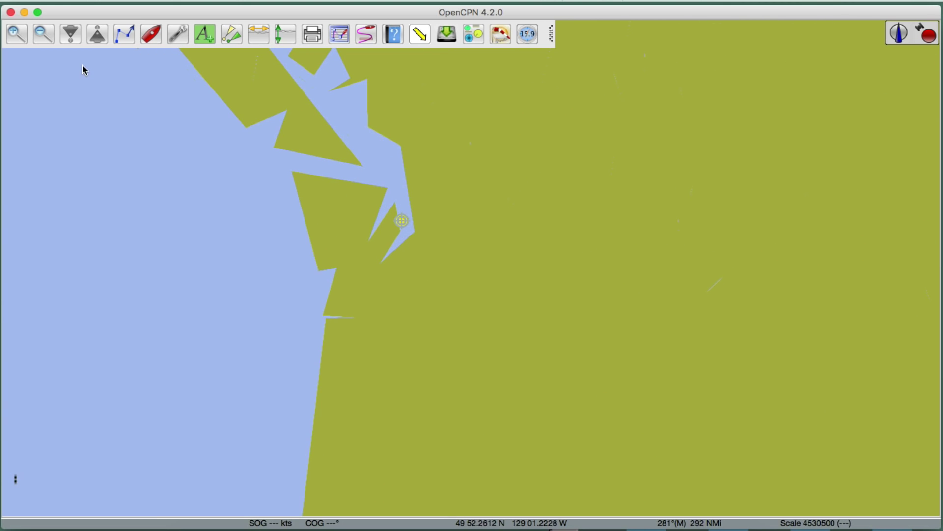
# - Disable Enable Chart Quilting and enable Show Chart Outlines in the display options, and select the US_WA directory in the chart files
pyautogui.click(182, 35)
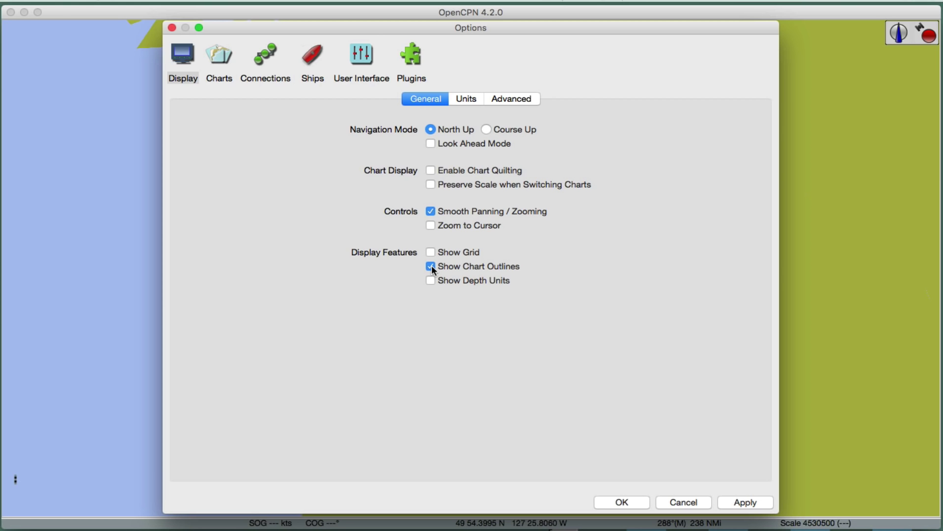
pyautogui.click(222, 59)
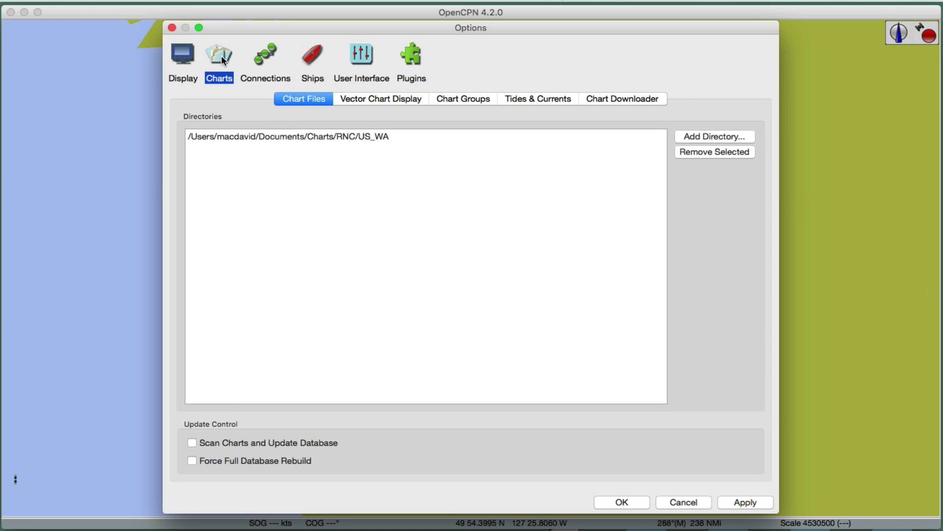
pyautogui.click(289, 137)
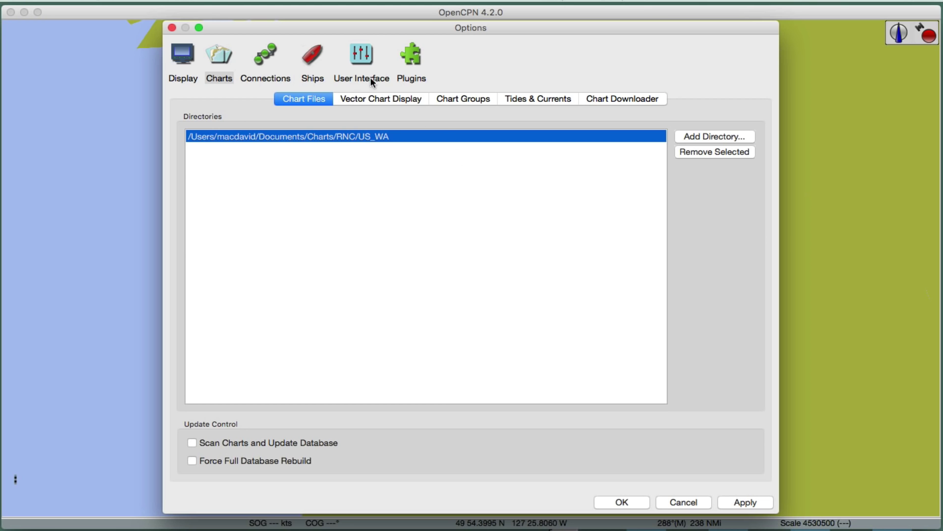
# - Review the Vector Chart Display, Chart Groups, Tides & Currents and Chart Downloader settings
pyautogui.click(376, 98)
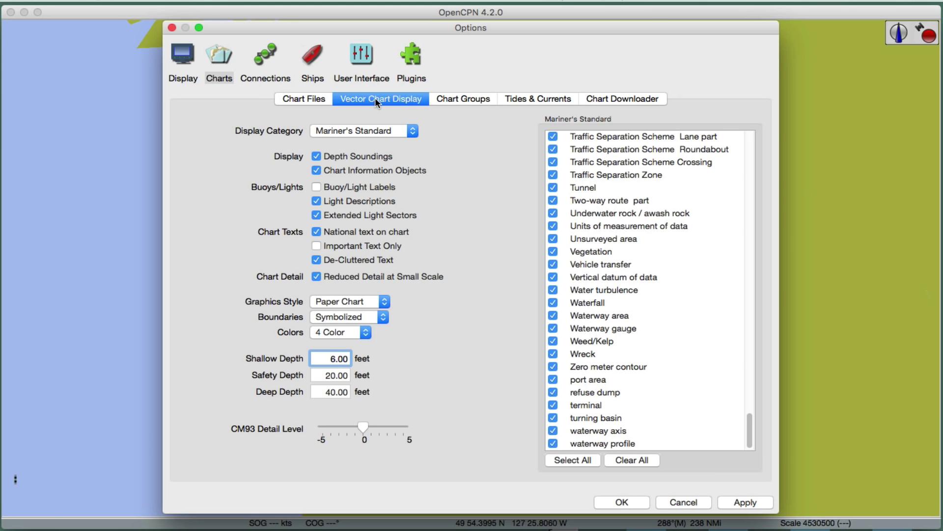
pyautogui.click(468, 98)
pyautogui.click(541, 97)
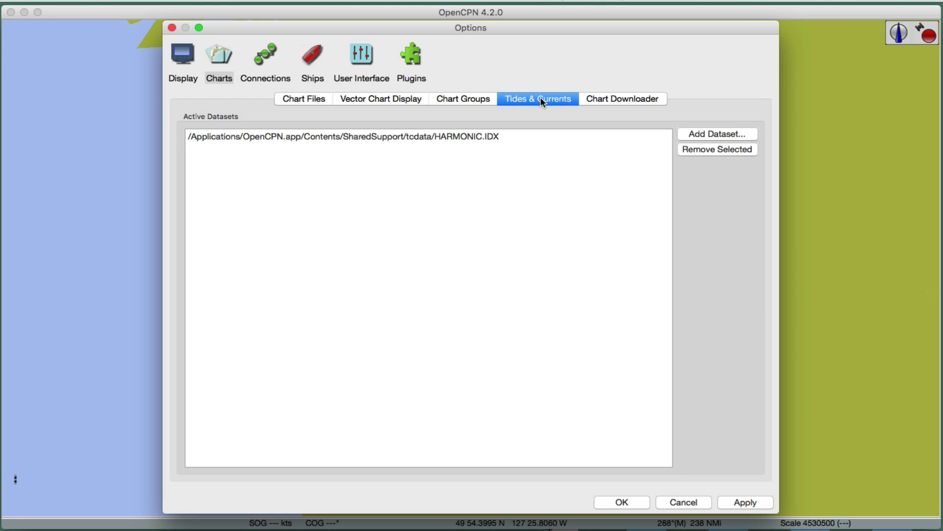
pyautogui.click(619, 100)
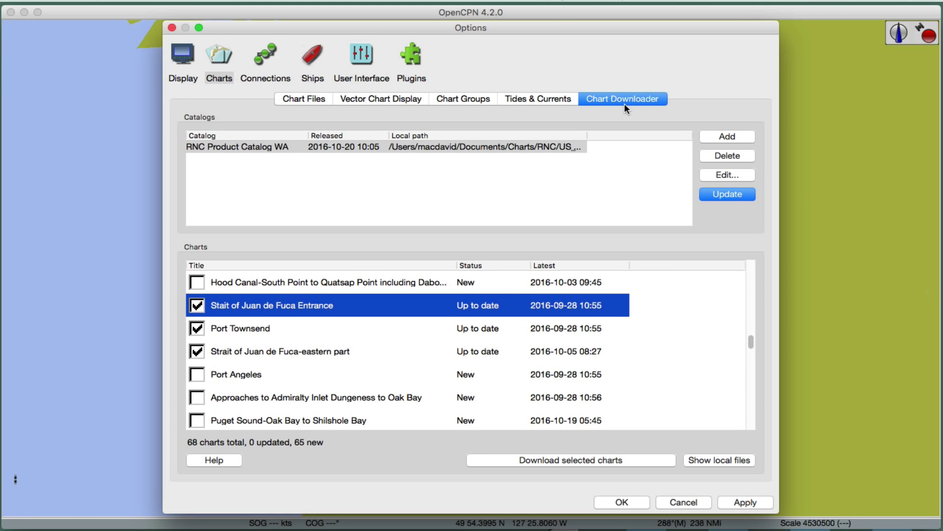
# - Review the data connection, own ship and user interface settings
pyautogui.click(257, 68)
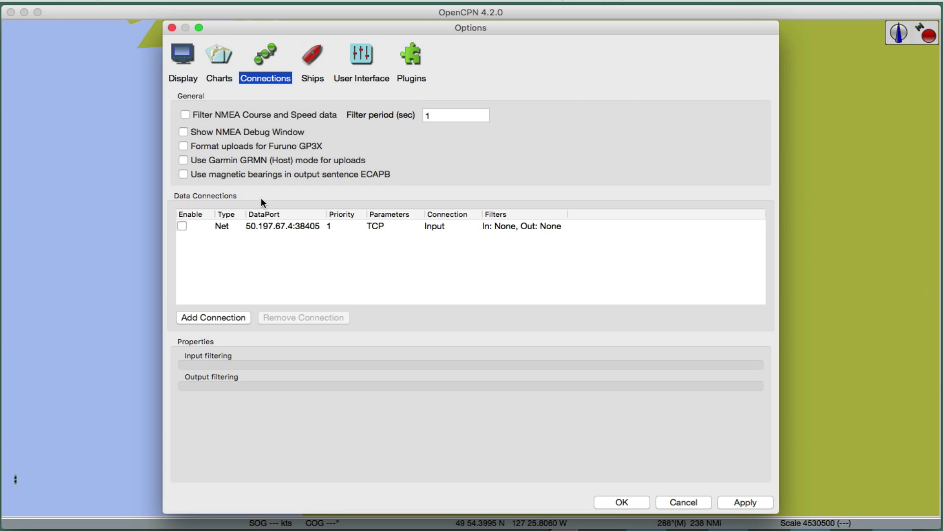
pyautogui.click(314, 59)
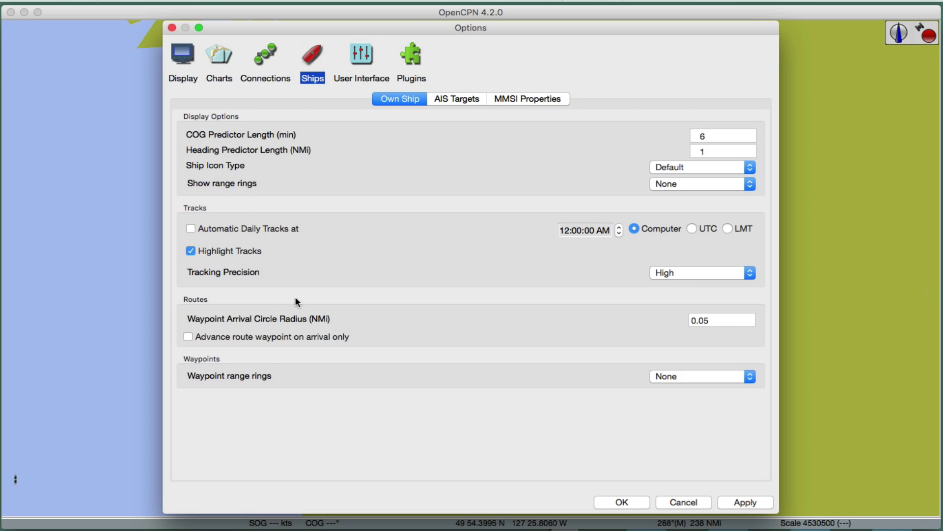
pyautogui.click(366, 60)
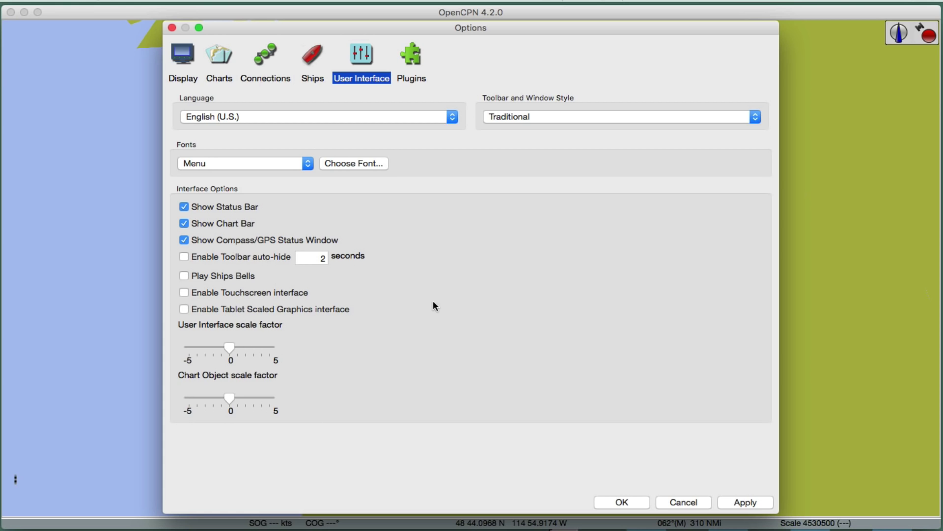
# - Look through the installed plugins from WeatherFax to ChartDownloader and close the options, accepting the changes
pyautogui.click(410, 63)
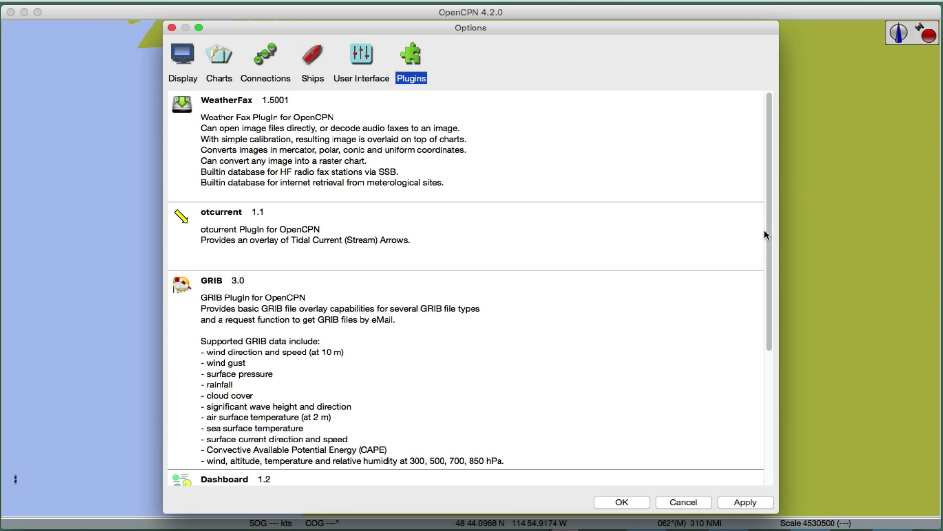
pyautogui.scroll(-5, 765, 229)
pyautogui.scroll(5, 767, 246)
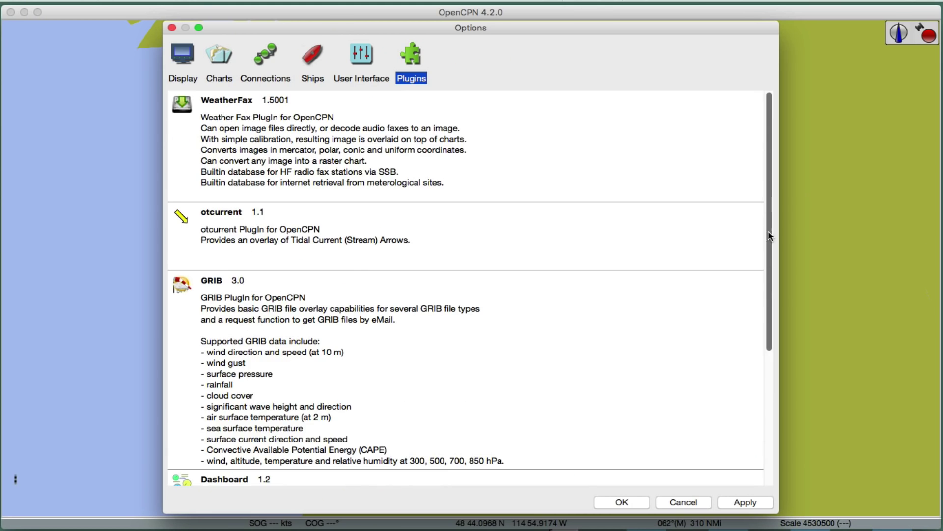
pyautogui.scroll(-5, 768, 231)
pyautogui.scroll(5, 762, 199)
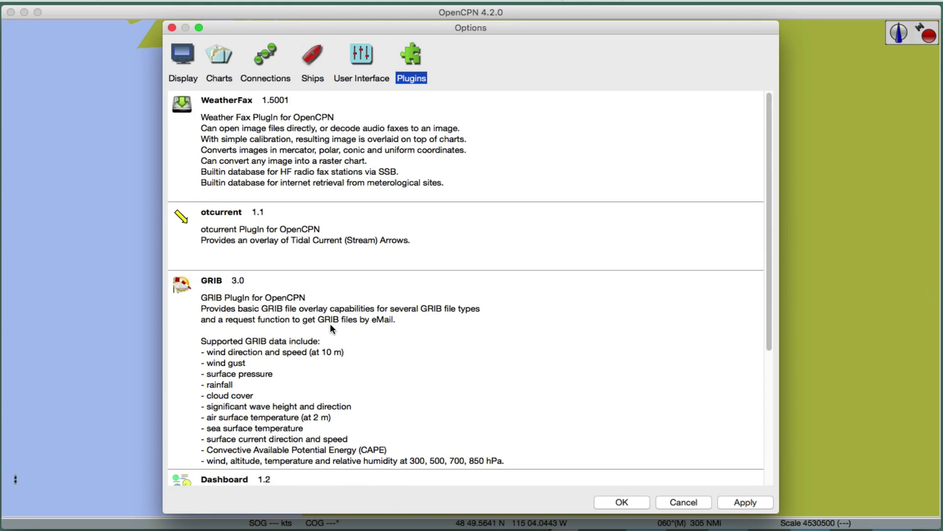
pyautogui.scroll(-1, 372, 326)
pyautogui.scroll(-4, 351, 299)
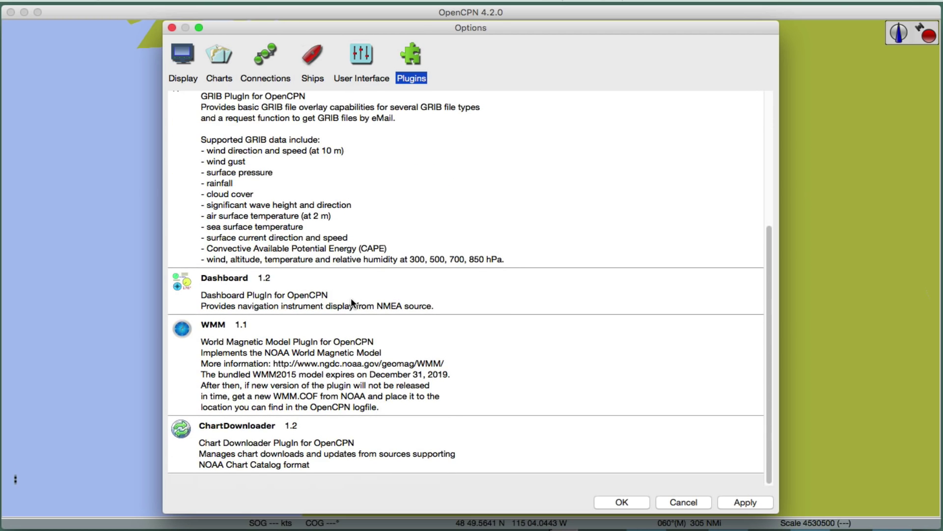
pyautogui.scroll(5, 352, 303)
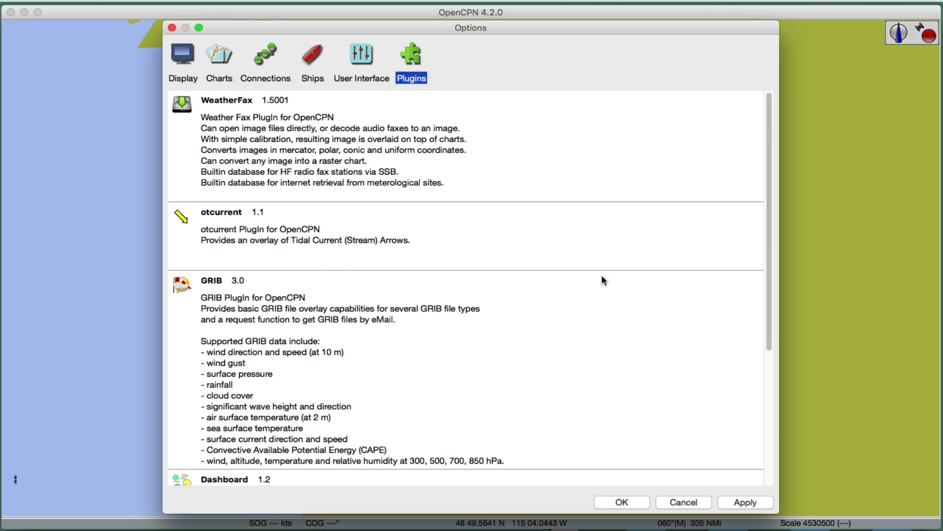
pyautogui.click(623, 502)
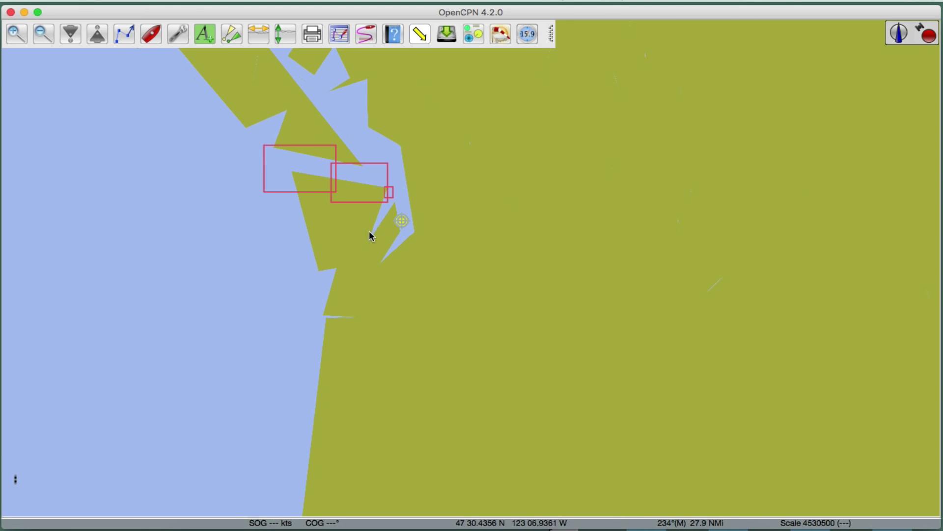
# - Inspect the Strait of Juan de Fuca chart up close around Middle Bank, and view the whole chart with its neighbouring outlines
pyautogui.moveTo(372, 237); pyautogui.dragTo(430, 330)
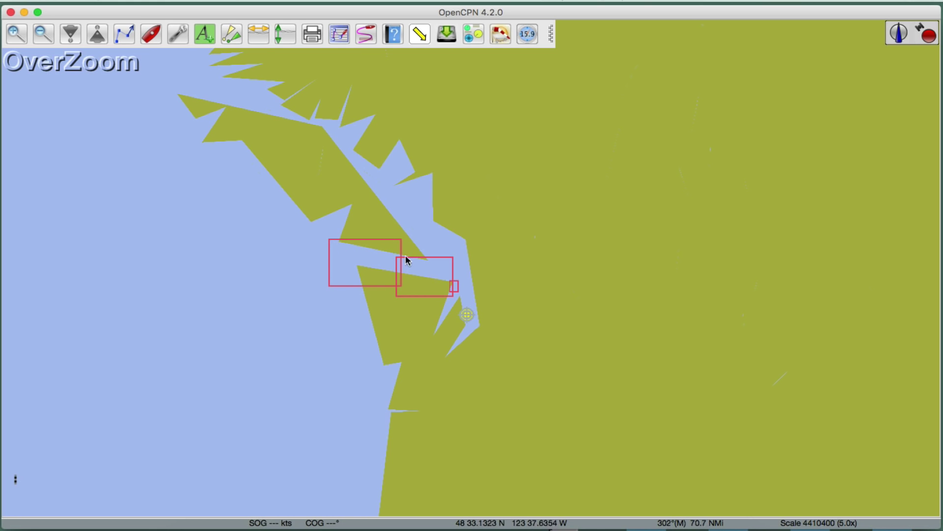
pyautogui.scroll(4, 385, 341)
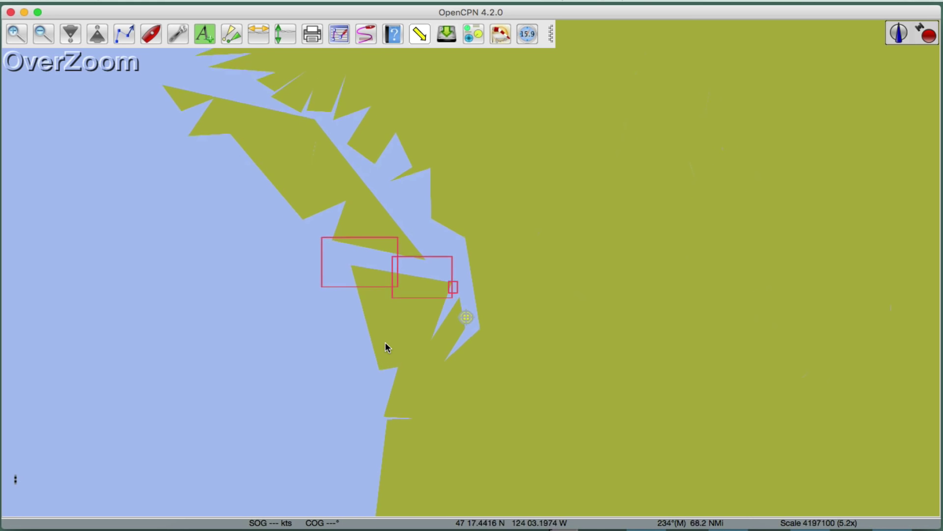
pyautogui.moveTo(385, 330); pyautogui.dragTo(468, 337)
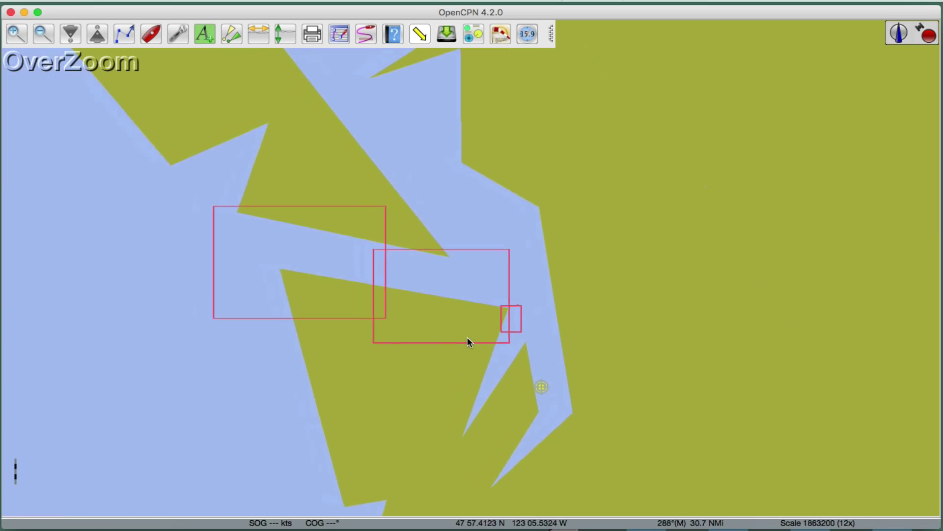
pyautogui.scroll(10, 451, 325)
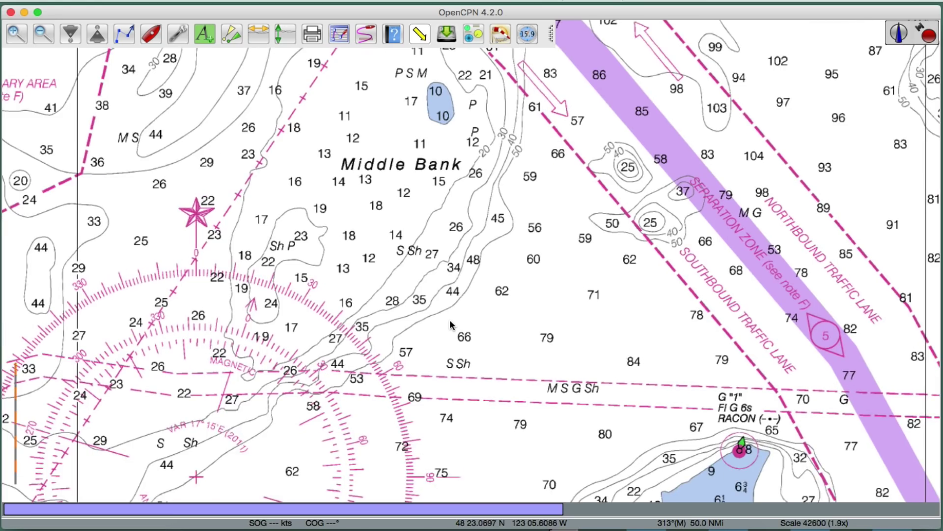
pyautogui.scroll(-4, 450, 325)
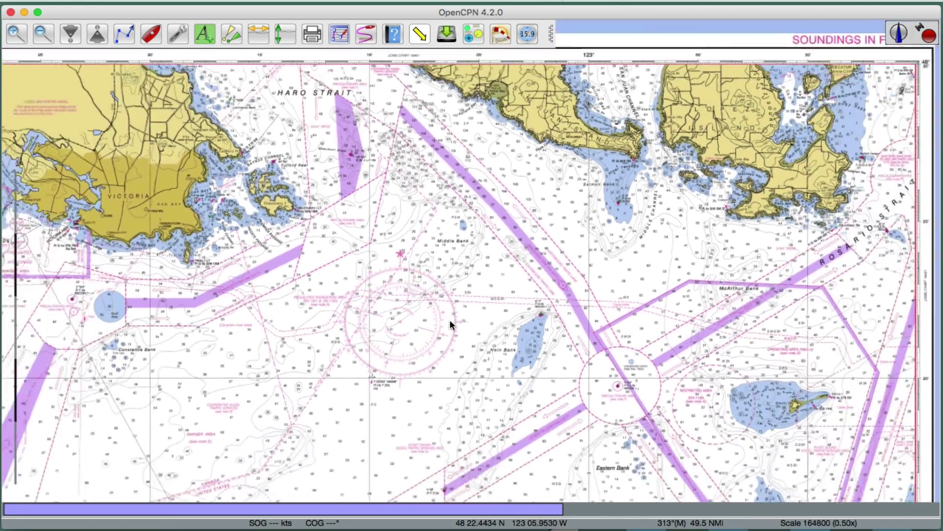
pyautogui.scroll(-2, 451, 324)
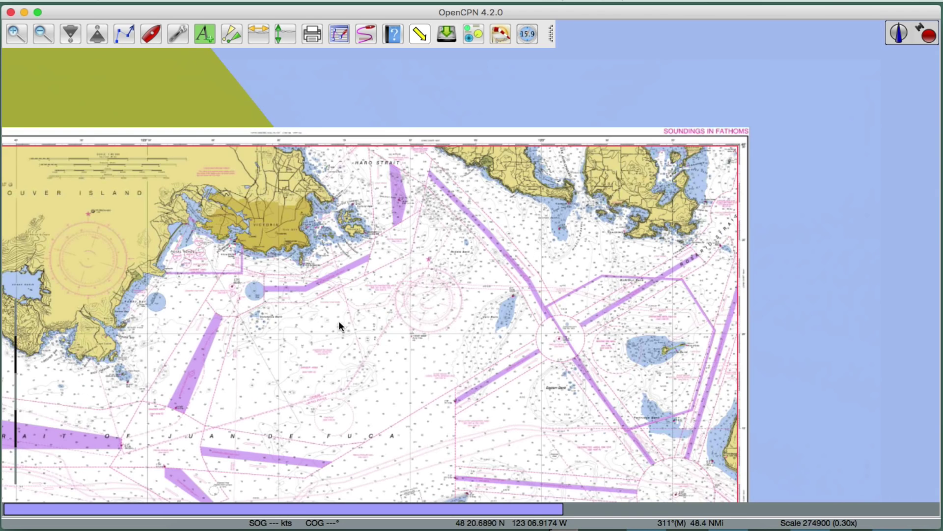
pyautogui.scroll(-2, 455, 252)
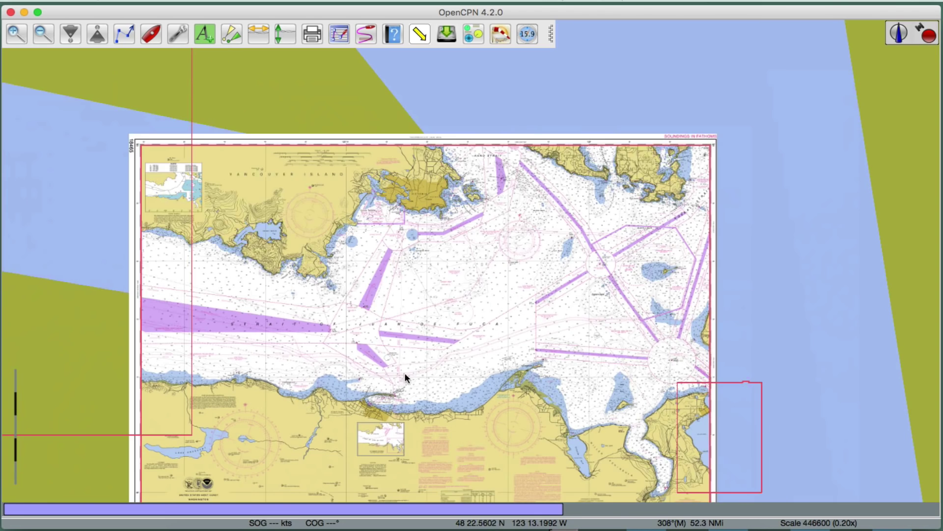
# - Examine the Strait of Juan de Fuca chart at several scales, from close soundings near Dungeness to the whole sheet
pyautogui.scroll(-2, 405, 369)
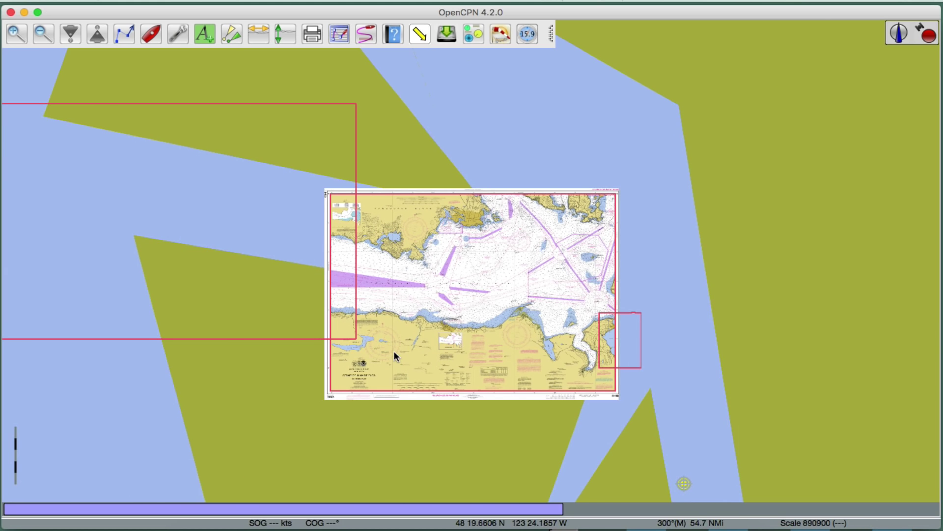
pyautogui.moveTo(393, 352); pyautogui.dragTo(347, 359)
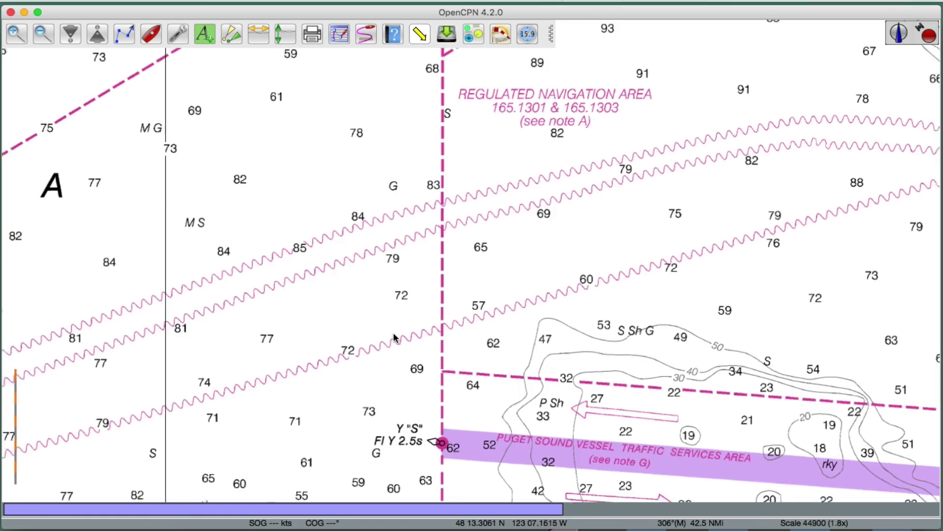
pyautogui.scroll(-5, 394, 334)
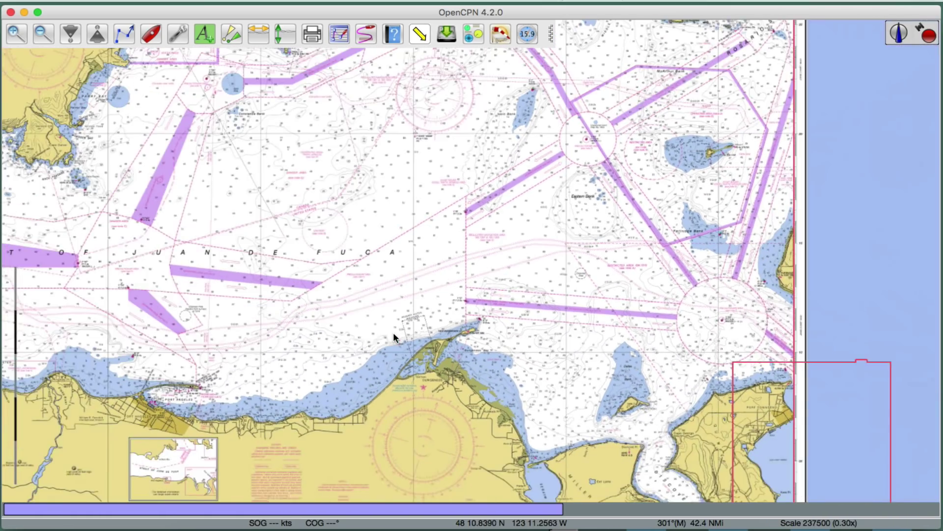
pyautogui.scroll(-2, 393, 334)
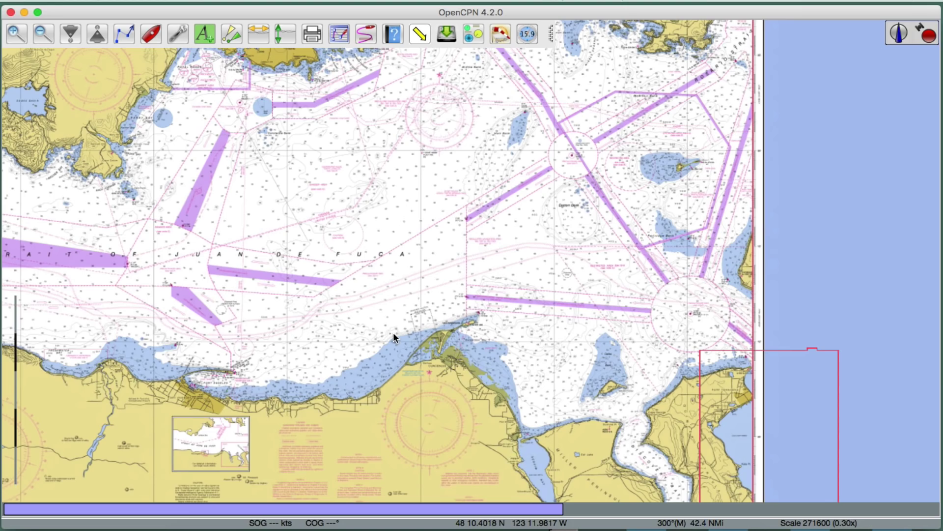
pyautogui.scroll(3, 393, 333)
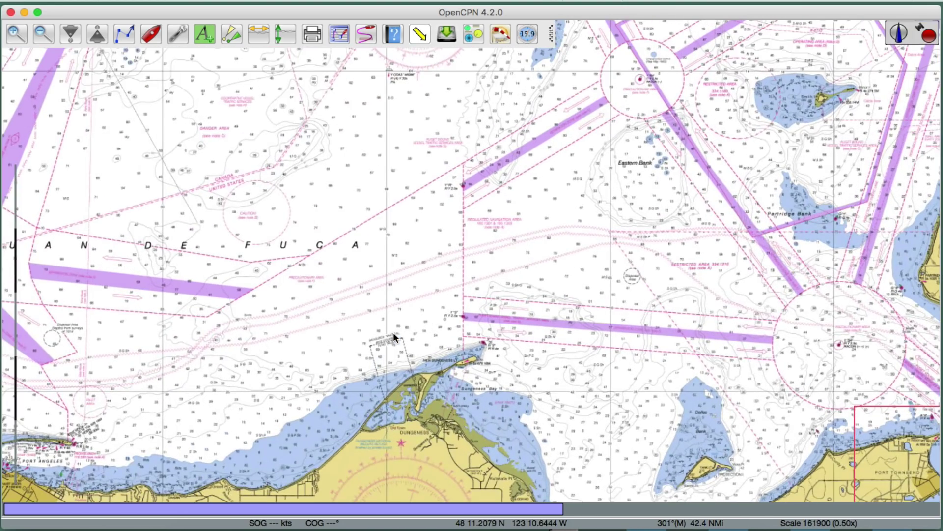
pyautogui.scroll(-3, 393, 334)
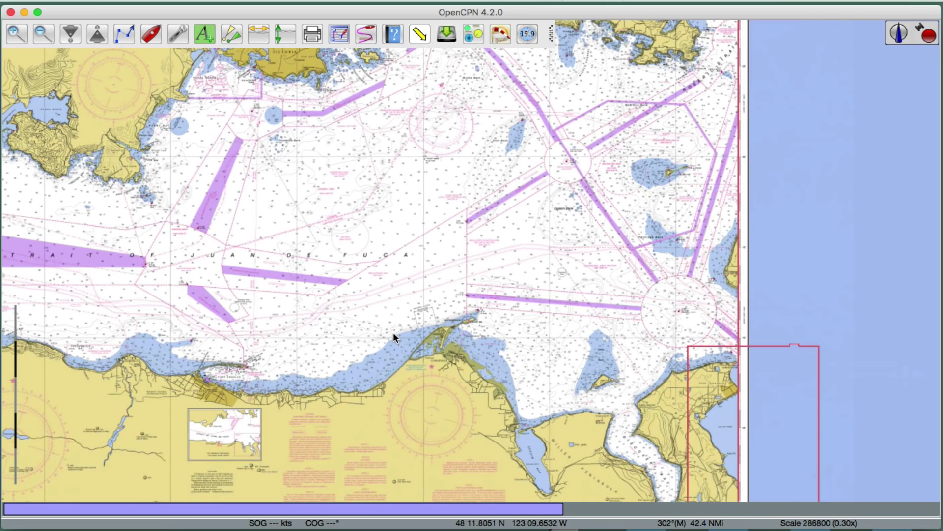
pyautogui.scroll(-3, 393, 337)
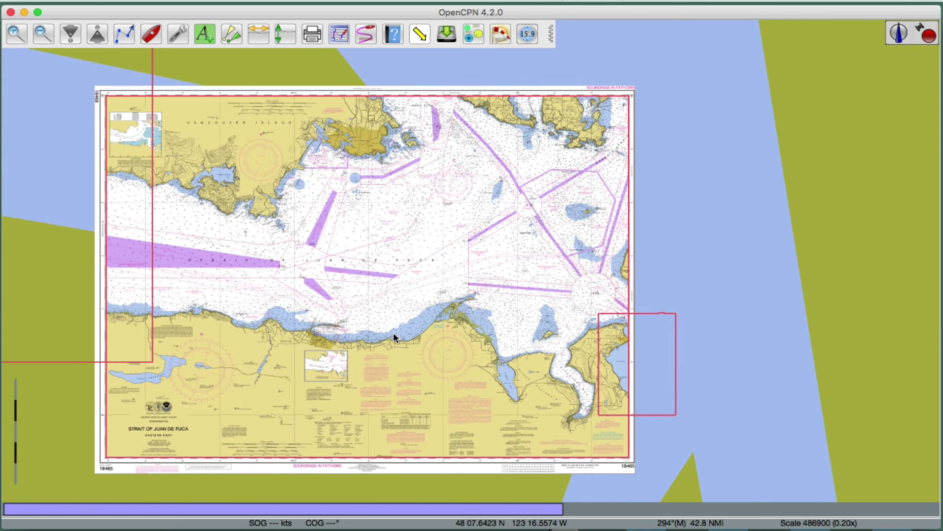
pyautogui.scroll(2, 393, 337)
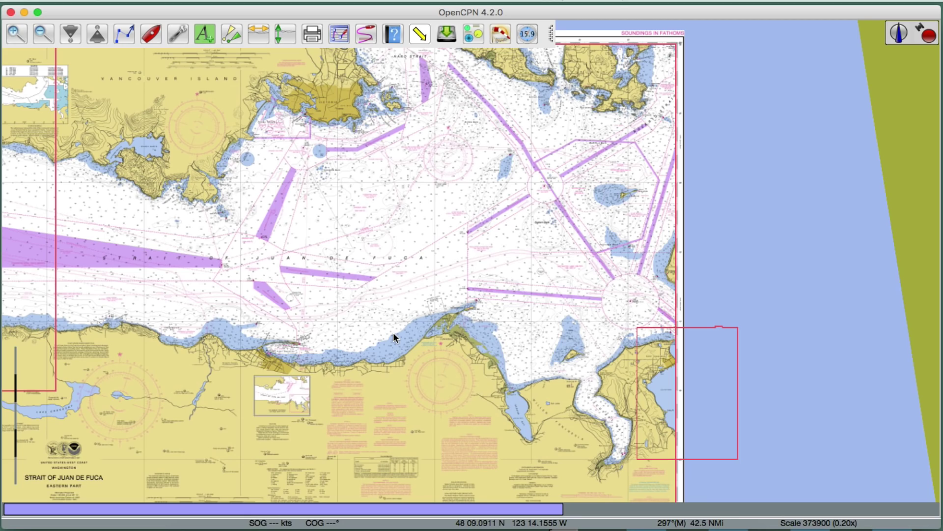
pyautogui.scroll(2, 393, 336)
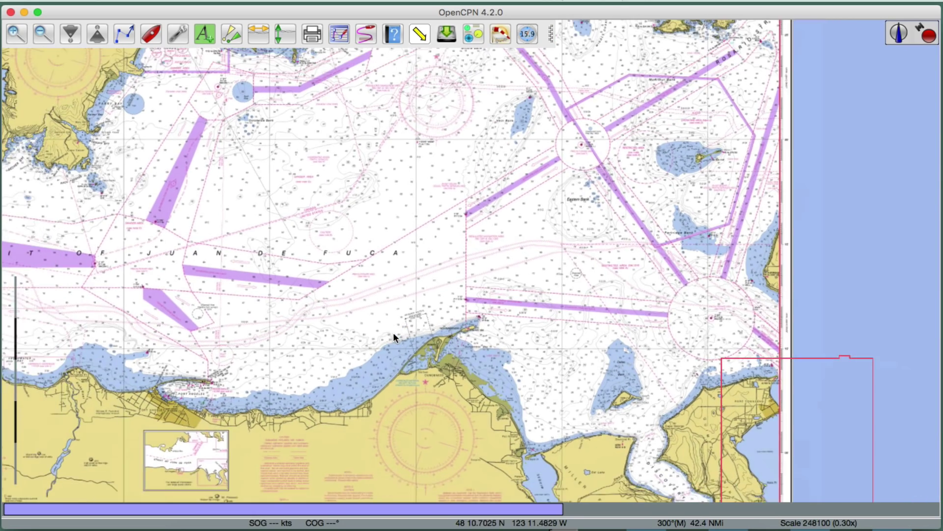
pyautogui.scroll(-1, 394, 337)
pyautogui.scroll(-1, 393, 337)
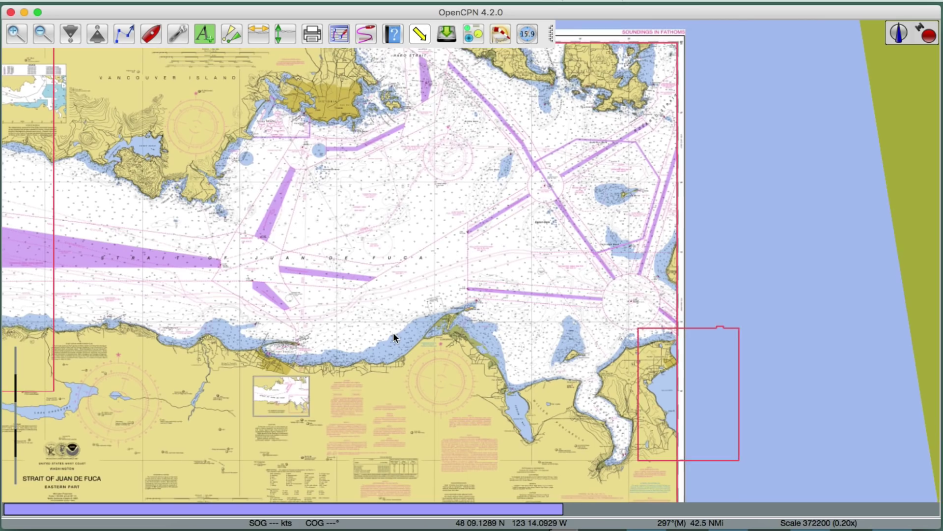
pyautogui.scroll(-1, 394, 337)
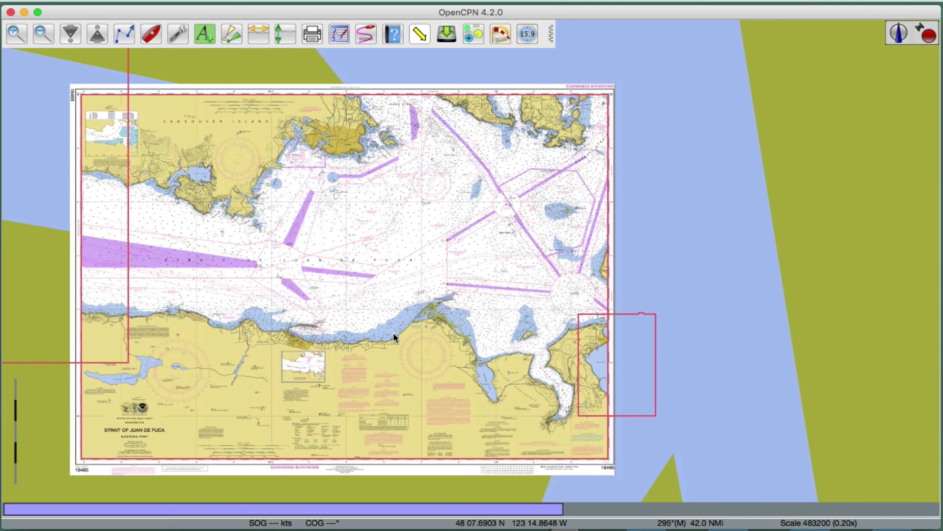
# - Shift the view west and back east across the whole Strait of Juan de Fuca chart
pyautogui.press('Left')
pyautogui.press('Left')
pyautogui.press('Left')
pyautogui.press('Left')
pyautogui.press('Left')
pyautogui.press('Left')
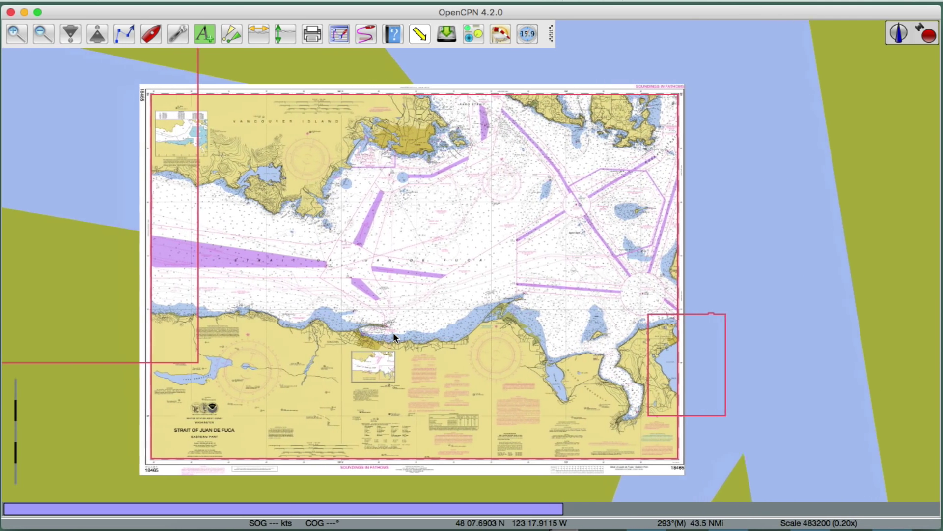
pyautogui.press('Right')
pyautogui.press('Right')
pyautogui.press('Right')
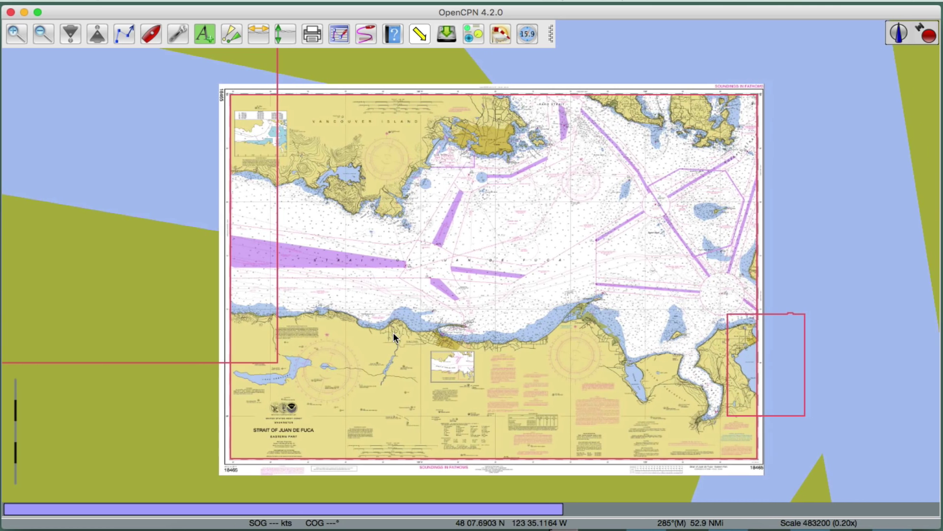
pyautogui.press('Right')
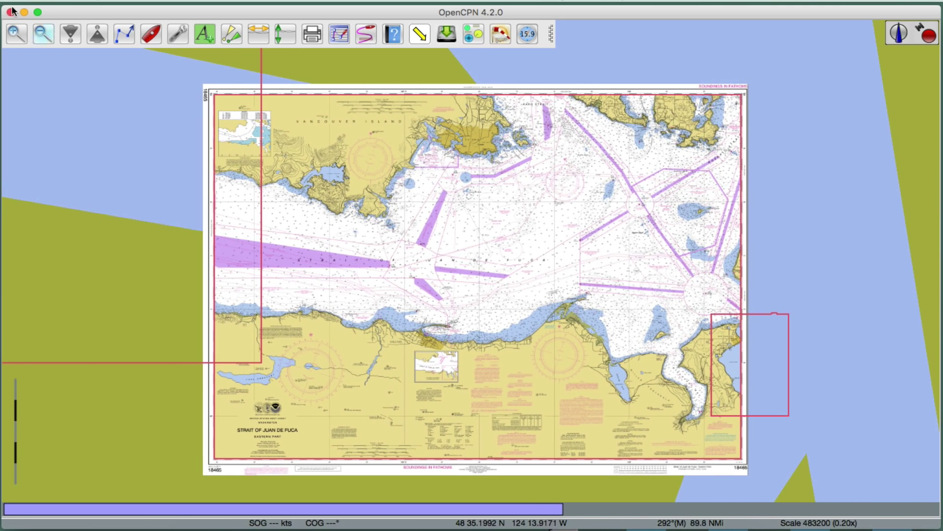
# - View the chart at slightly smaller and larger scales using small zoom increments
pyautogui.click(41, 35)
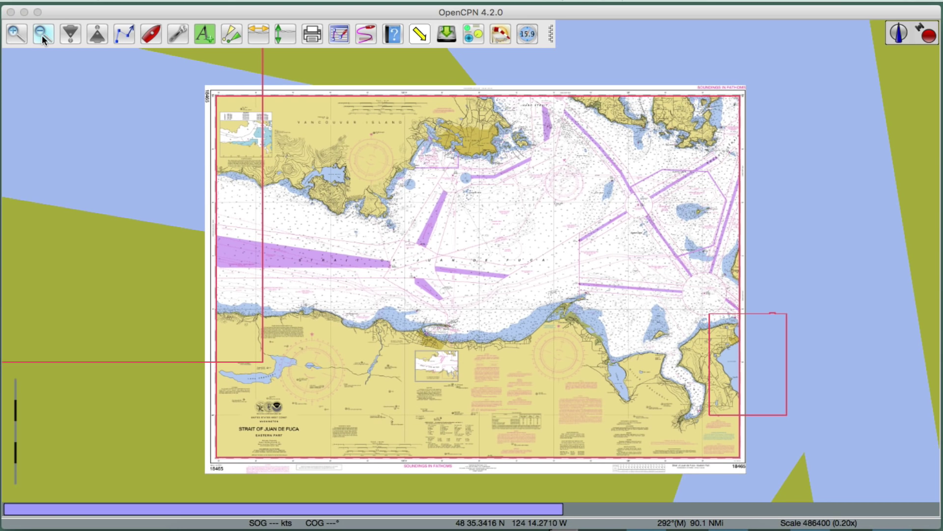
pyautogui.click(43, 34)
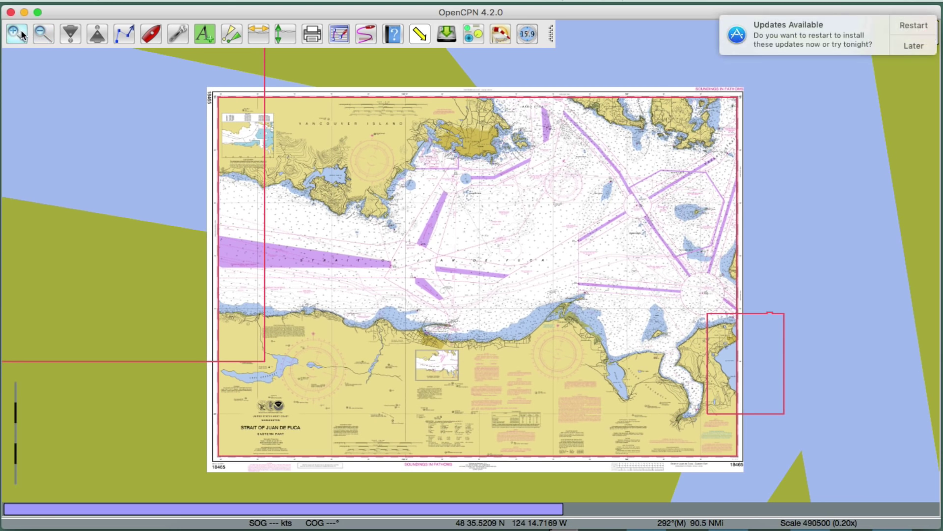
pyautogui.click(19, 35)
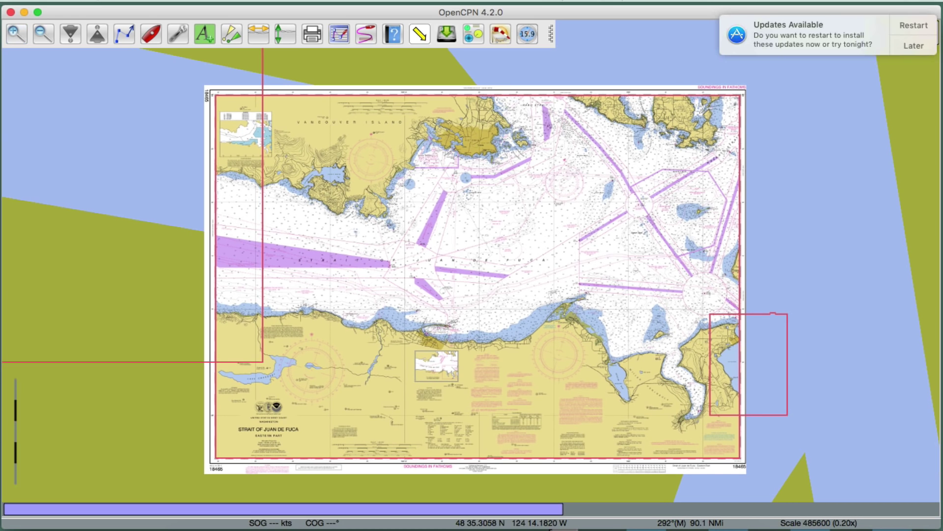
# - Postpone the system update reminder by an hour and enlarge the chart slightly
pyautogui.click(915, 48)
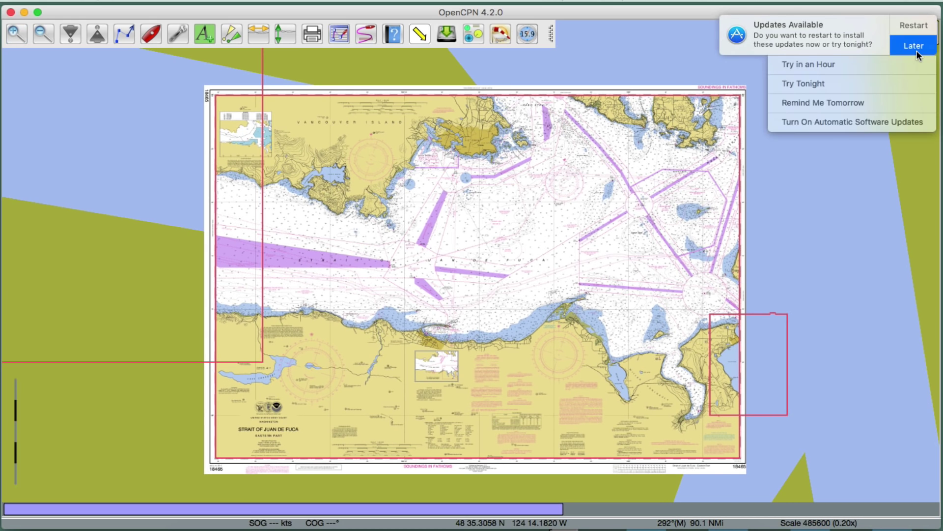
pyautogui.click(809, 64)
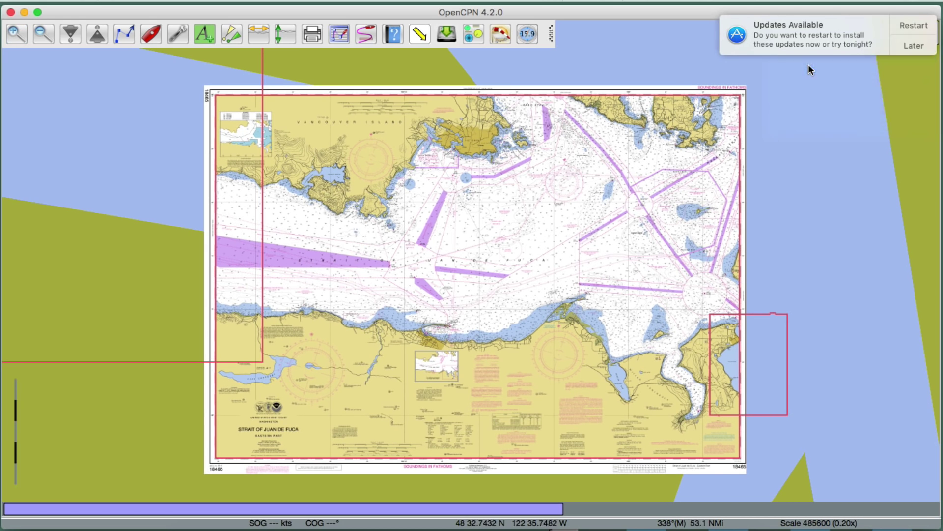
pyautogui.click(15, 36)
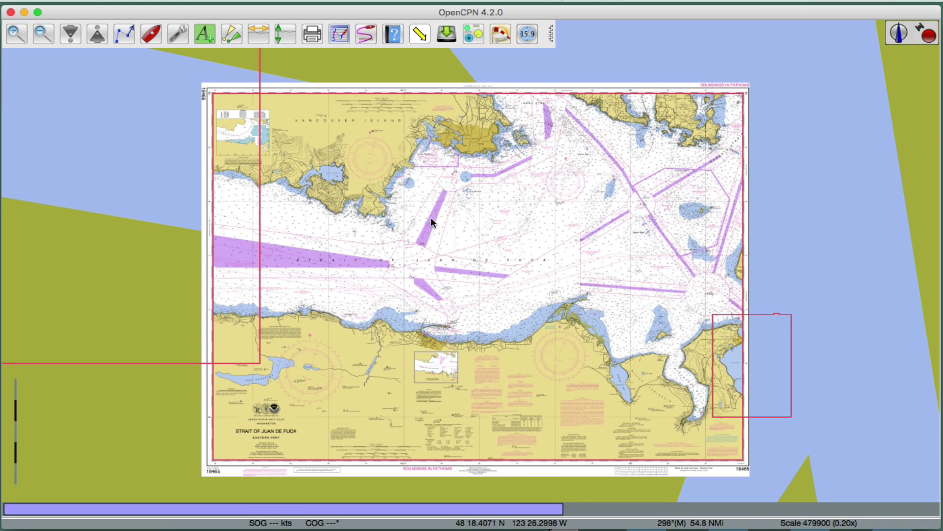
# - Look over the chart from its southern border to its northern edge and back down
pyautogui.scroll(2, 430, 218)
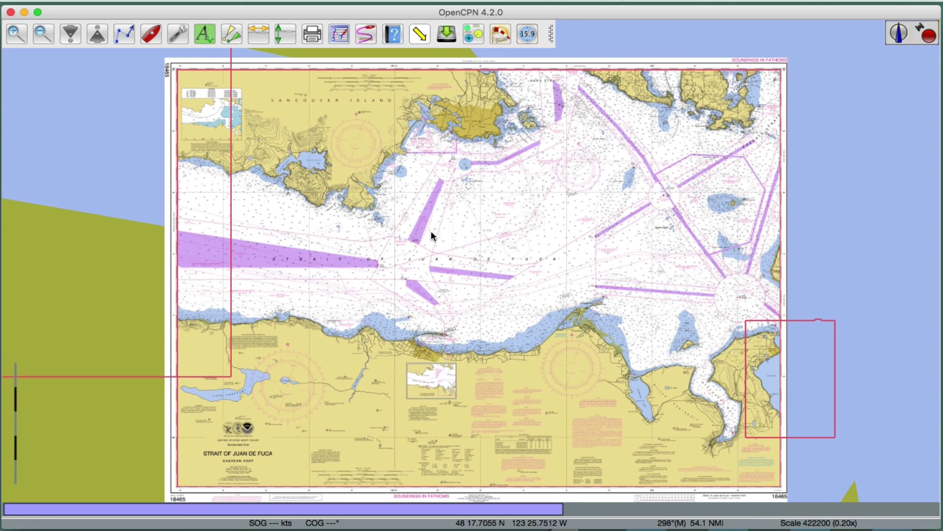
pyautogui.moveTo(462, 302); pyautogui.dragTo(445, 36)
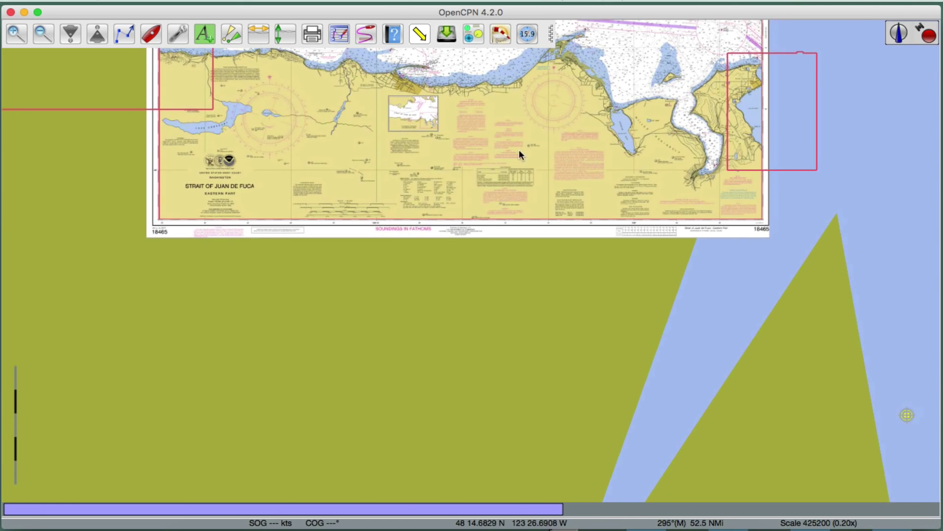
pyautogui.press('Up')
pyautogui.press('Up')
pyautogui.press('Up')
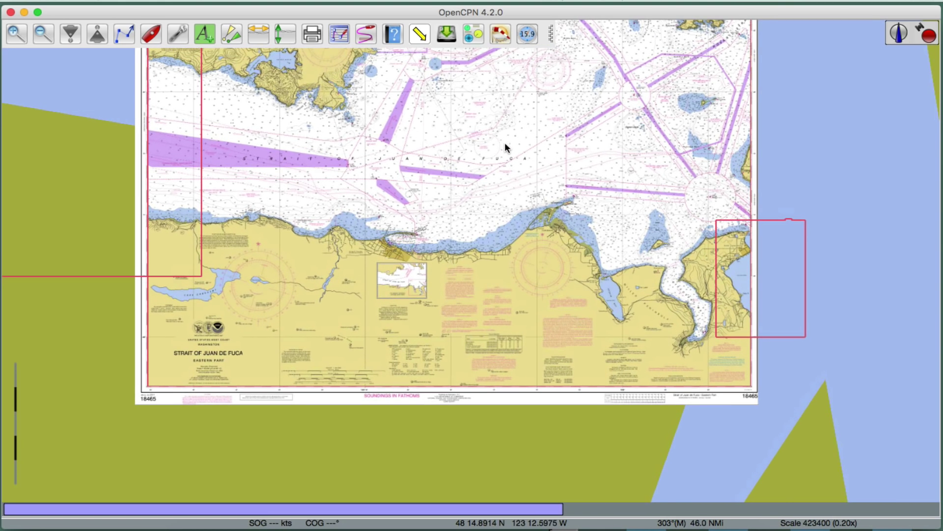
pyautogui.press('Up')
pyautogui.press('Up')
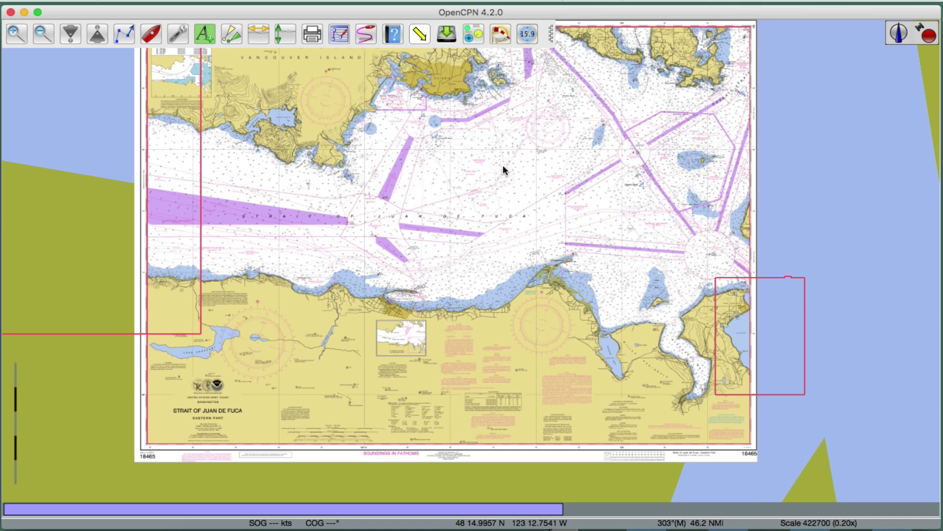
pyautogui.press('Right')
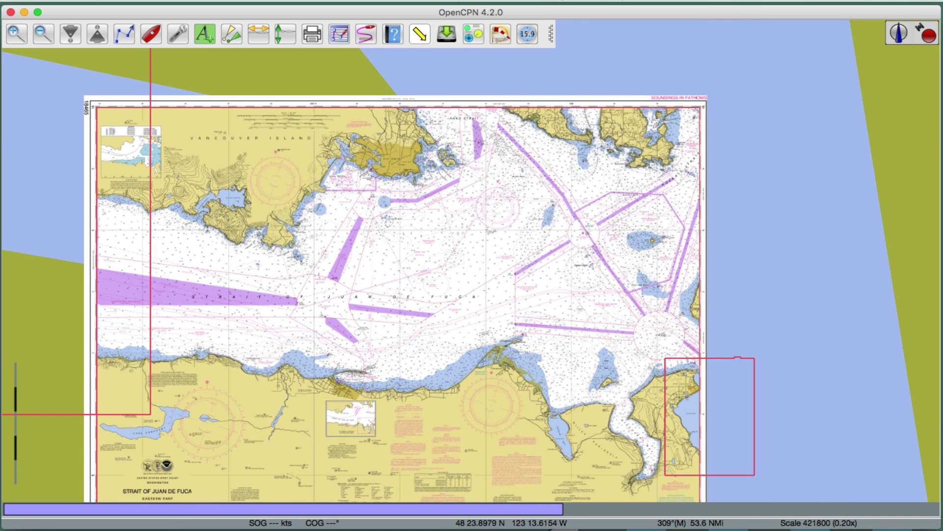
pyautogui.press('Down')
pyautogui.press('Down')
pyautogui.press('Down')
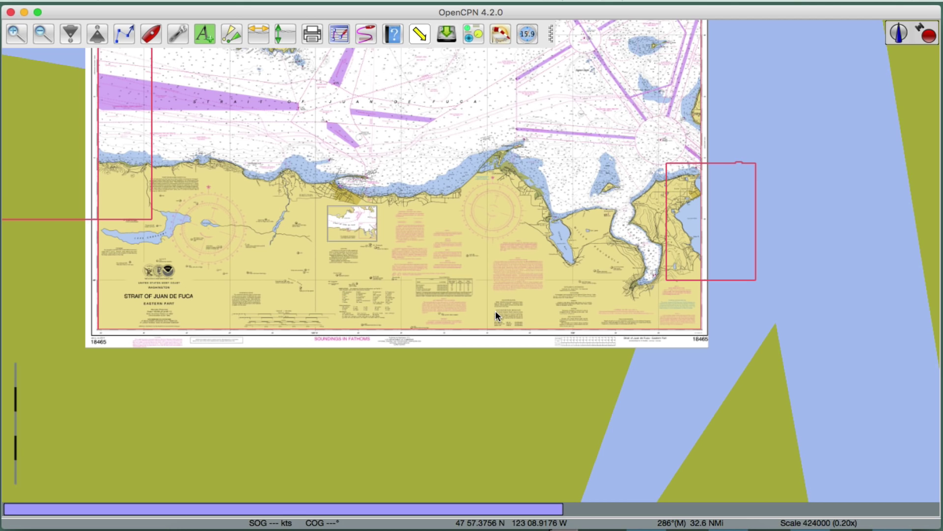
# - Inspect the notes, chart number and title block along the lower margin of the Strait of Juan de Fuca chart
pyautogui.press('+')
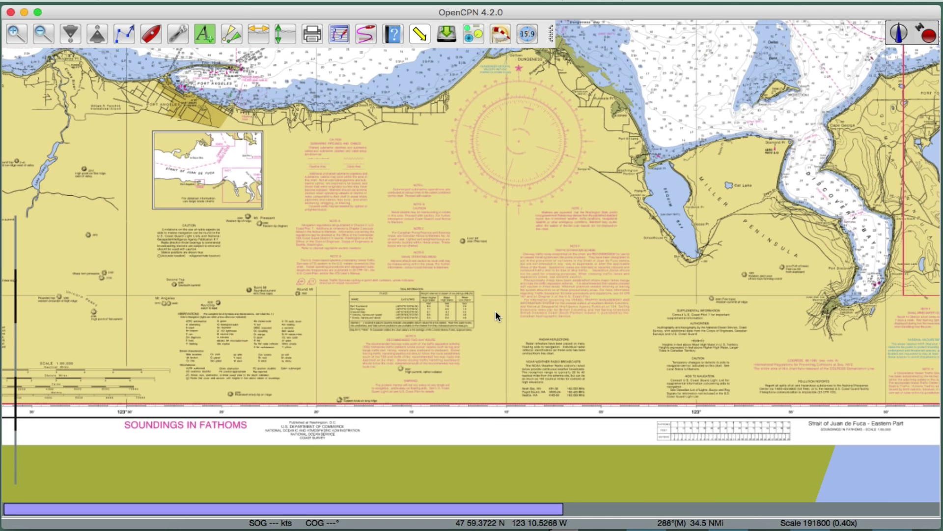
pyautogui.press('+')
pyautogui.moveTo(344, 390); pyautogui.dragTo(280, 331)
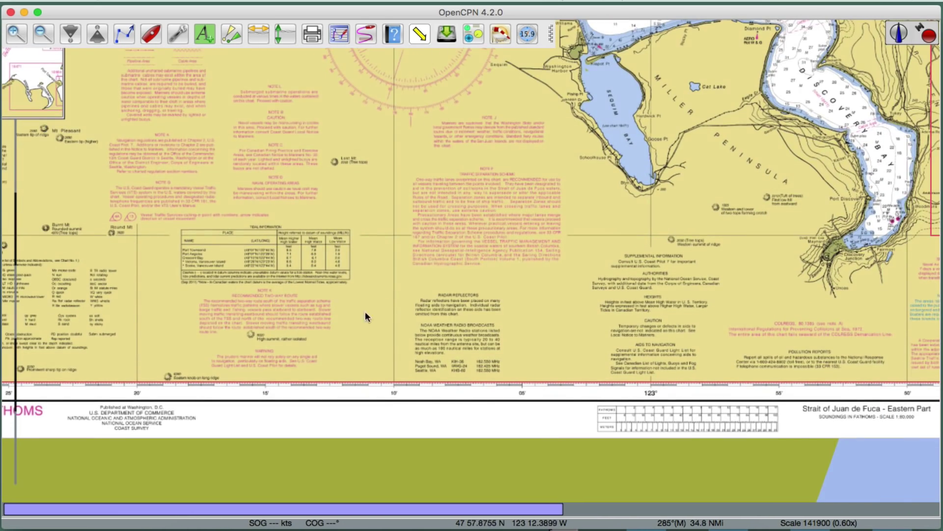
pyautogui.moveTo(741, 329); pyautogui.dragTo(504, 308)
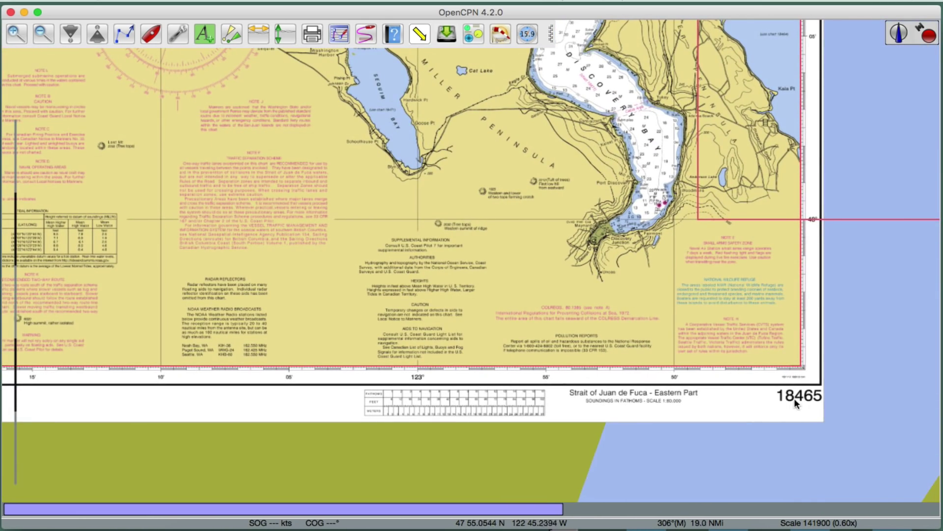
pyautogui.moveTo(391, 281); pyautogui.dragTo(868, 276)
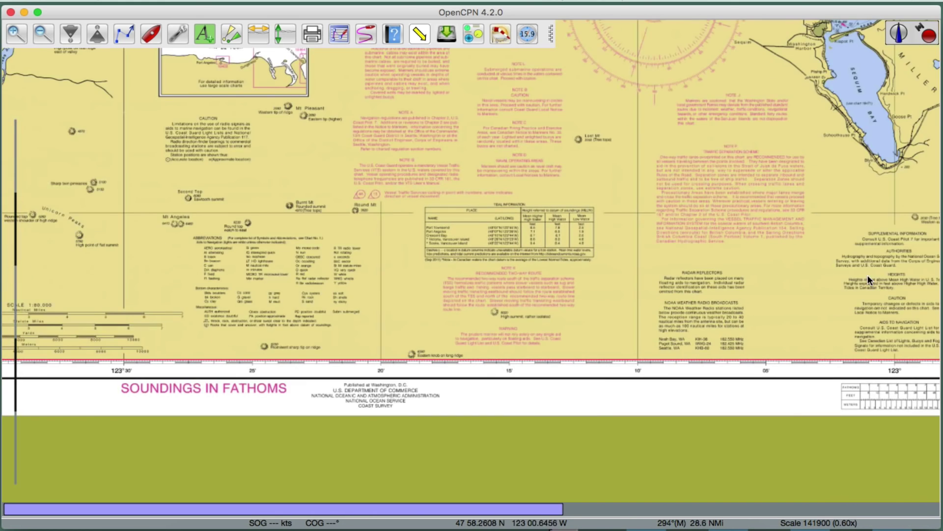
pyautogui.moveTo(194, 279); pyautogui.dragTo(523, 272)
pyautogui.moveTo(254, 276); pyautogui.dragTo(511, 272)
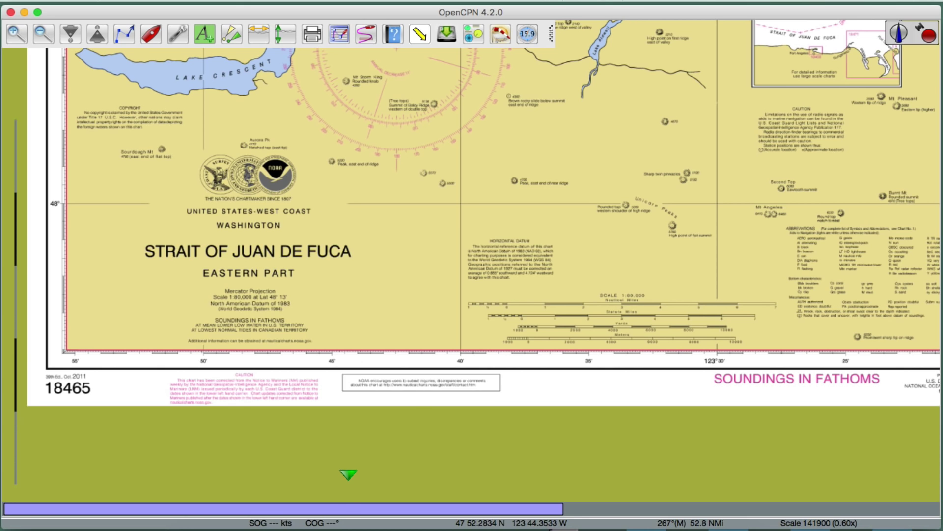
# - View the wider area around the chart and read Note J on scientific moorings up close on the land to the west
pyautogui.moveTo(549, 512)
pyautogui.moveTo(355, 510)
pyautogui.moveTo(371, 503)
pyautogui.scroll(-3, 450, 217)
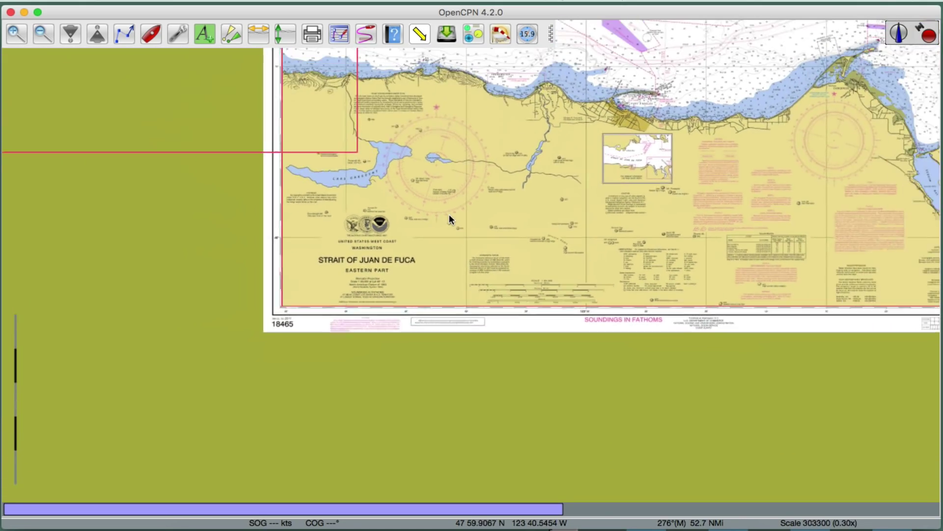
pyautogui.scroll(-2, 450, 218)
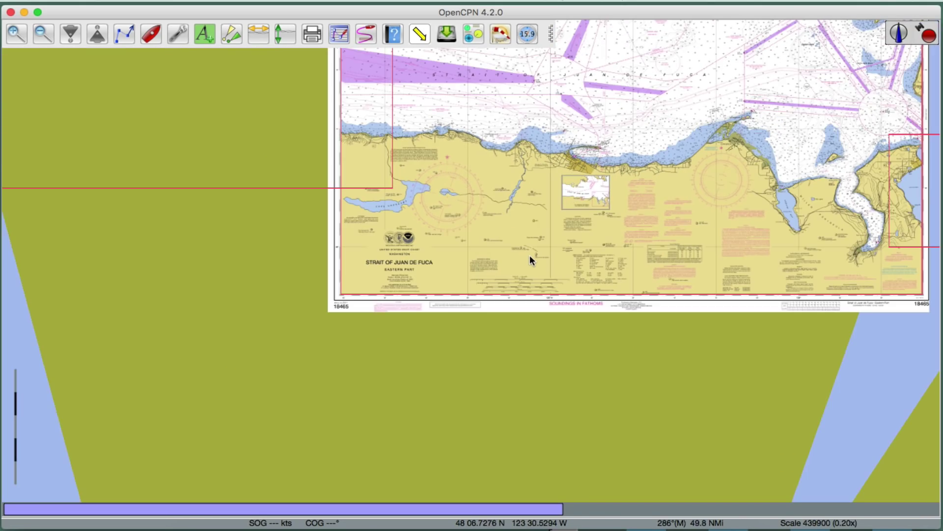
pyautogui.press('Up')
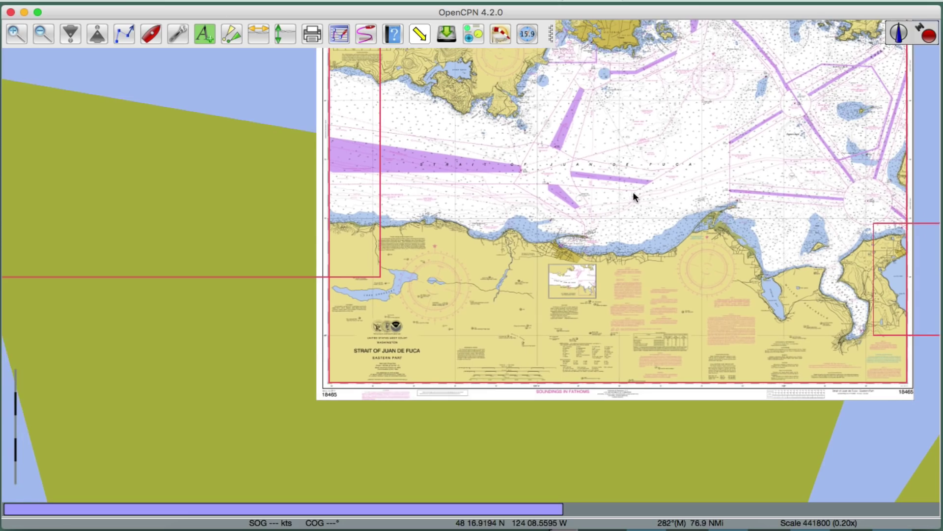
pyautogui.scroll(8, 633, 197)
pyautogui.moveTo(633, 196); pyautogui.dragTo(693, 109)
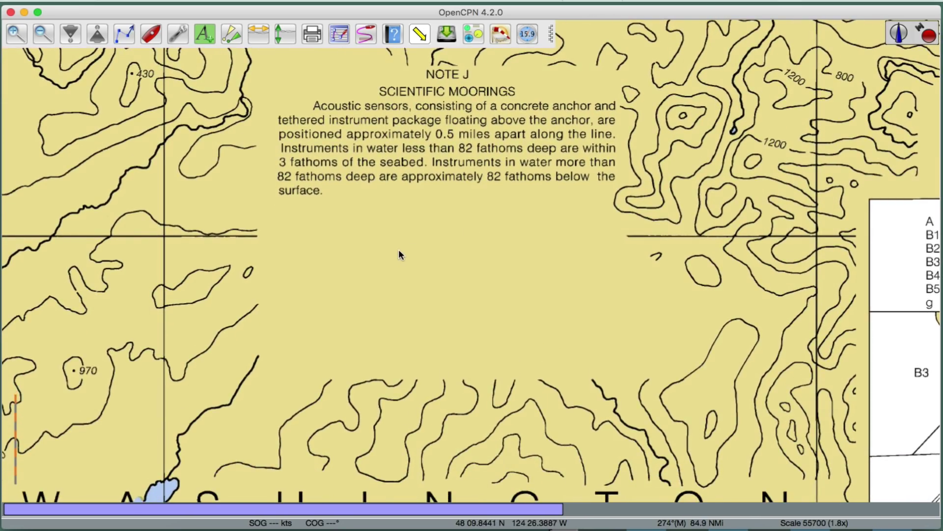
# - View the whole Strait of Juan de Fuca Entrance chart with its red outline and bring up its chart file details
pyautogui.press('-')
pyautogui.press('-')
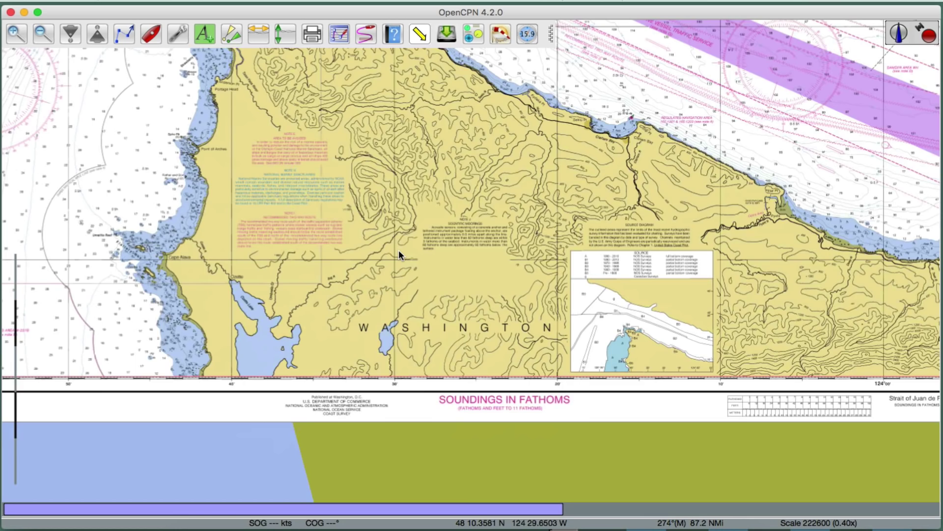
pyautogui.press('-')
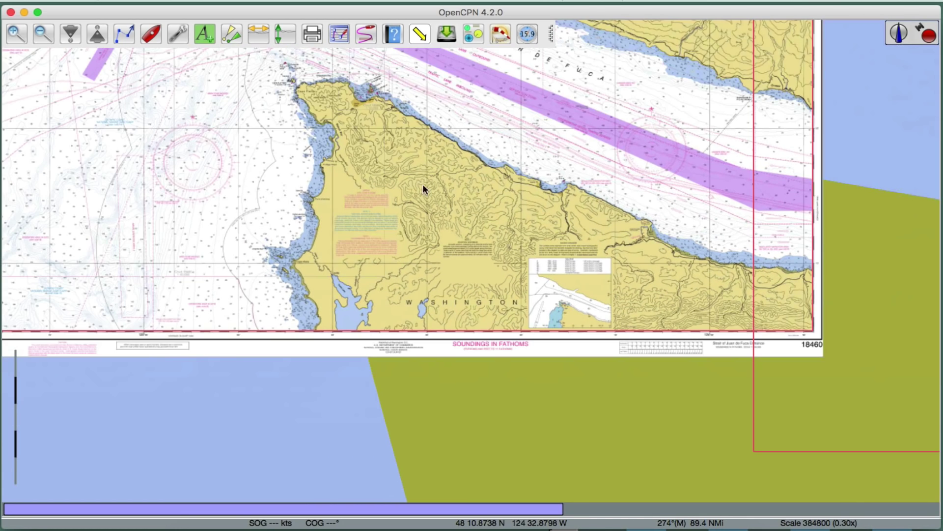
pyautogui.press('-')
pyautogui.press('Up')
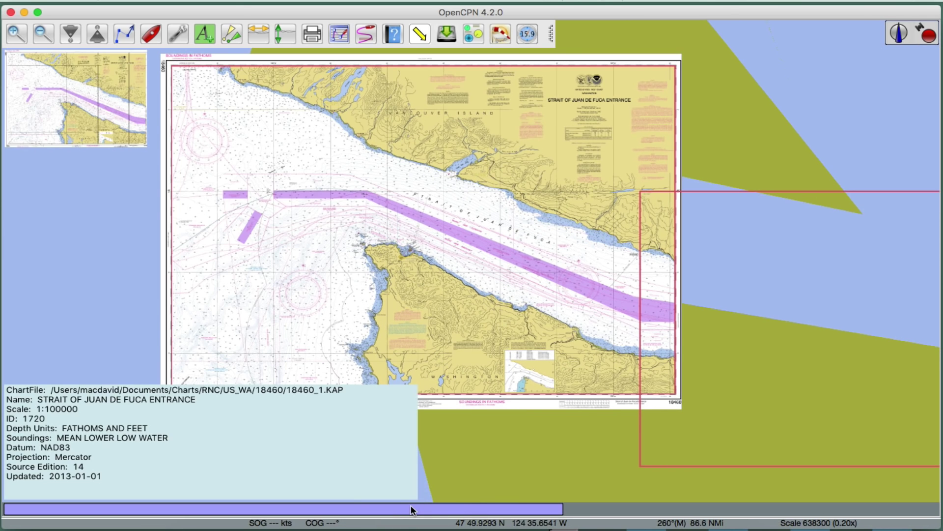
pyautogui.press('Right')
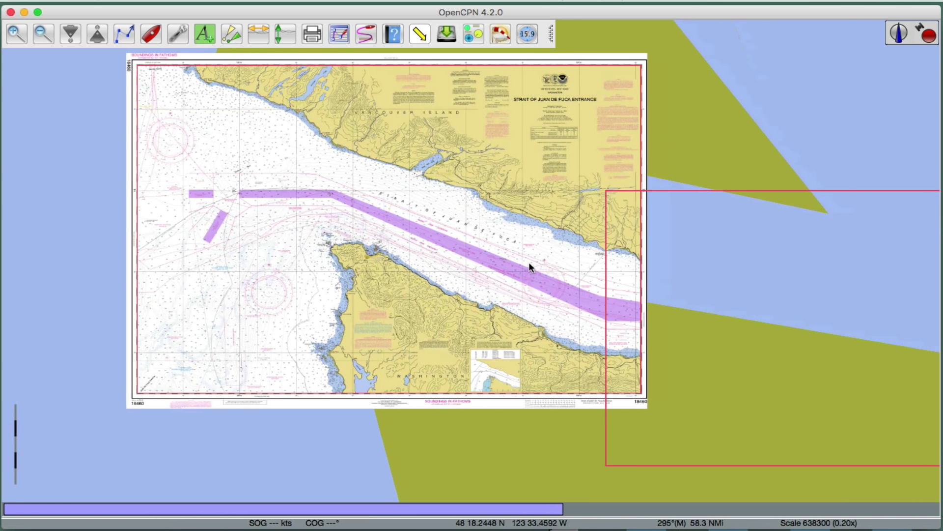
# - Examine the neighbouring Strait of Juan de Fuca Eastern Part chart, both up close and as a whole with the surrounding chart outlines
pyautogui.moveTo(633, 264); pyautogui.dragTo(245, 216)
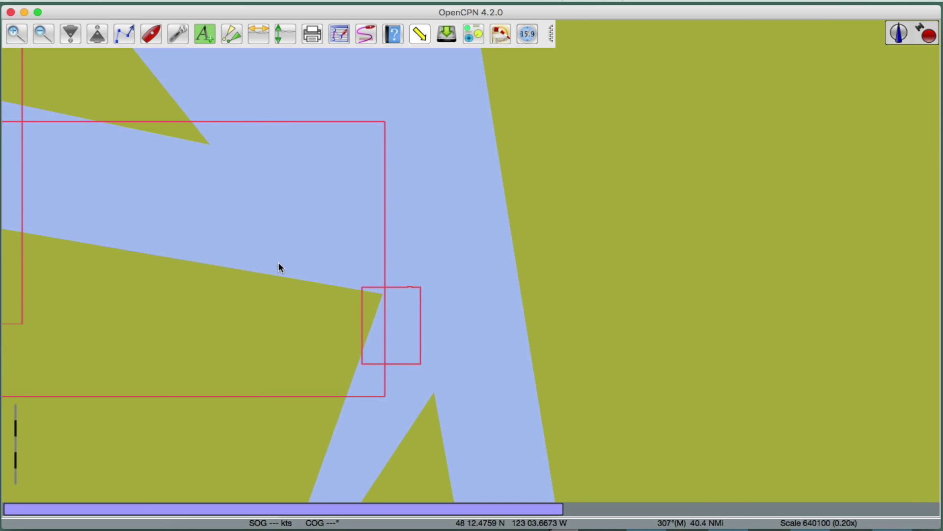
pyautogui.moveTo(278, 261); pyautogui.dragTo(554, 288)
pyautogui.scroll(5, 624, 269)
pyautogui.scroll(-6, 460, 290)
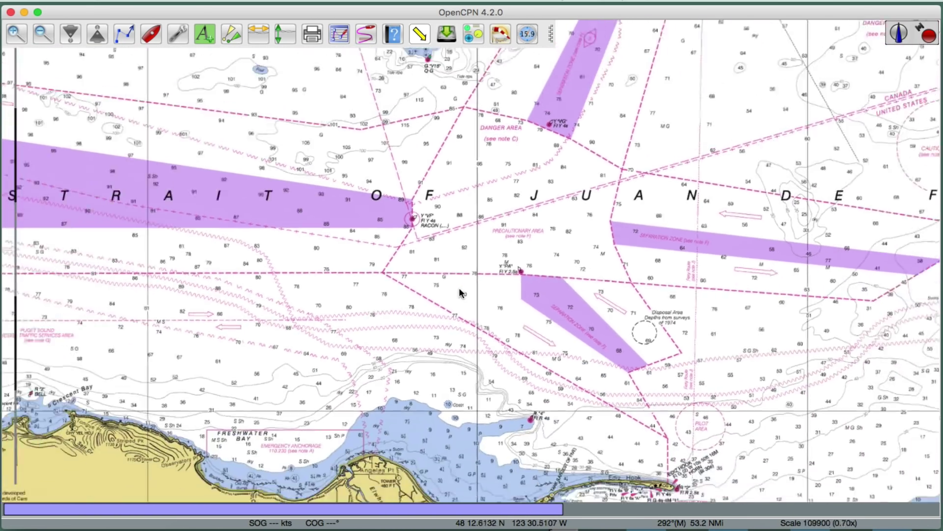
pyautogui.scroll(-1, 457, 291)
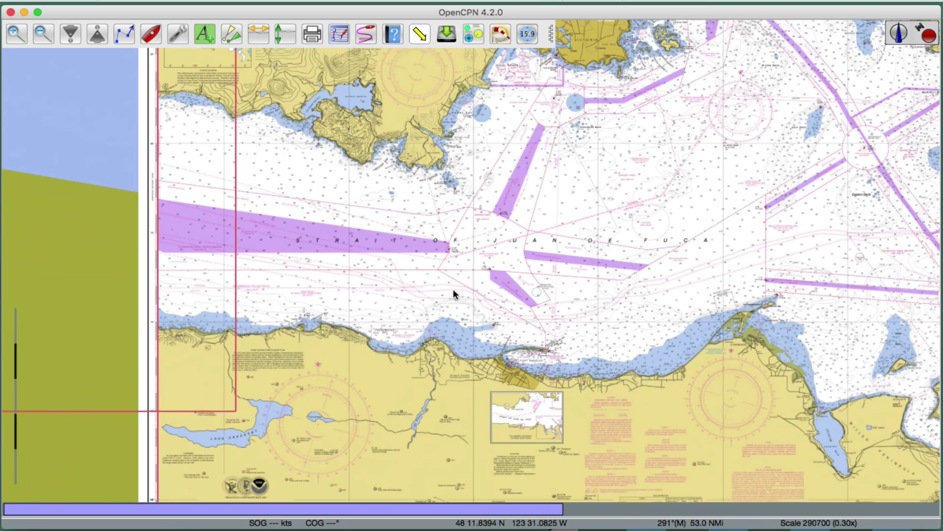
pyautogui.scroll(-3, 558, 265)
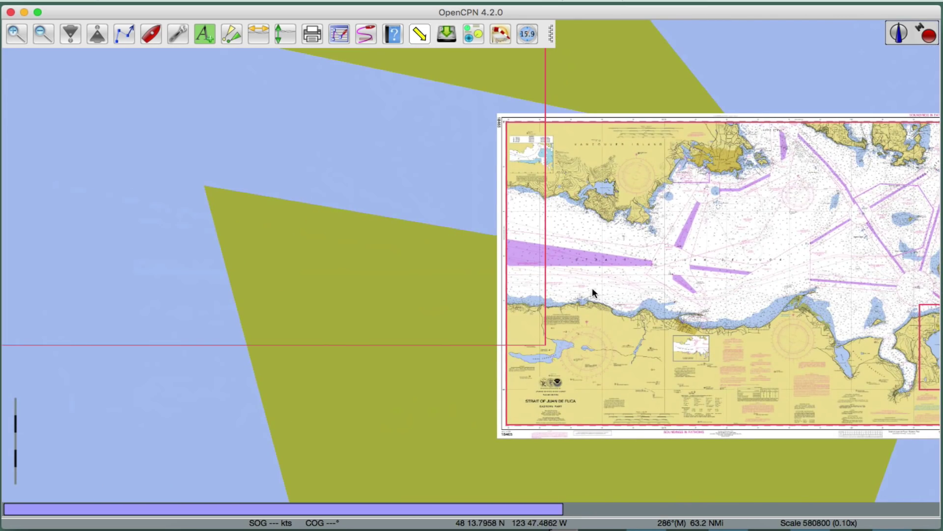
pyautogui.moveTo(467, 446); pyautogui.dragTo(472, 460)
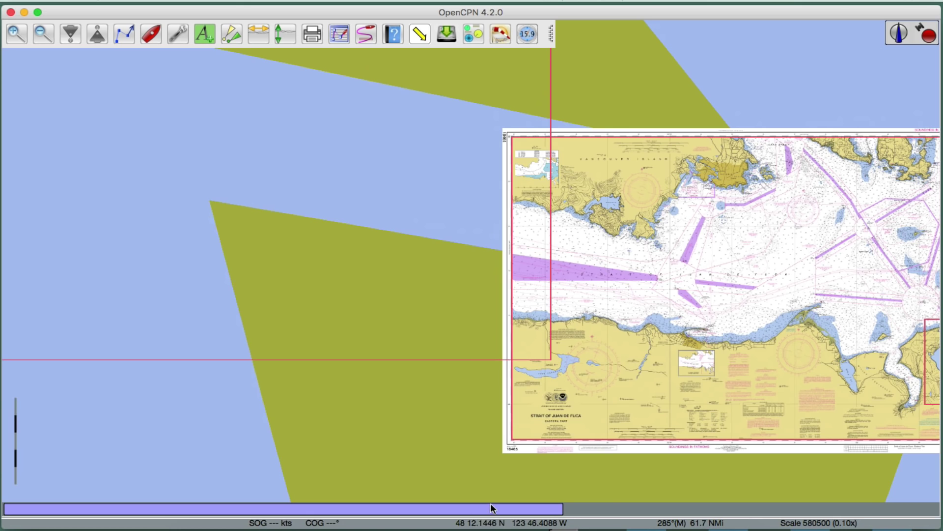
pyautogui.scroll(-1, 512, 249)
pyautogui.scroll(-1, 172, 435)
pyautogui.moveTo(344, 515)
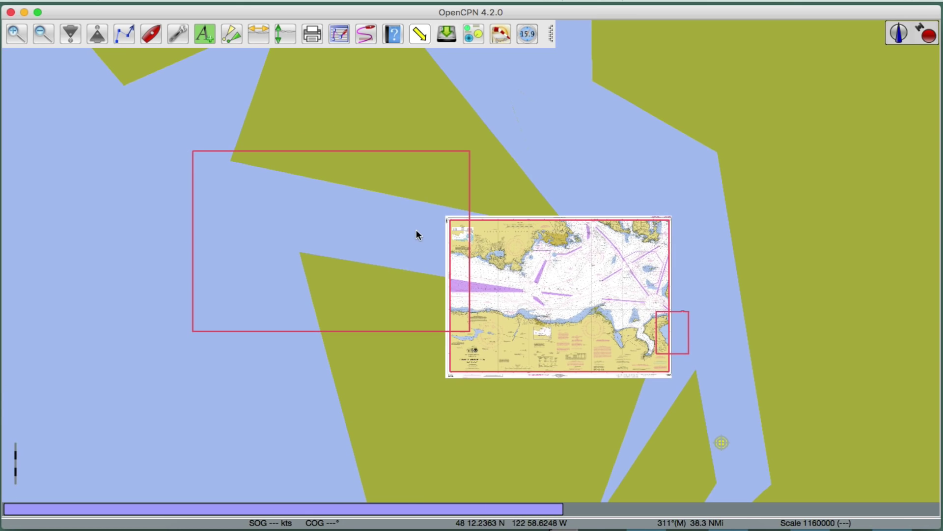
# - Examine the Port Townsend chart in detail around Marrowstone Island and as a whole against the overlapping chart outline
pyautogui.press('Right')
pyautogui.press('Down')
pyautogui.scroll(7, 444, 276)
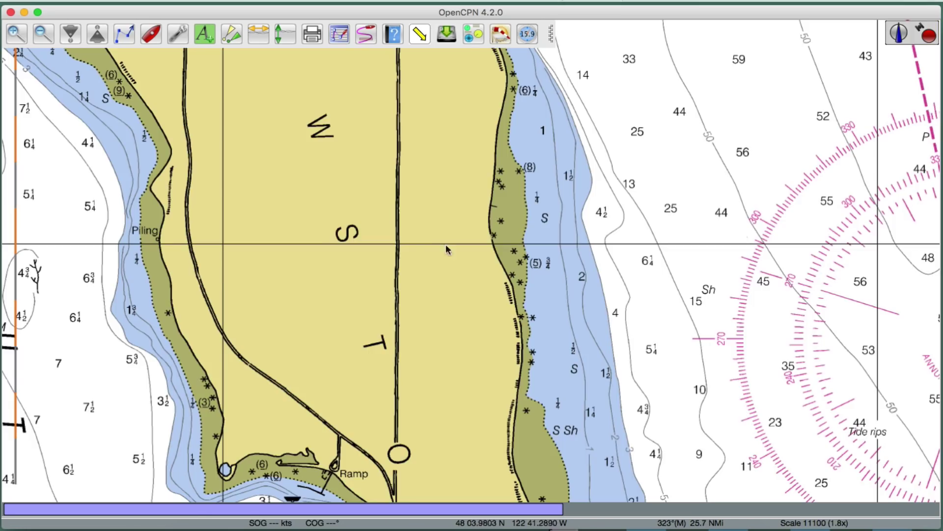
pyautogui.scroll(-2, 428, 316)
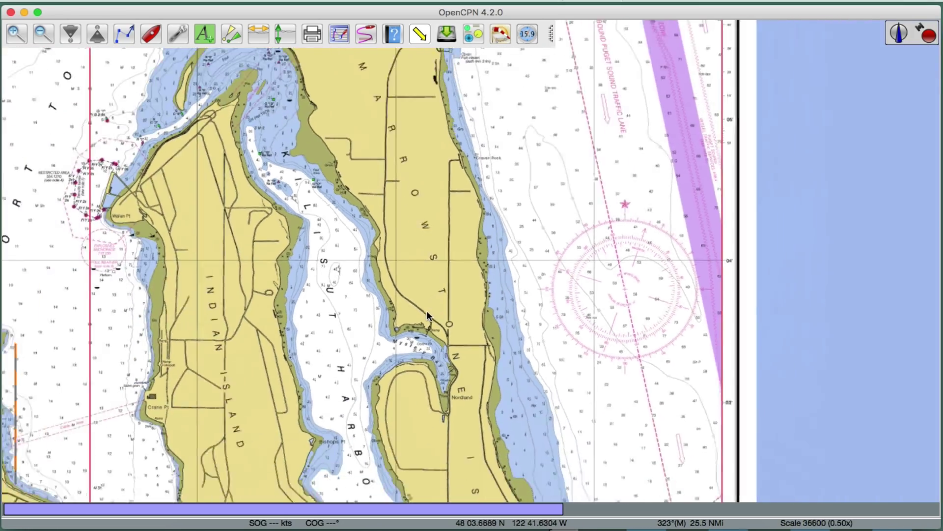
pyautogui.scroll(-2, 428, 315)
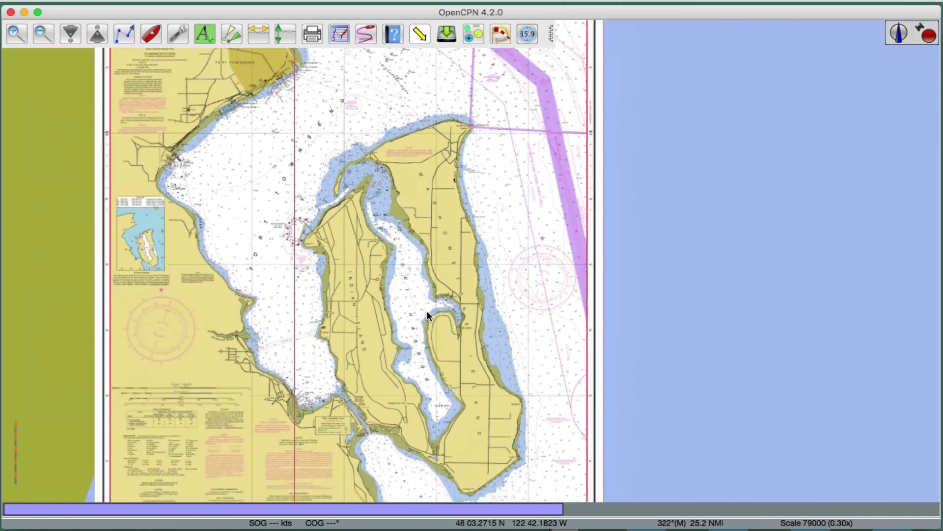
pyautogui.scroll(-3, 427, 316)
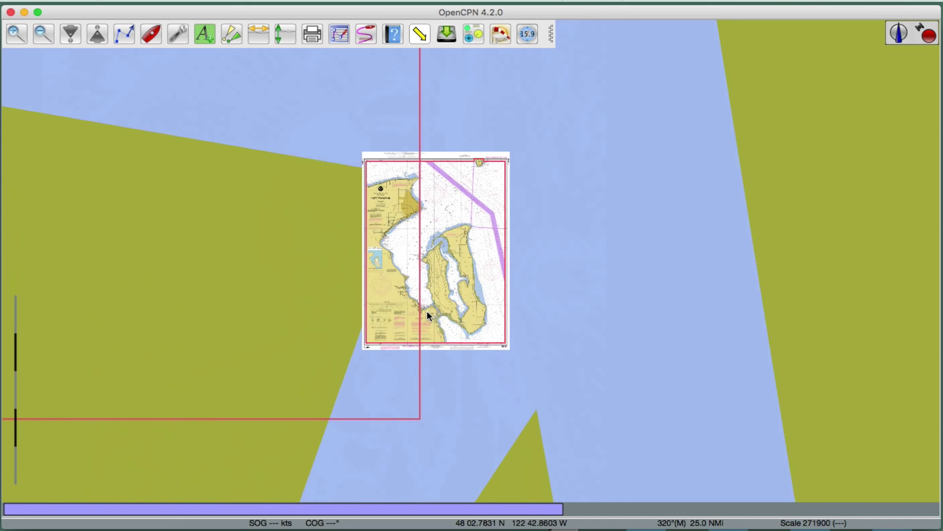
pyautogui.scroll(3, 427, 313)
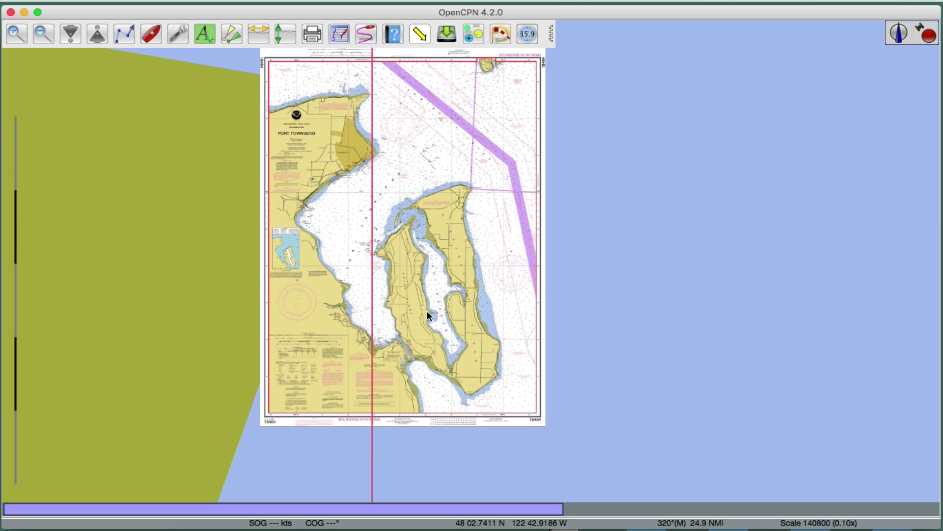
pyautogui.moveTo(313, 240); pyautogui.dragTo(359, 284)
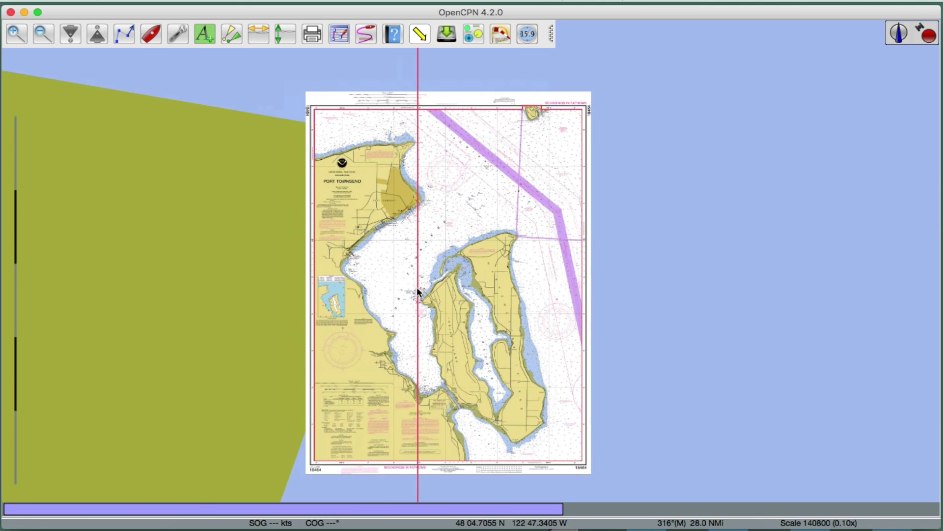
pyautogui.hscroll(-5, 430, 277)
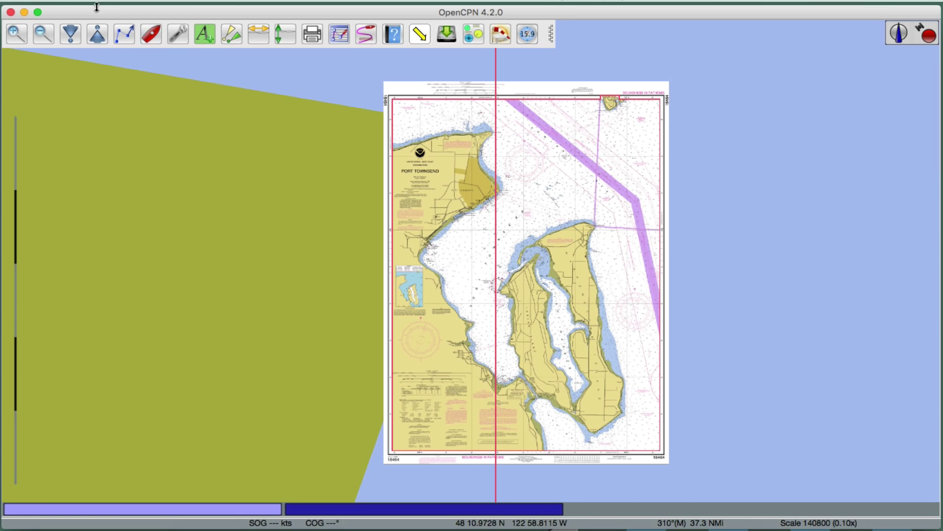
# - Enable chart quilting in the general display options and apply the change
pyautogui.click(180, 35)
pyautogui.click(181, 56)
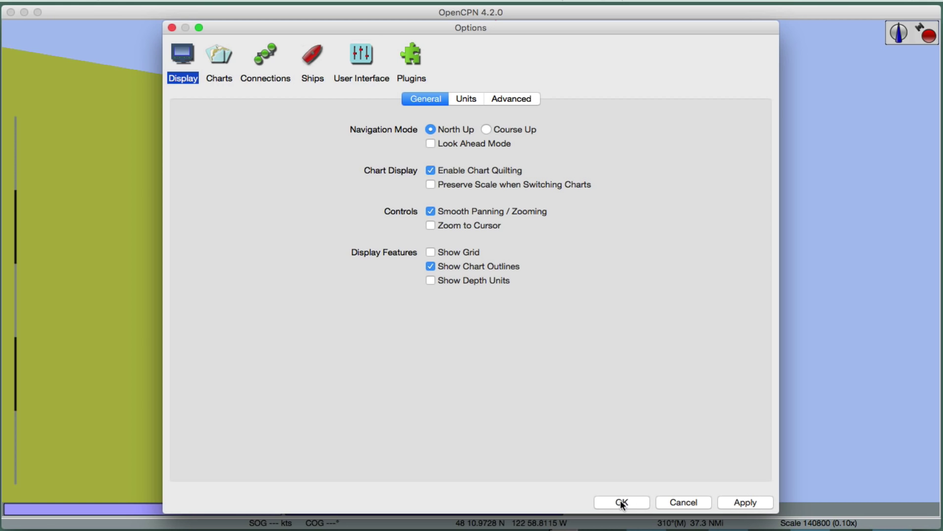
pyautogui.click(743, 504)
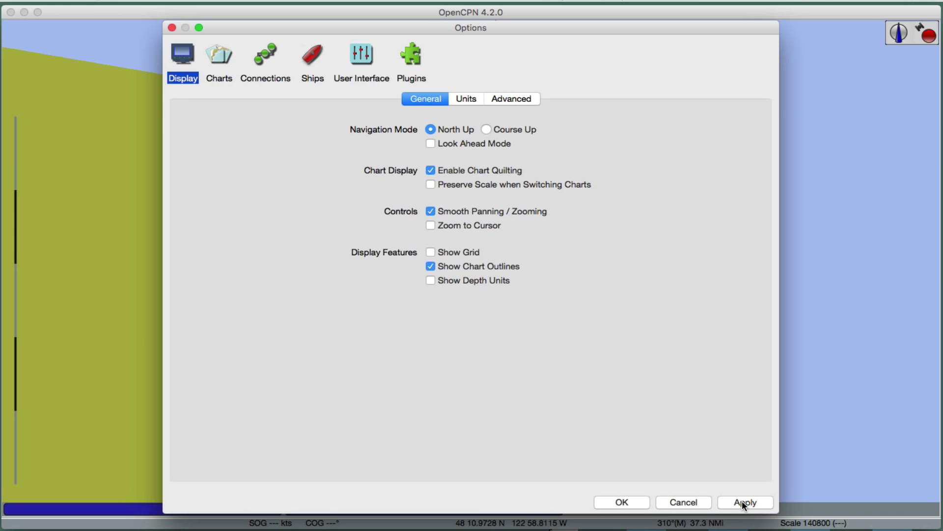
pyautogui.click(623, 501)
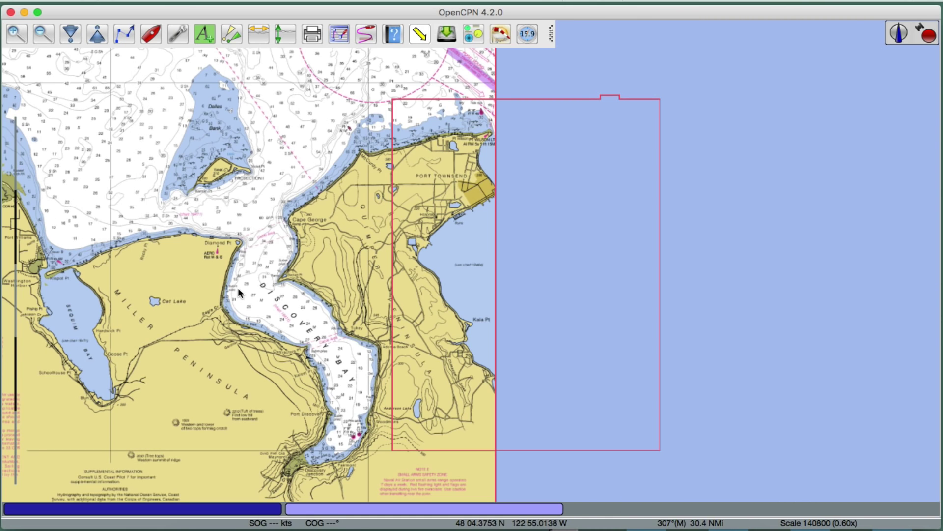
# - Look over the chart around Discovery Bay and inspect the waters between Indian Island and Marrowstone Island in detail
pyautogui.moveTo(238, 288); pyautogui.dragTo(558, 322)
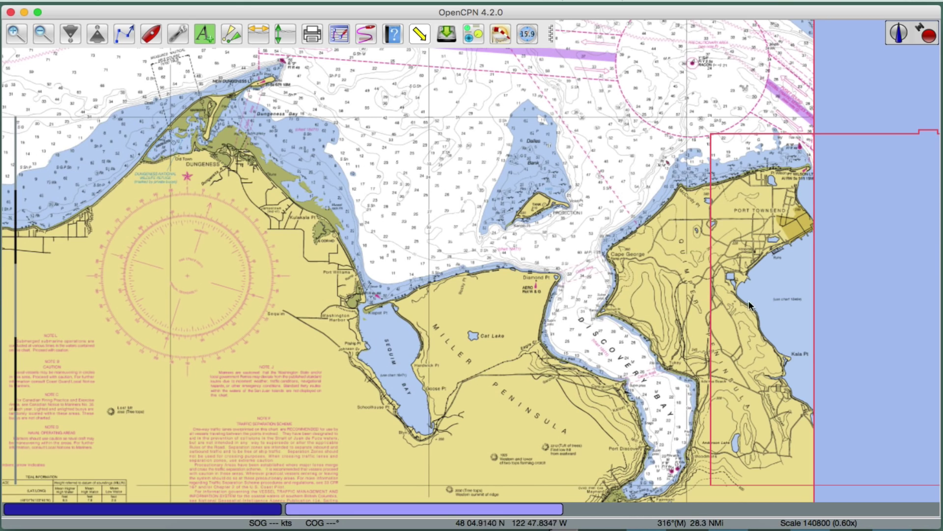
pyautogui.moveTo(740, 240); pyautogui.dragTo(333, 204)
pyautogui.scroll(5, 397, 242)
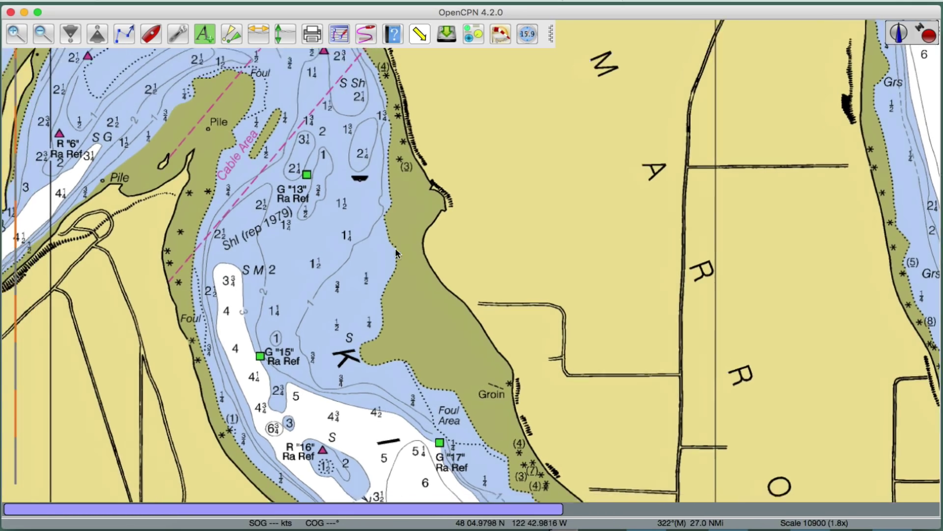
pyautogui.scroll(-3, 467, 250)
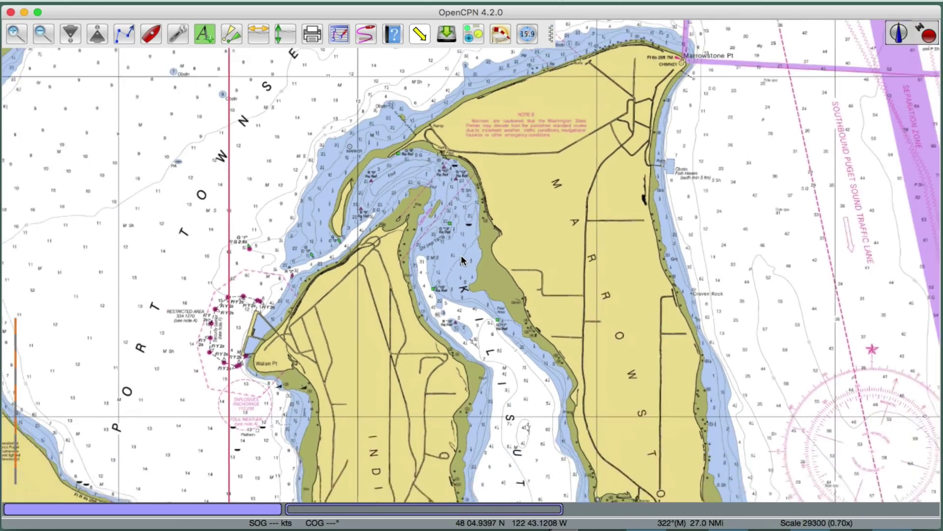
# - Follow the quilted charts west from Port Townsend across the chart seam to Sequim Bay
pyautogui.press('Left')
pyautogui.press('Left')
pyautogui.press('Left')
pyautogui.press('Left')
pyautogui.press('Left')
pyautogui.press('Left')
pyautogui.press('Left')
pyautogui.press('Left')
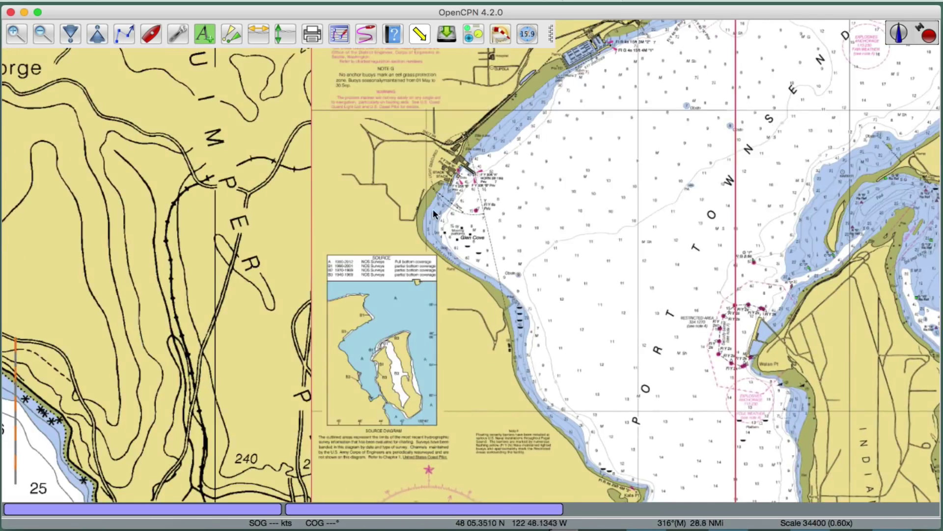
pyautogui.press('Left')
pyautogui.press('Left')
pyautogui.press('Left')
pyautogui.press('Left')
pyautogui.press('Left')
pyautogui.press('Left')
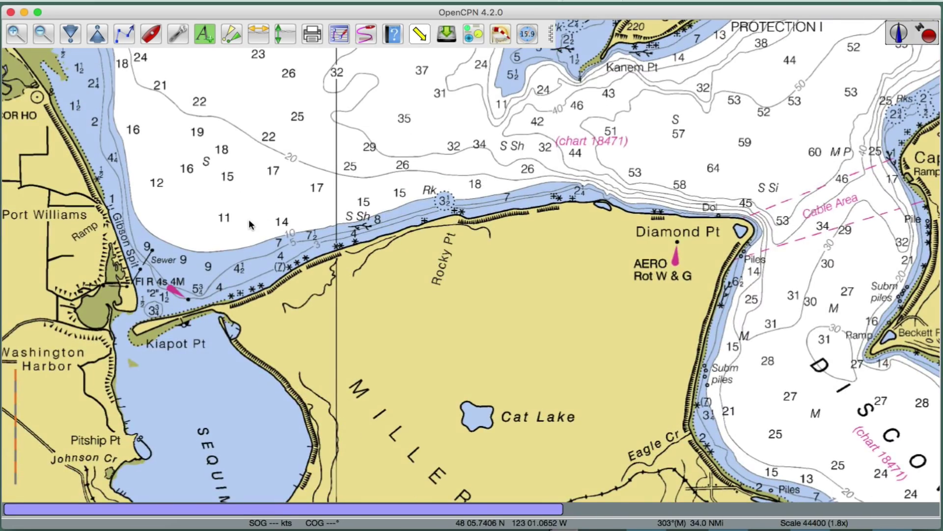
# - View the seam between the two Strait of Juan de Fuca charts north of Lake Crescent, west of Port Angeles
pyautogui.press('-')
pyautogui.press('-')
pyautogui.press('-')
pyautogui.press('Left')
pyautogui.press('Left')
pyautogui.press('Left')
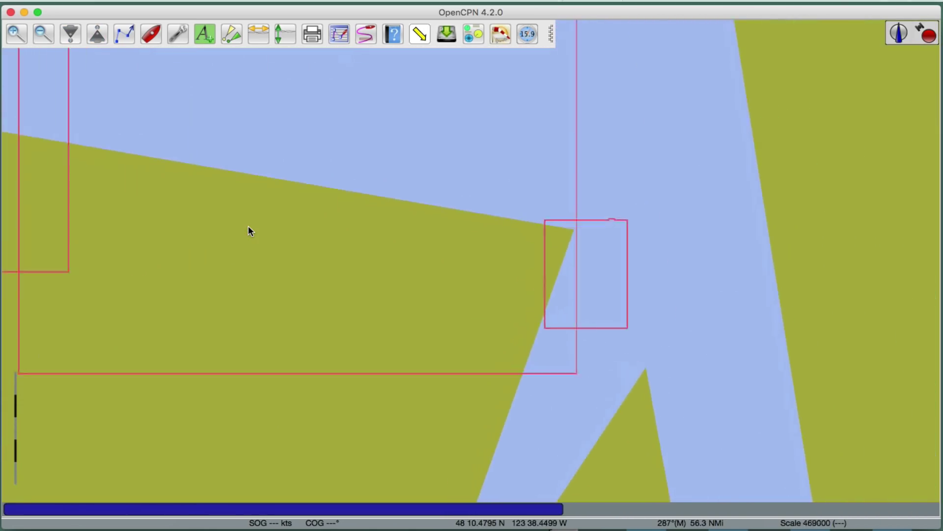
pyautogui.press('Left')
pyautogui.press('Left')
pyautogui.press('Left')
pyautogui.press('Left')
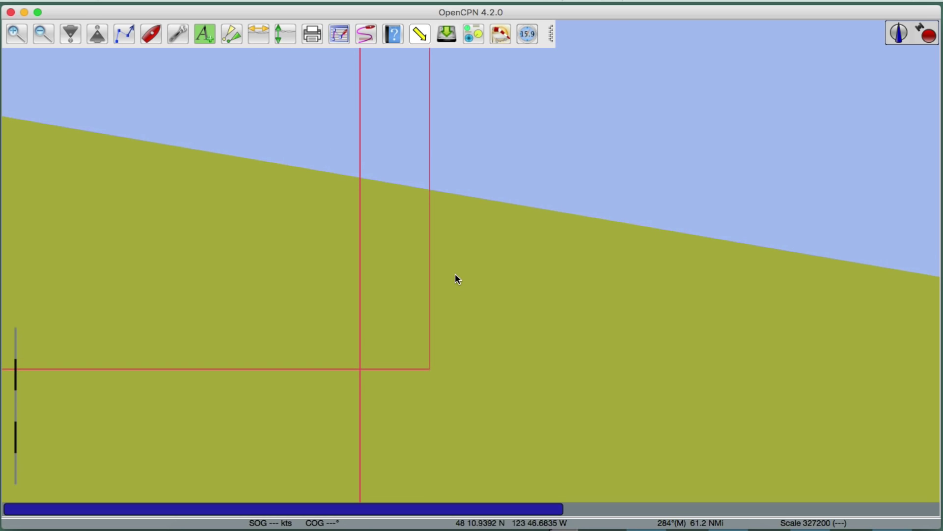
pyautogui.press('+')
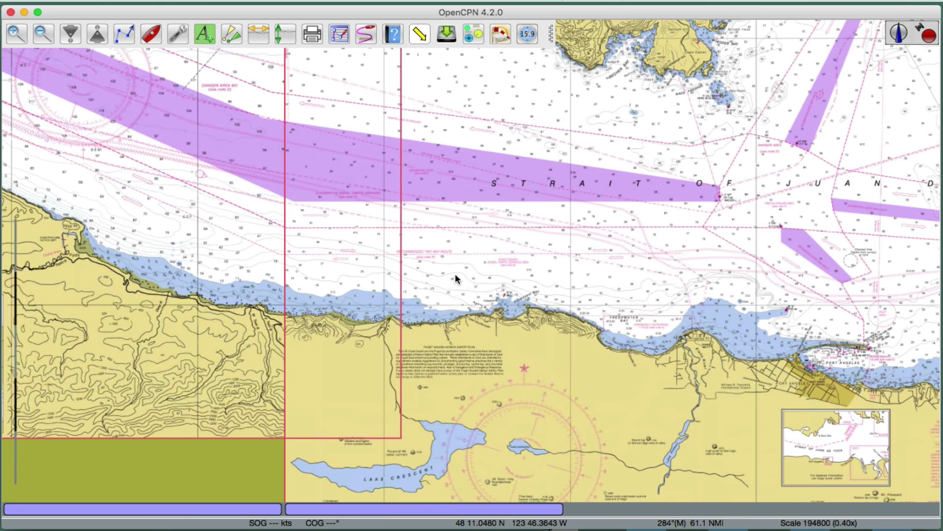
pyautogui.moveTo(451, 249); pyautogui.dragTo(458, 216)
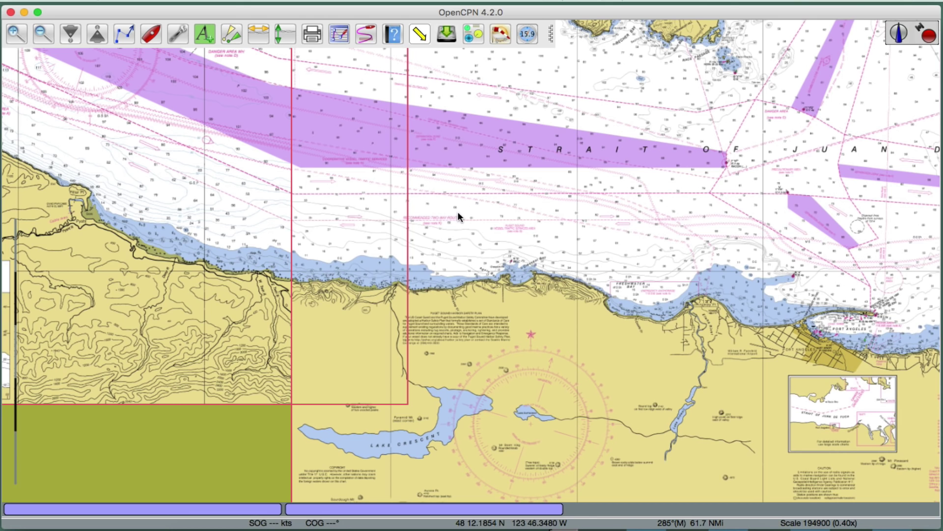
# - Compare the overlapping Strait of Juan de Fuca charts at several scales and inspect their seam along the coast toward Pillar Point
pyautogui.scroll(-3, 453, 261)
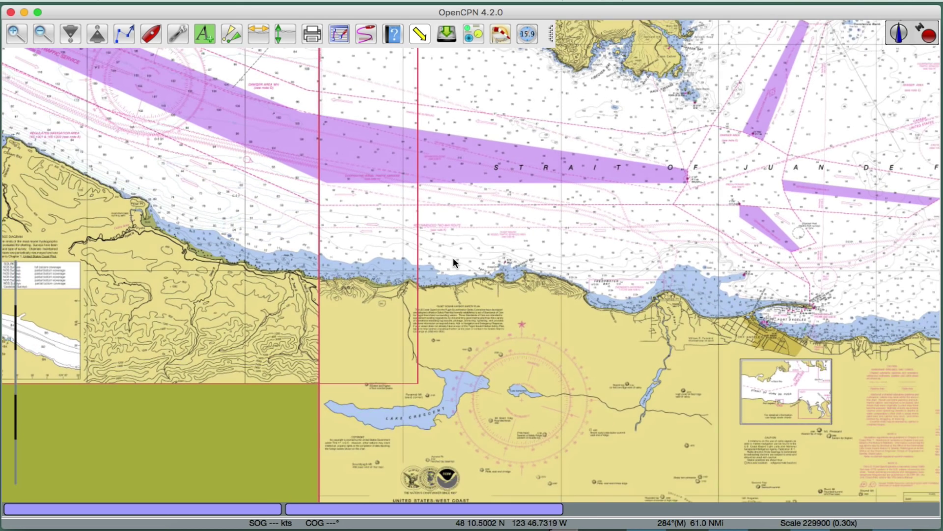
pyautogui.scroll(-2, 453, 260)
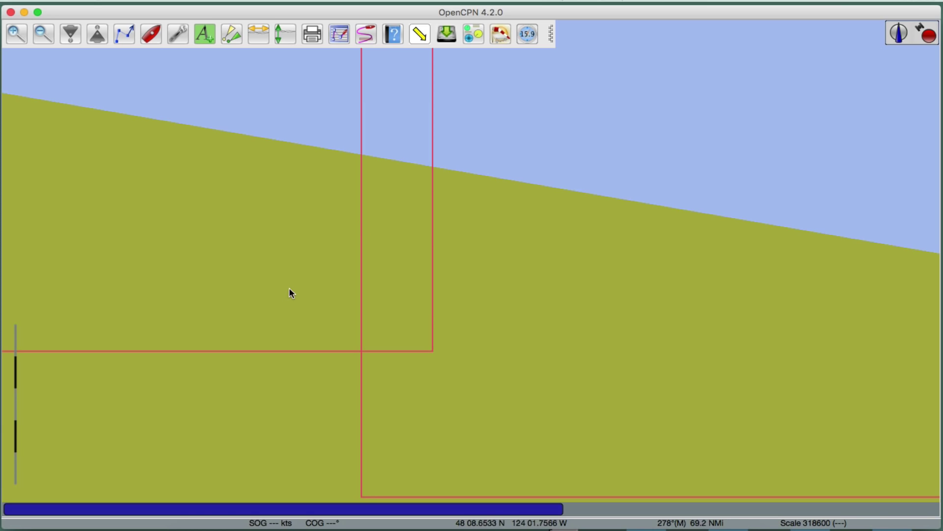
pyautogui.scroll(1, 304, 261)
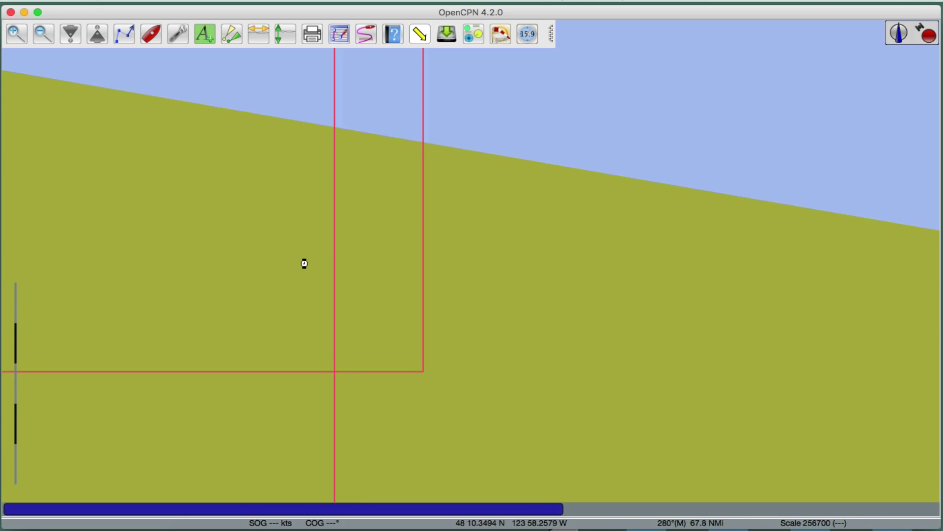
pyautogui.scroll(3, 421, 248)
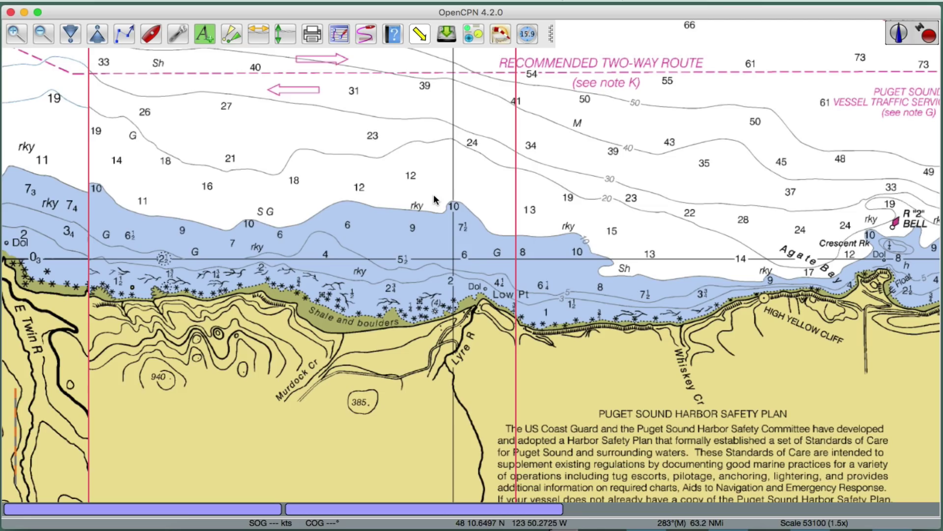
pyautogui.scroll(-3, 434, 199)
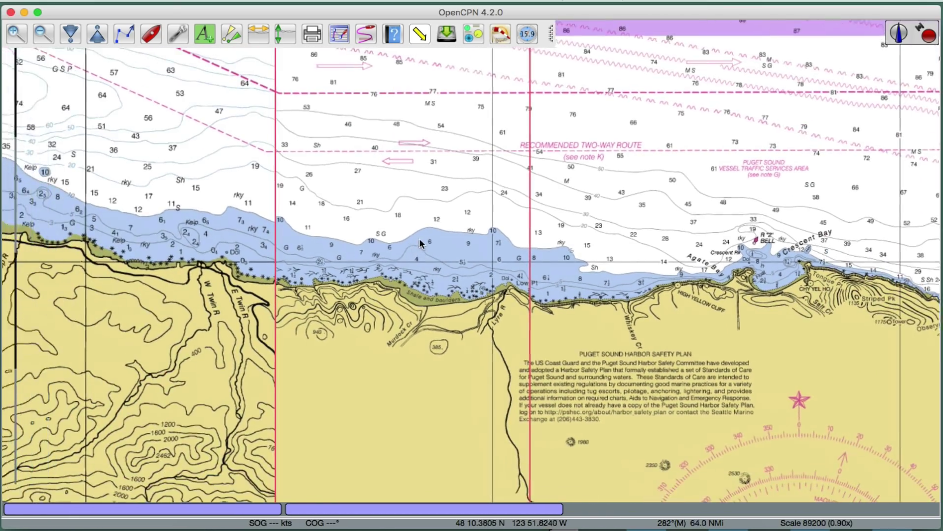
pyautogui.press('Left')
pyautogui.press('Left')
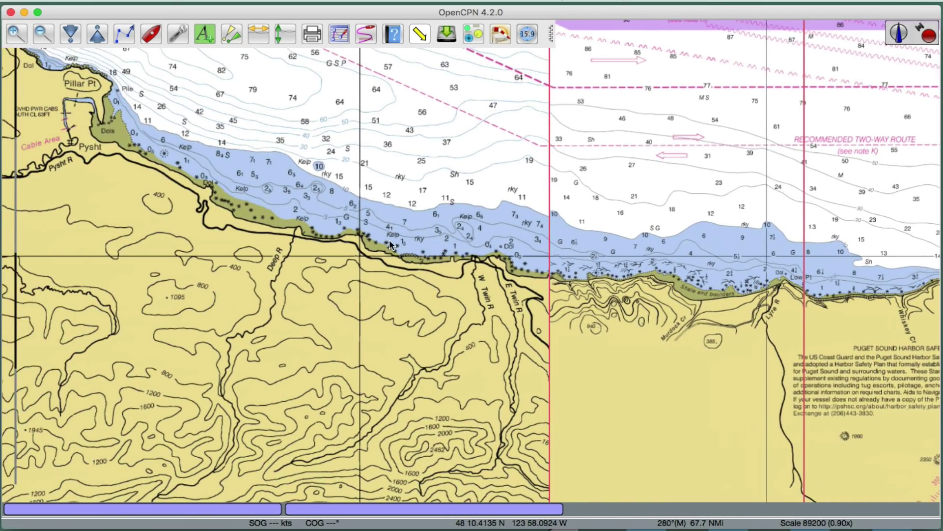
# - Examine the Strait of Juan de Fuca Entrance chart from the Pillar Point coast at progressively smaller scales, down to the bare chart outlines
pyautogui.scroll(-1, 389, 240)
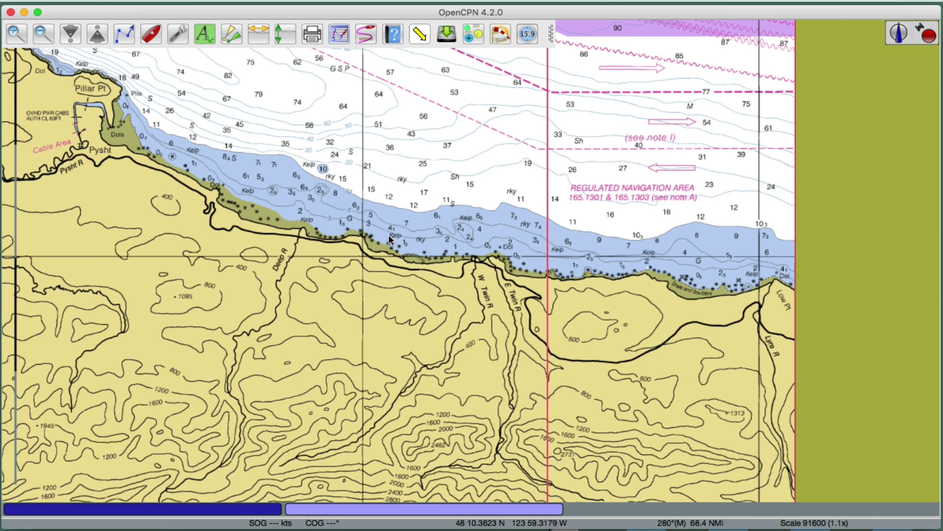
pyautogui.press('Left')
pyautogui.press('Up')
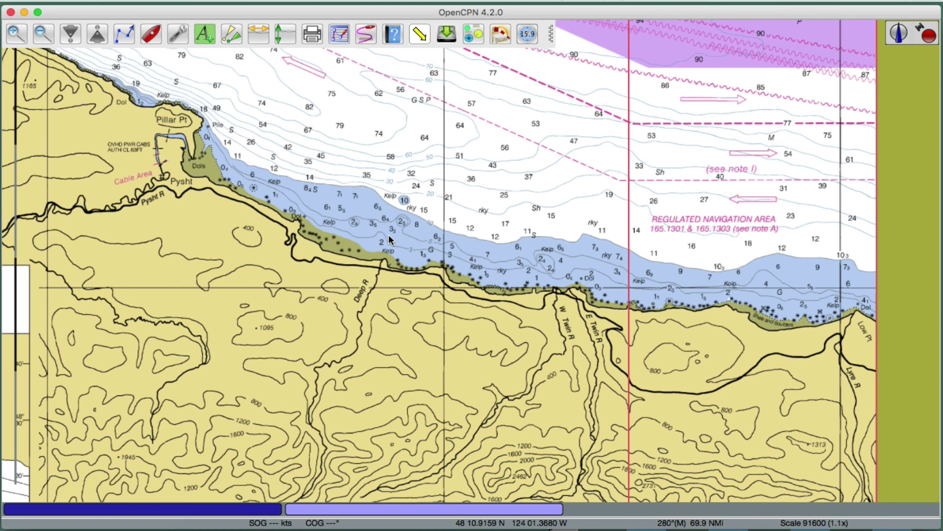
pyautogui.scroll(-1, 370, 241)
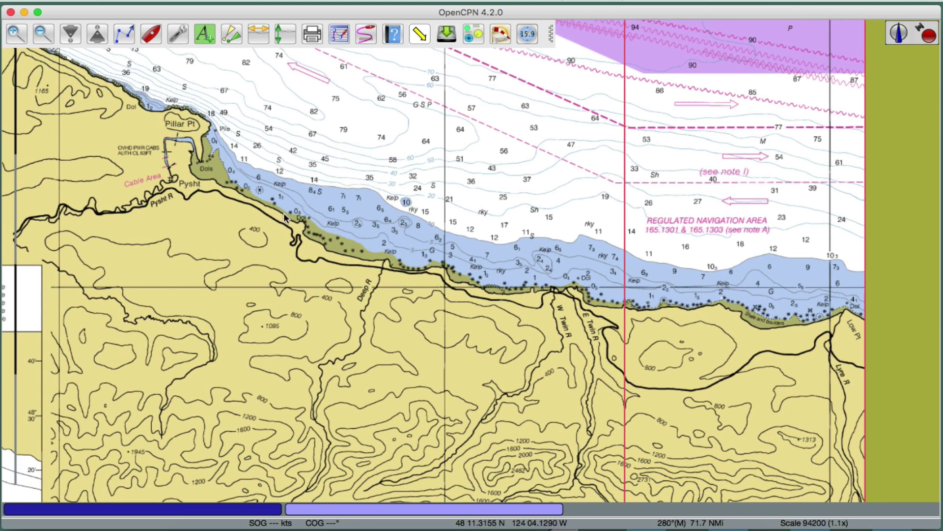
pyautogui.press('-')
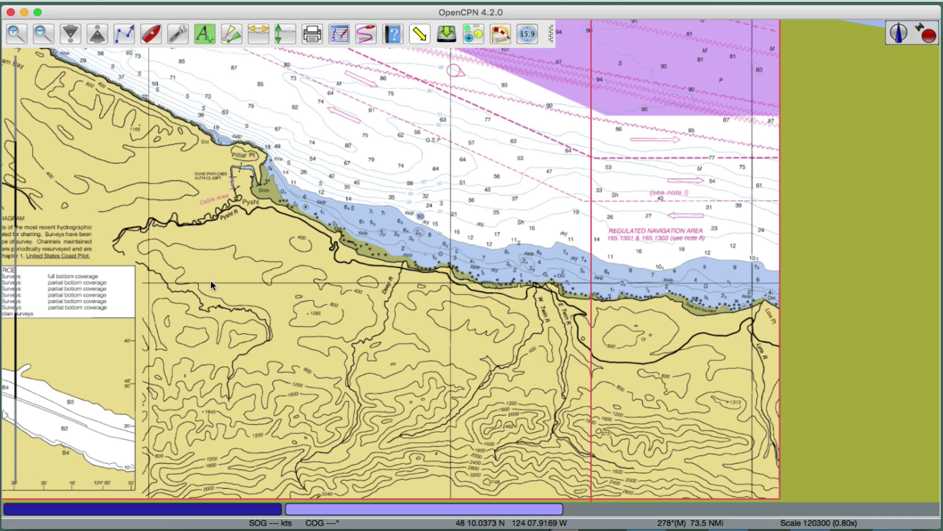
pyautogui.scroll(-2, 211, 279)
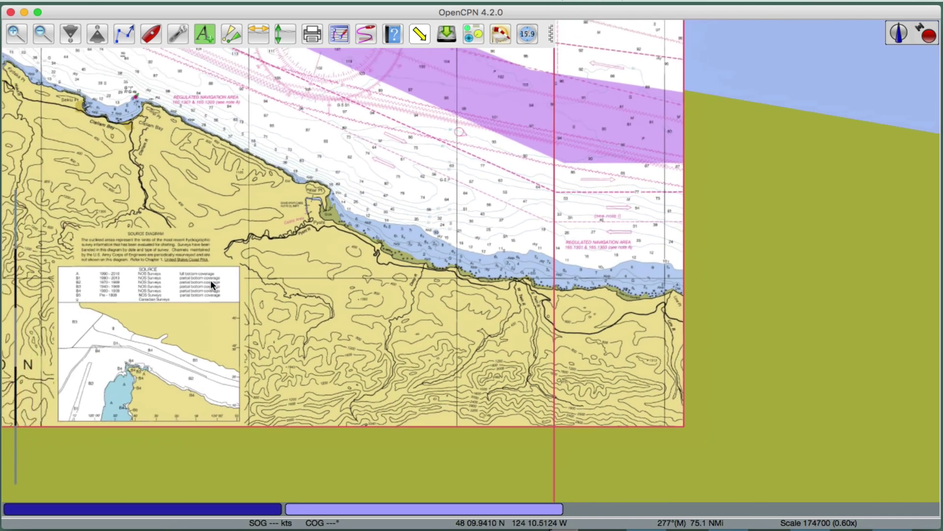
pyautogui.scroll(-1, 211, 279)
pyautogui.scroll(-1, 210, 279)
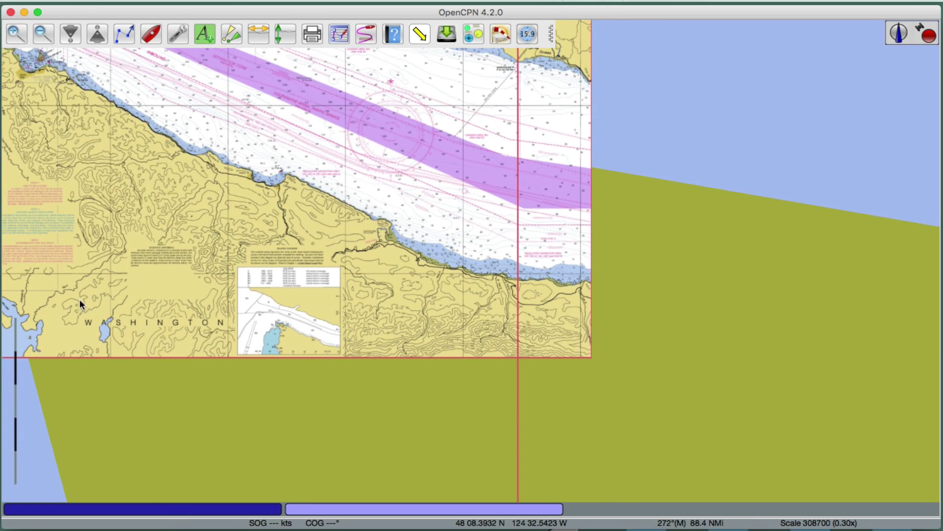
pyautogui.scroll(-2, 82, 296)
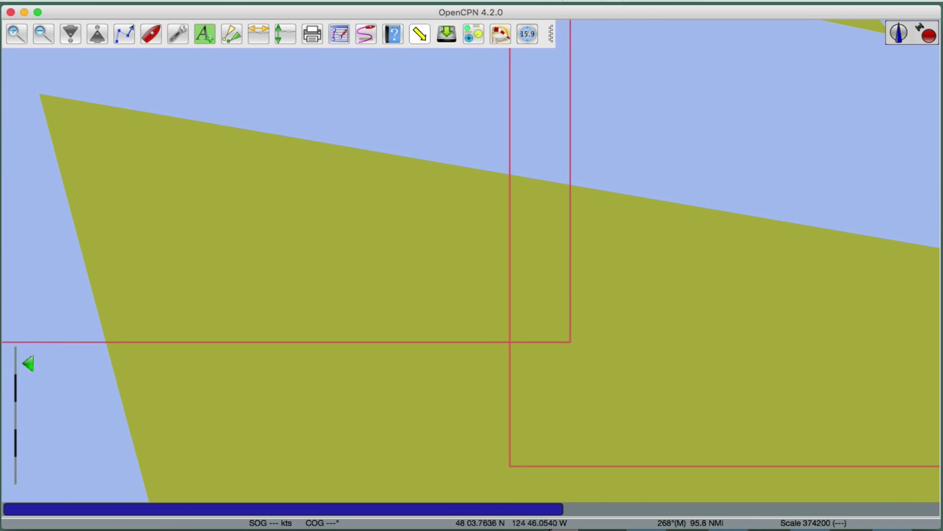
# - Inspect the chart overlap in detail along the coast between Deep River and the Twin Rivers, including the waters offshore
pyautogui.scroll(1, 219, 252)
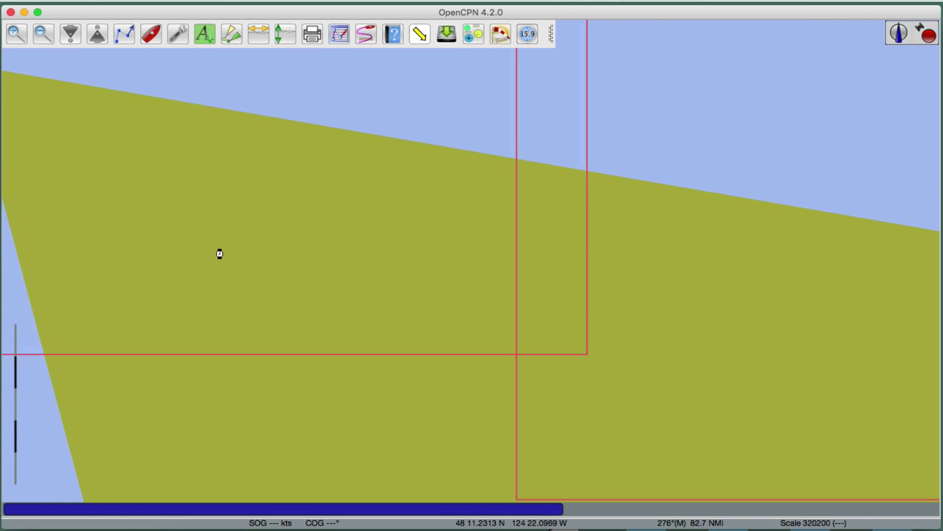
pyautogui.scroll(5, 219, 253)
pyautogui.moveTo(219, 253); pyautogui.dragTo(211, 223)
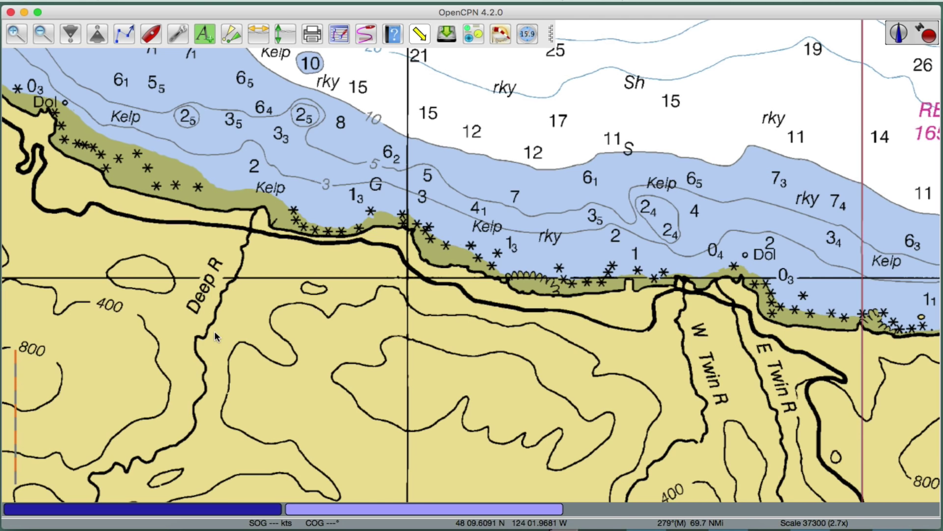
pyautogui.scroll(-2, 214, 331)
pyautogui.scroll(-1, 213, 254)
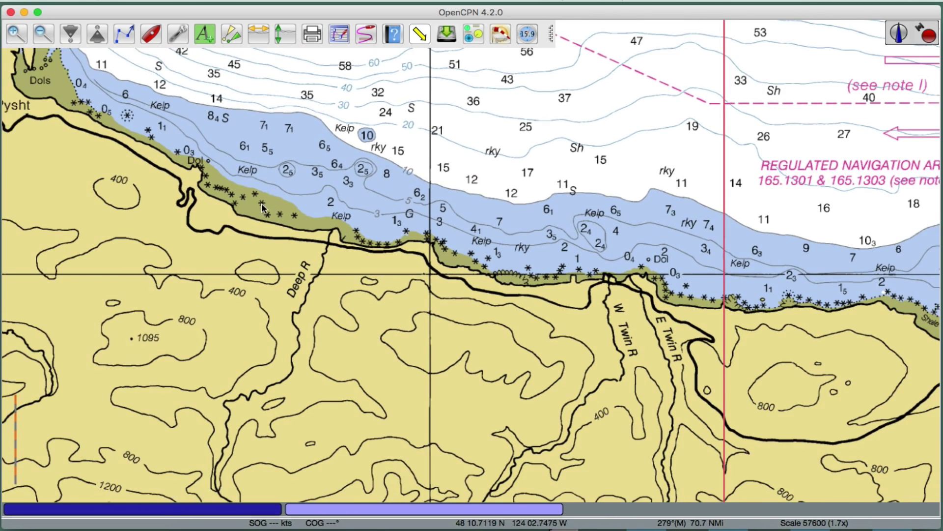
pyautogui.moveTo(262, 202); pyautogui.dragTo(167, 301)
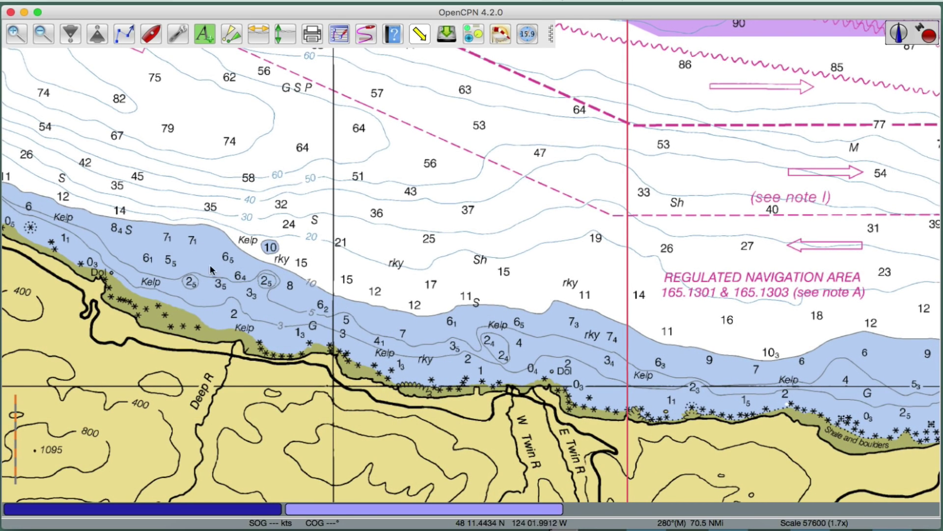
pyautogui.scroll(-1, 356, 358)
pyautogui.scroll(-2, 357, 363)
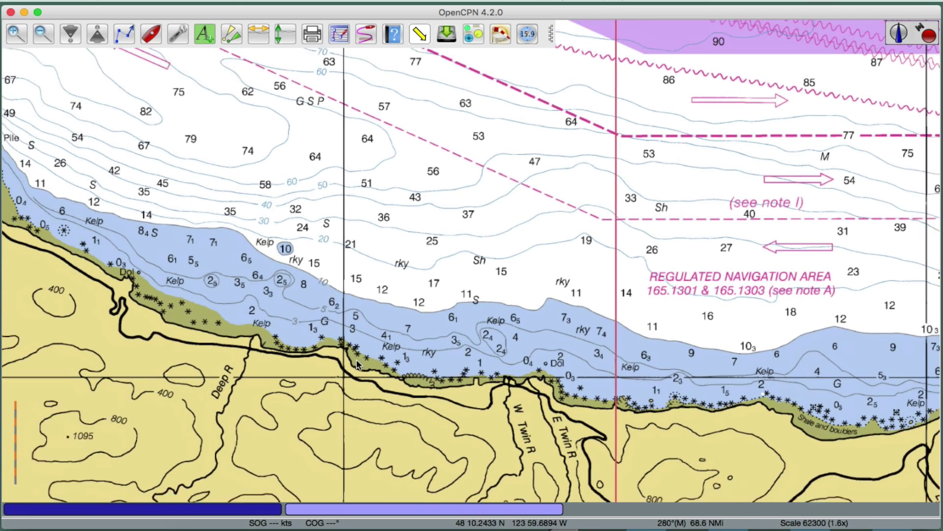
# - Compare the details and extents of the Strait of Juan de Fuca Eastern Part and Entrance charts around the Entrance chart's eastern edge
pyautogui.moveTo(244, 515)
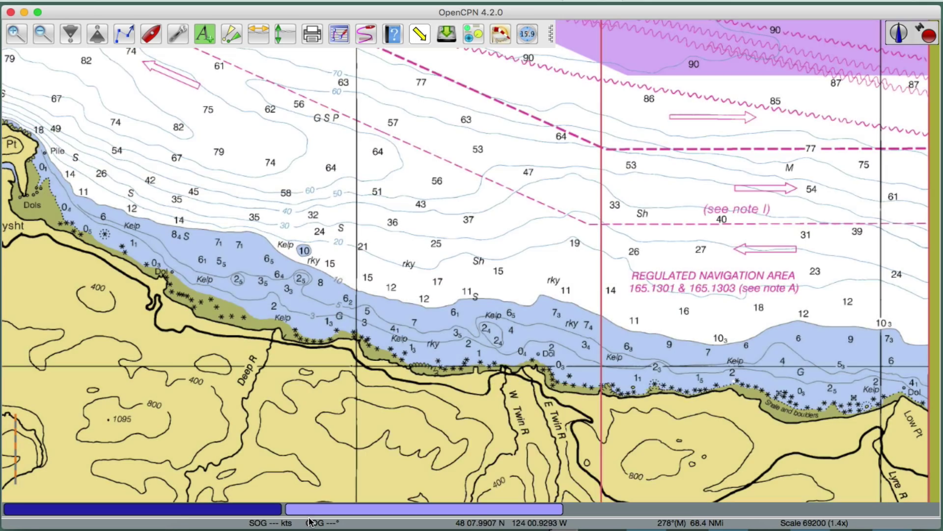
pyautogui.moveTo(309, 512)
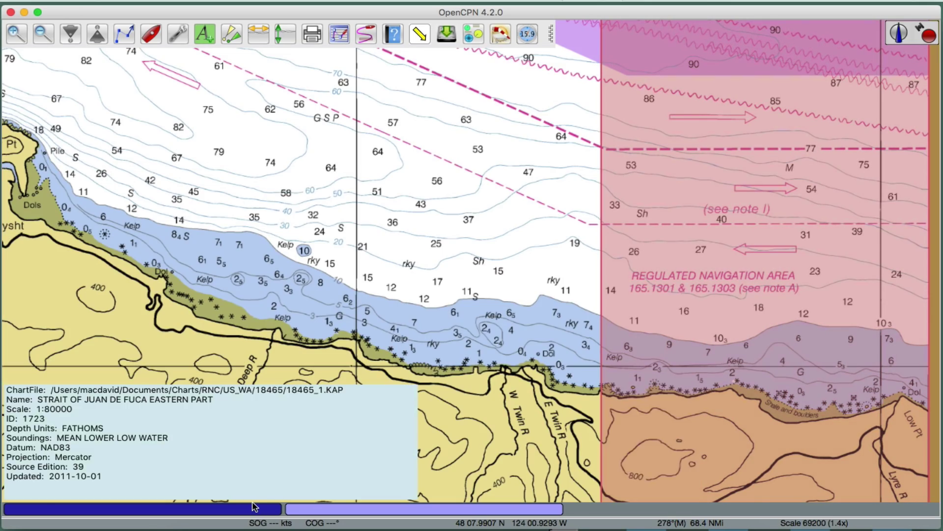
pyautogui.click(251, 509)
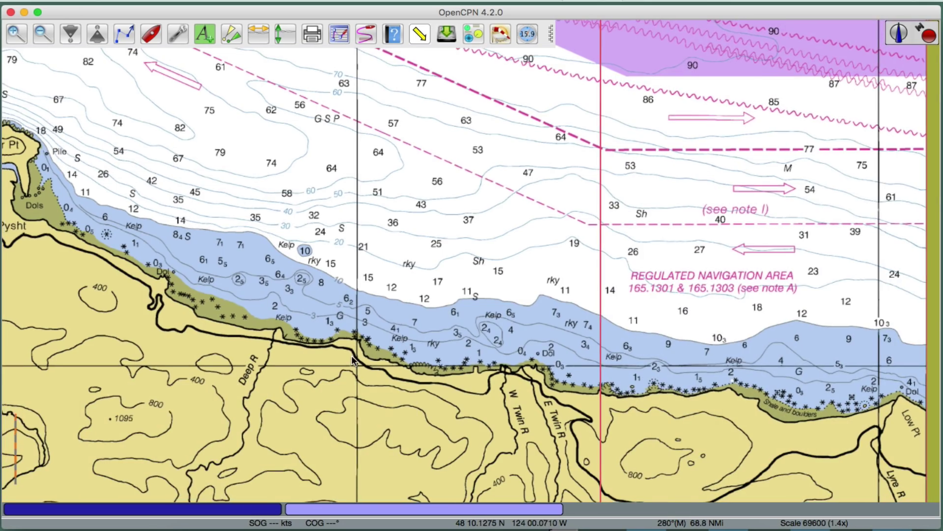
pyautogui.scroll(-5, 353, 360)
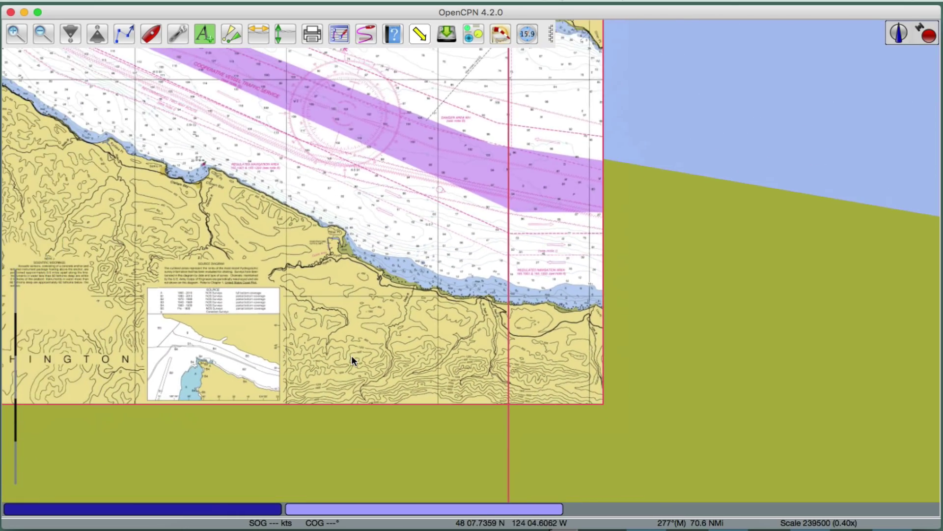
pyautogui.moveTo(269, 301); pyautogui.dragTo(99, 276)
pyautogui.moveTo(598, 305); pyautogui.dragTo(384, 290)
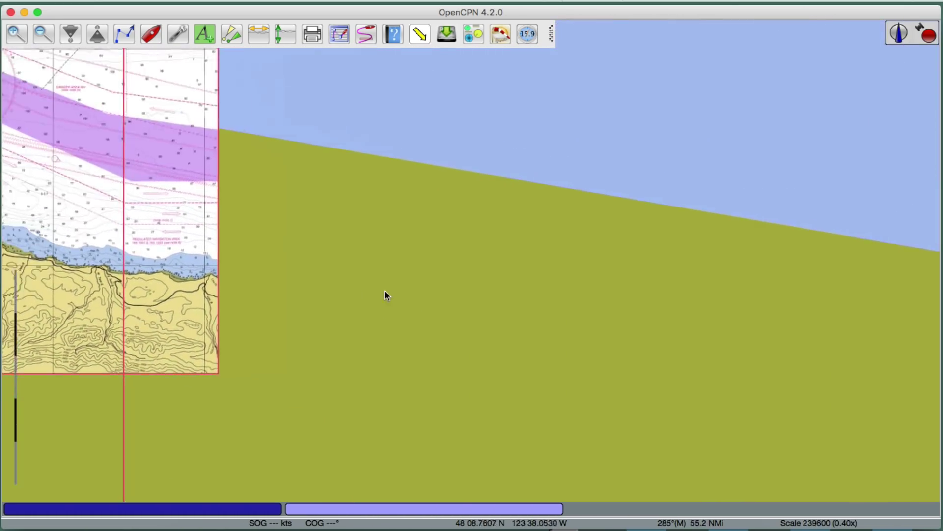
pyautogui.moveTo(394, 505)
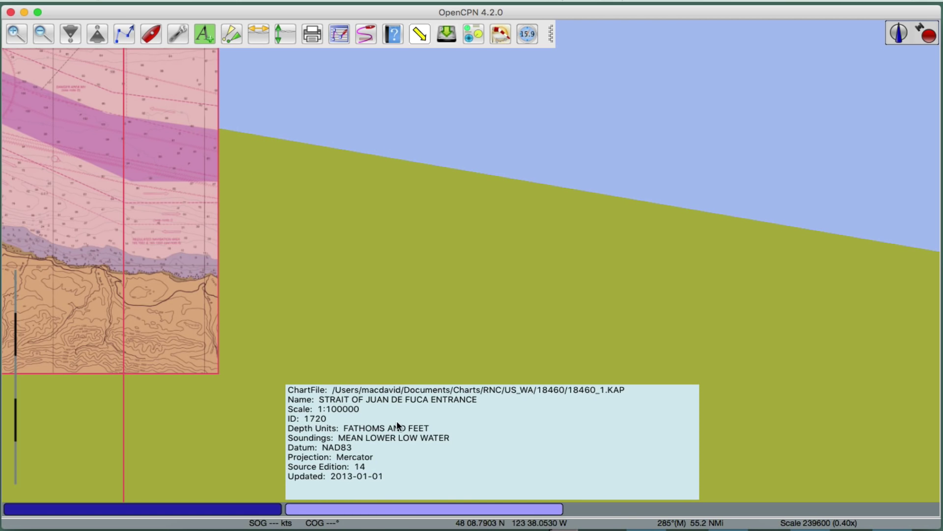
pyautogui.moveTo(206, 514)
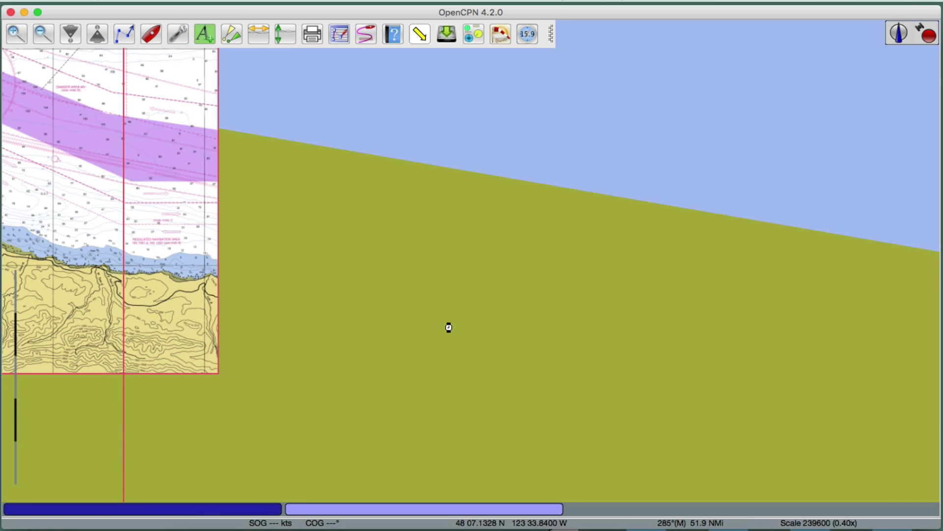
# - Compare the scales at which the Strait of Juan de Fuca chart north of Port Angeles is drawn or reduced to its outline
pyautogui.scroll(-3, 448, 326)
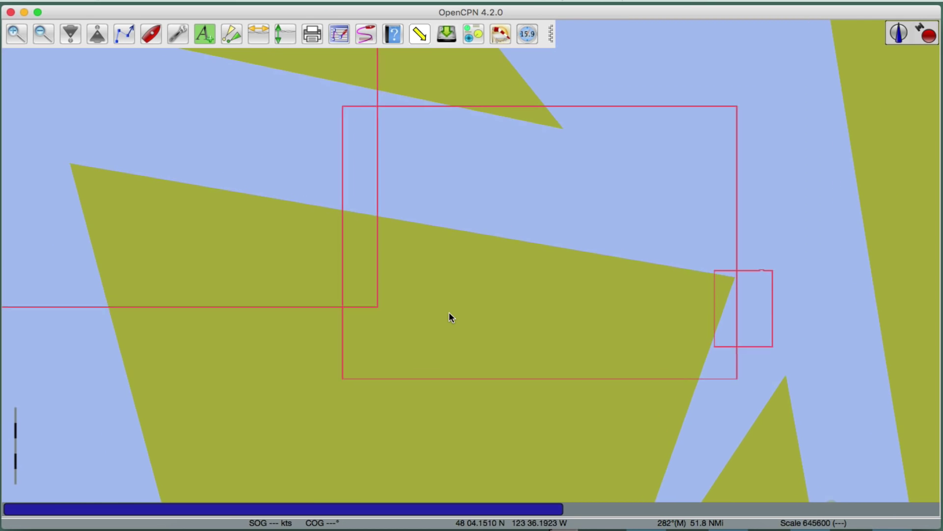
pyautogui.scroll(2, 449, 311)
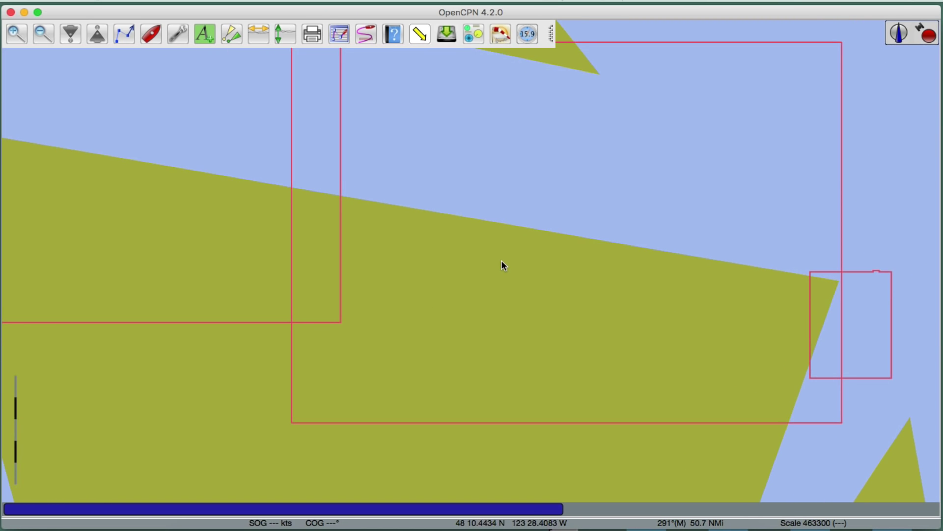
pyautogui.moveTo(504, 266); pyautogui.dragTo(312, 331)
pyautogui.scroll(2, 312, 330)
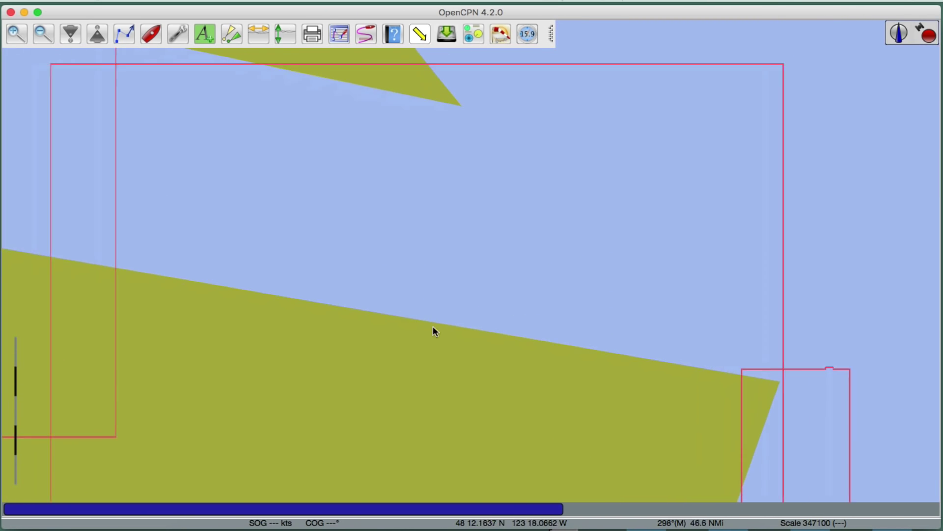
pyautogui.scroll(3, 485, 332)
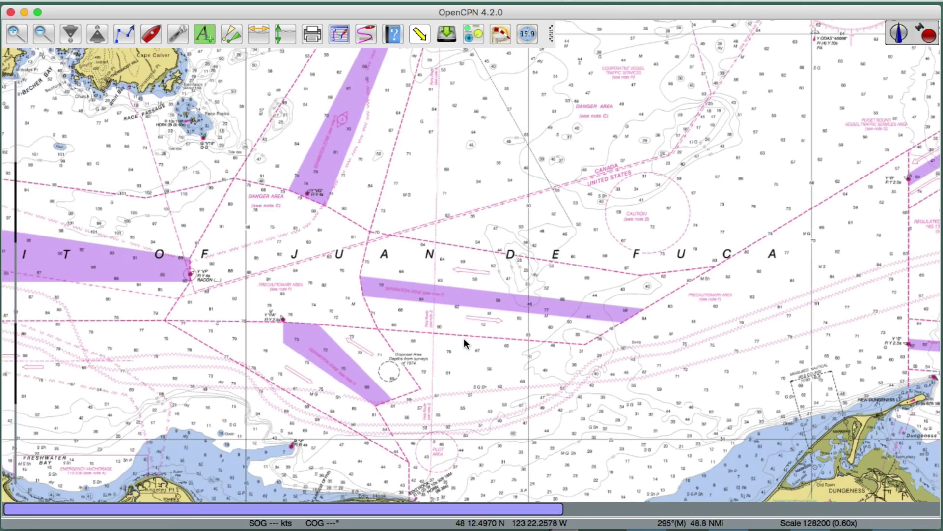
pyautogui.scroll(-3, 464, 338)
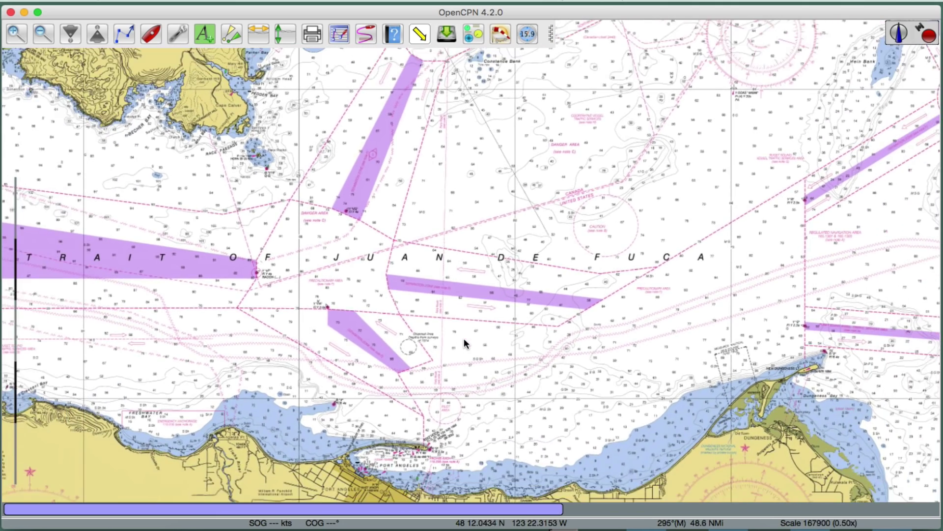
pyautogui.scroll(-3, 463, 338)
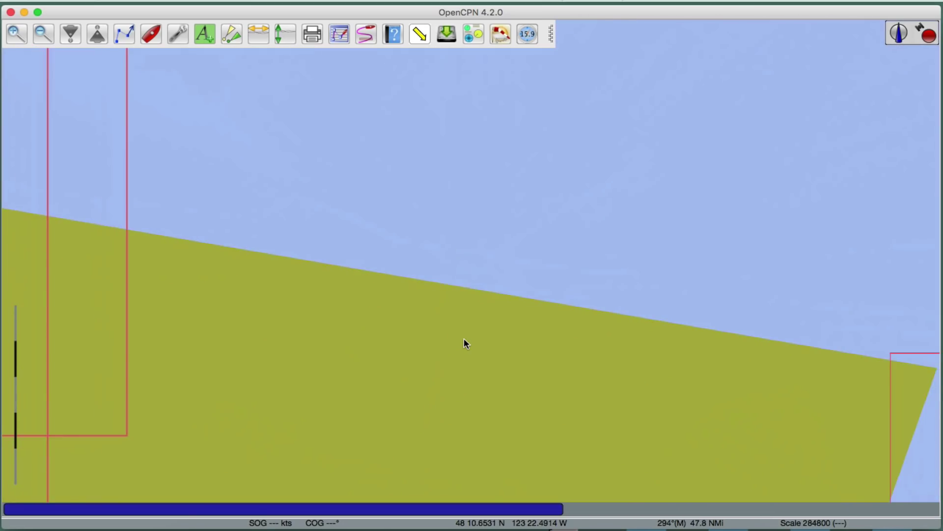
pyautogui.scroll(3, 465, 339)
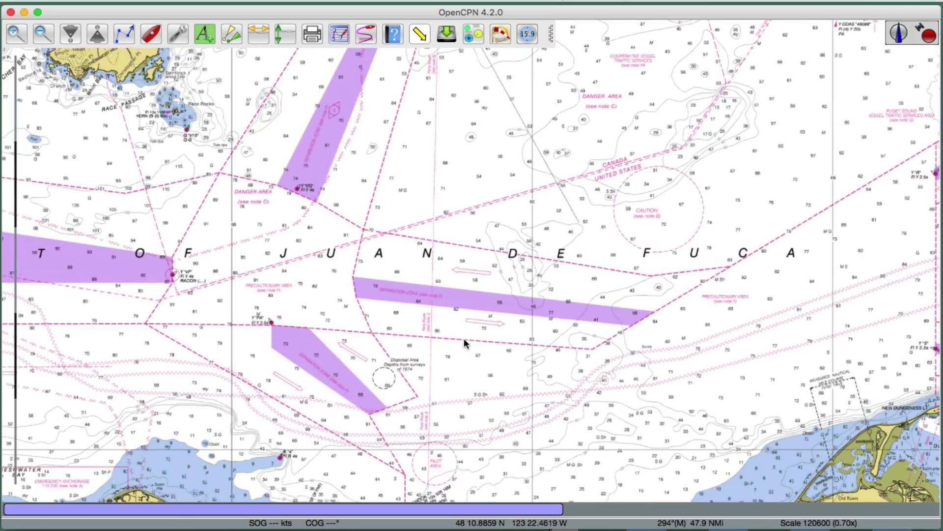
# - Measure the distance and bearing from the waters at Race Passage westward to a point south of Beechey Head, then clear the measurement
pyautogui.moveTo(463, 338); pyautogui.dragTo(447, 309)
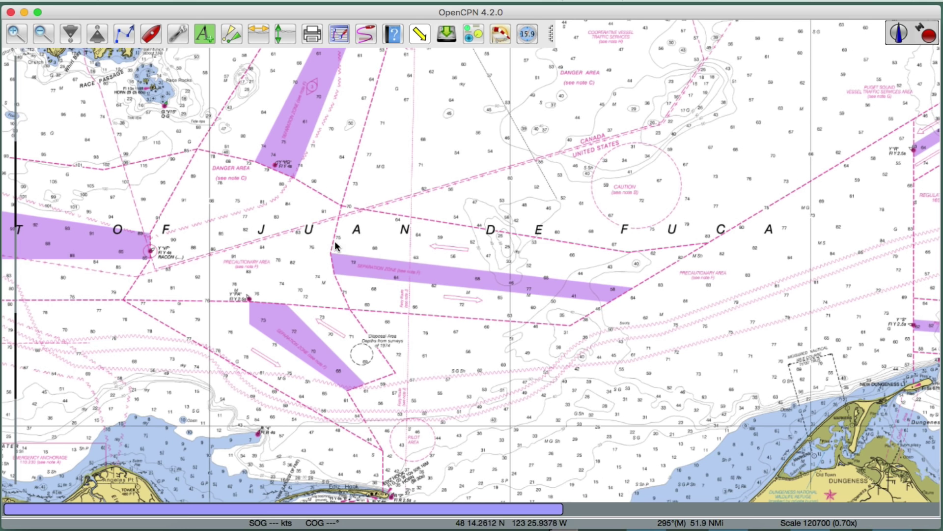
pyautogui.moveTo(273, 199); pyautogui.dragTo(574, 317)
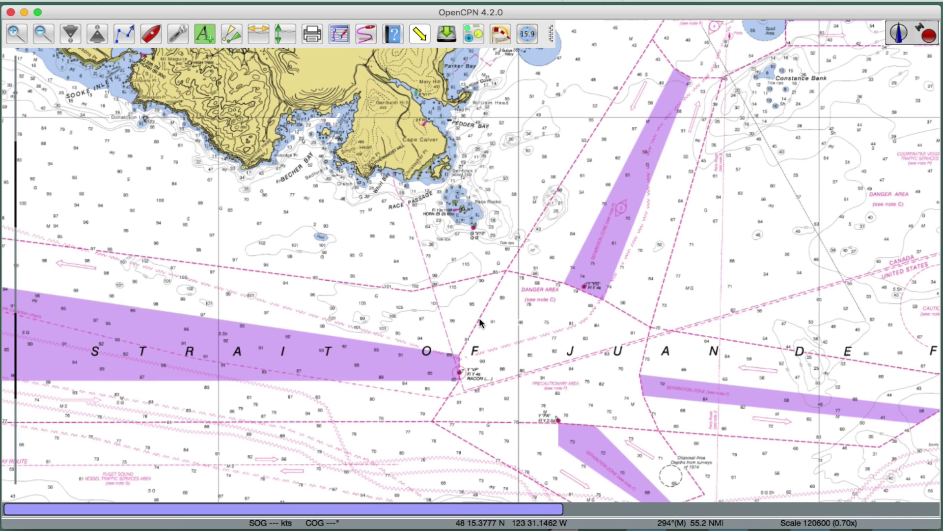
pyautogui.moveTo(334, 222); pyautogui.dragTo(432, 290)
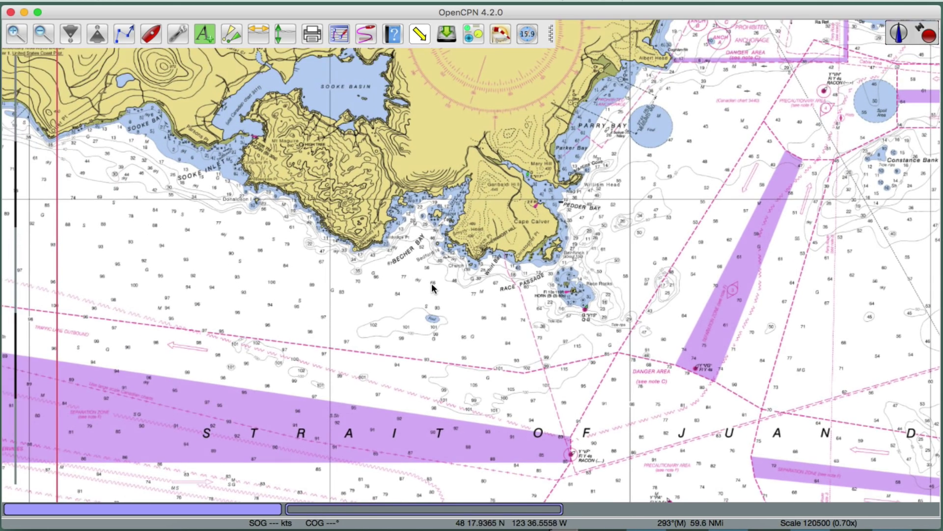
pyautogui.scroll(2, 432, 290)
pyautogui.rightClick(415, 284)
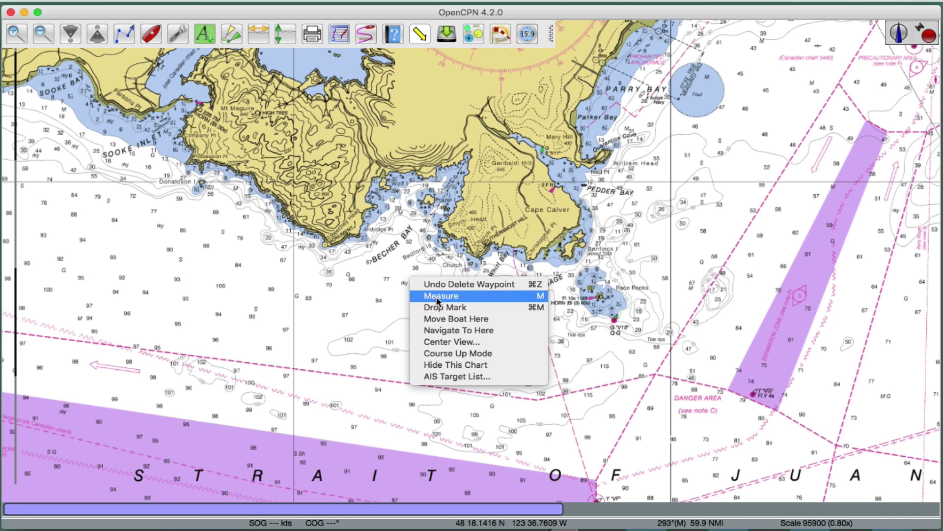
pyautogui.click(289, 308)
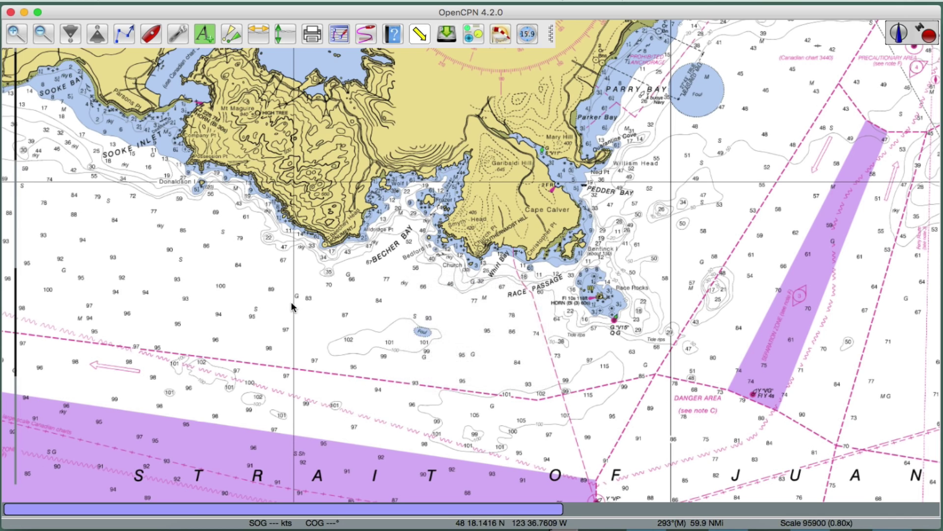
pyautogui.rightClick(339, 309)
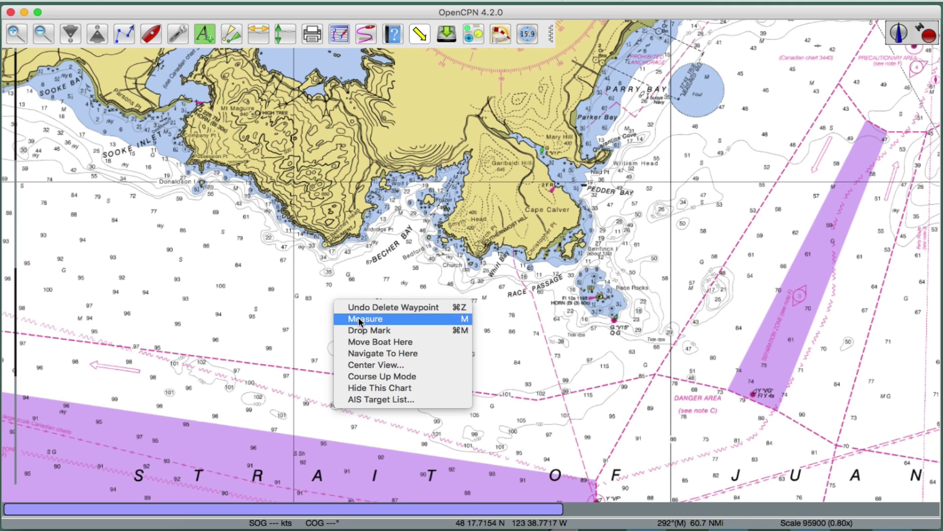
pyautogui.click(452, 319)
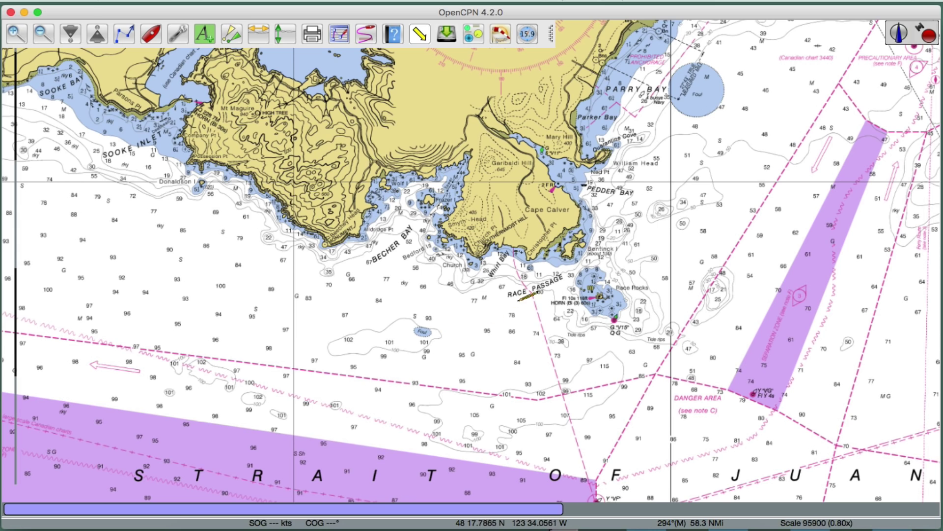
pyautogui.click(518, 297)
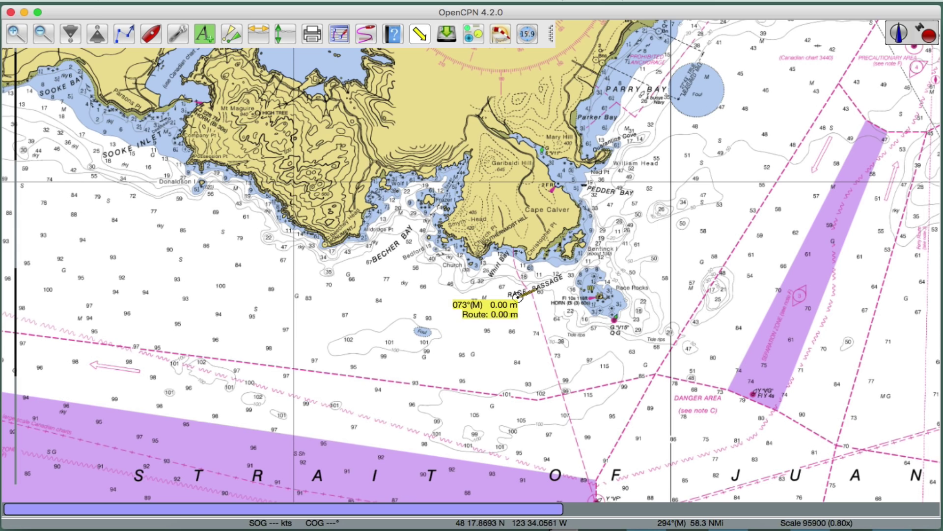
pyautogui.click(290, 332)
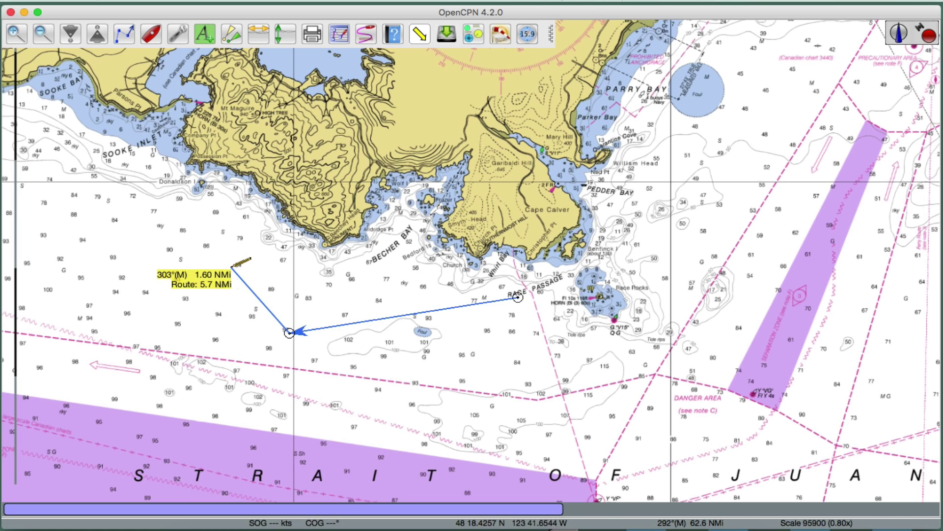
pyautogui.press('Escape')
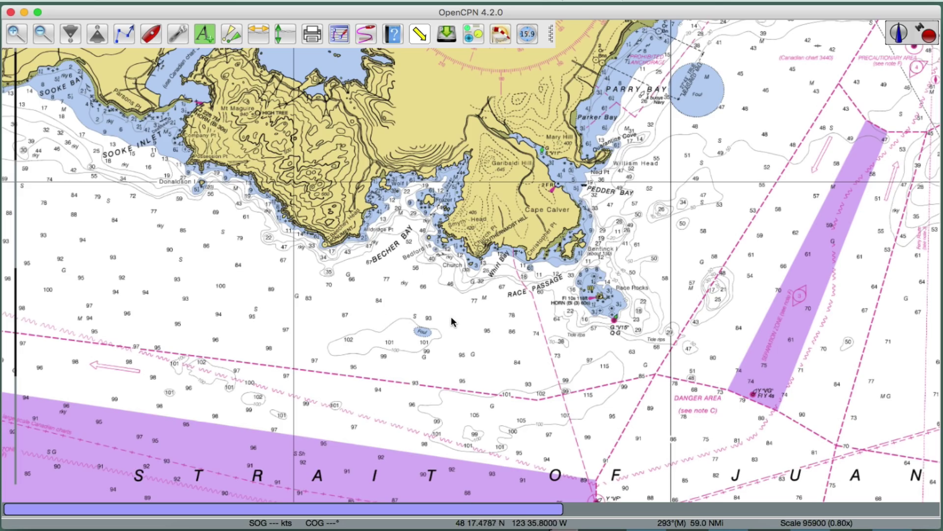
# - Measure the distance and bearing across the mouth of Becher Bay from the Bedford Islands to Alldridge Point
pyautogui.scroll(1, 409, 282)
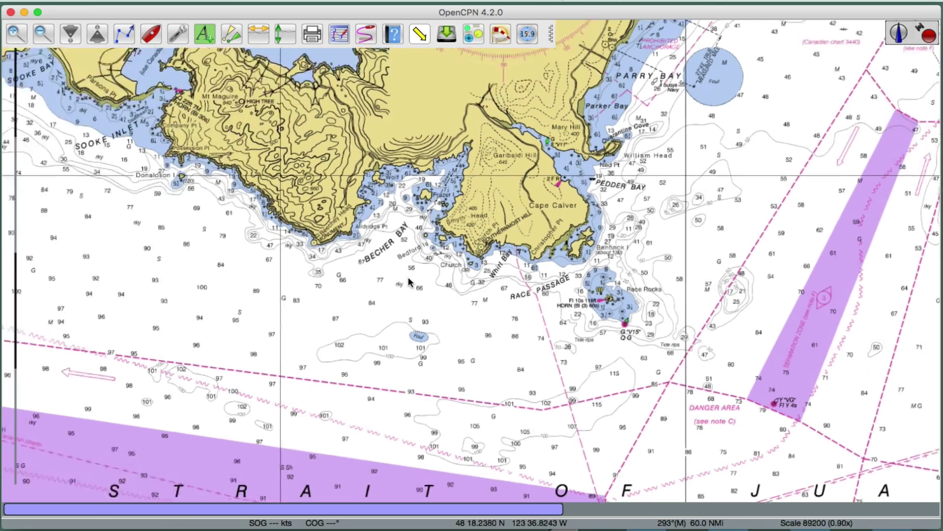
pyautogui.scroll(6, 409, 281)
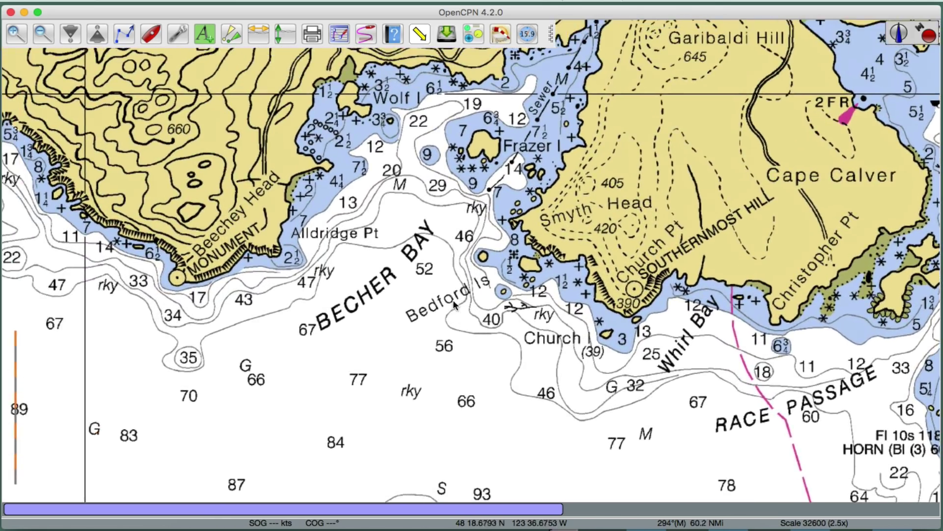
pyautogui.scroll(-3, 385, 280)
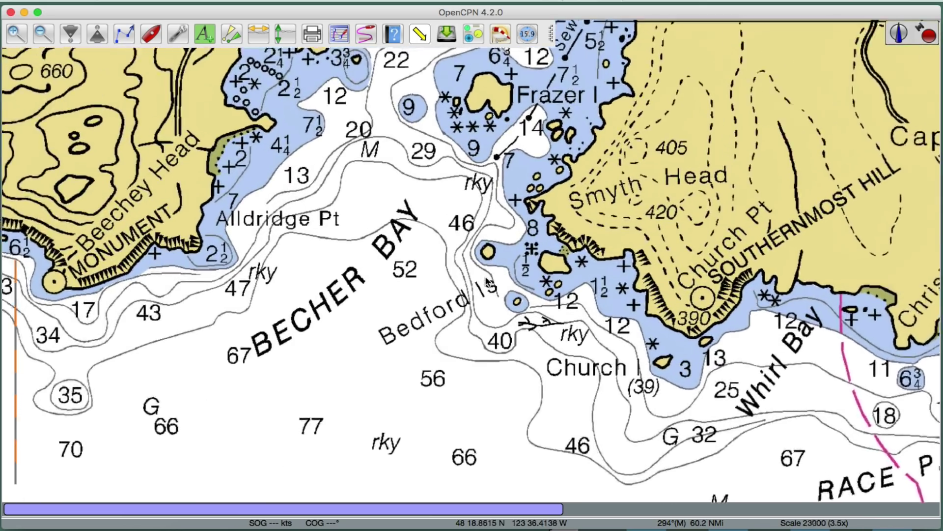
pyautogui.press('Right')
pyautogui.press('Up')
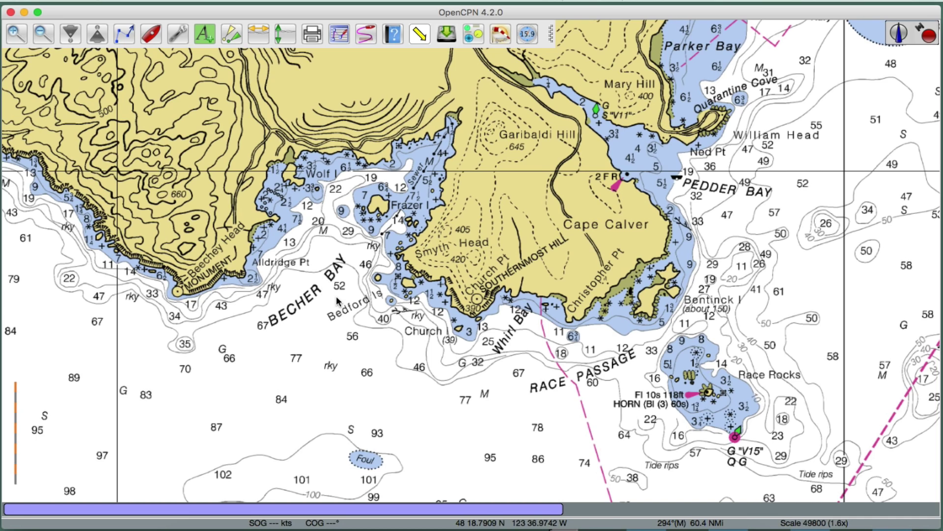
pyautogui.hotkey('ctrl', 'r')
pyautogui.click(376, 278)
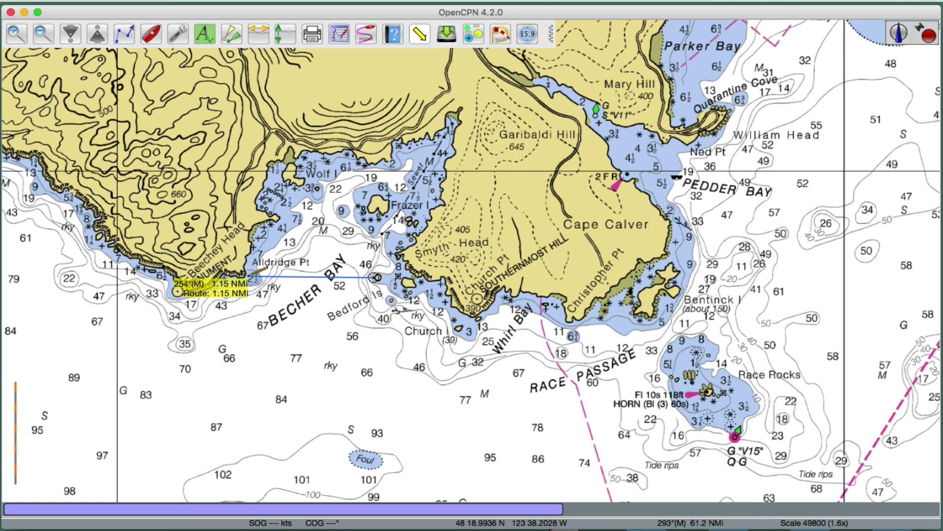
pyautogui.click(251, 277)
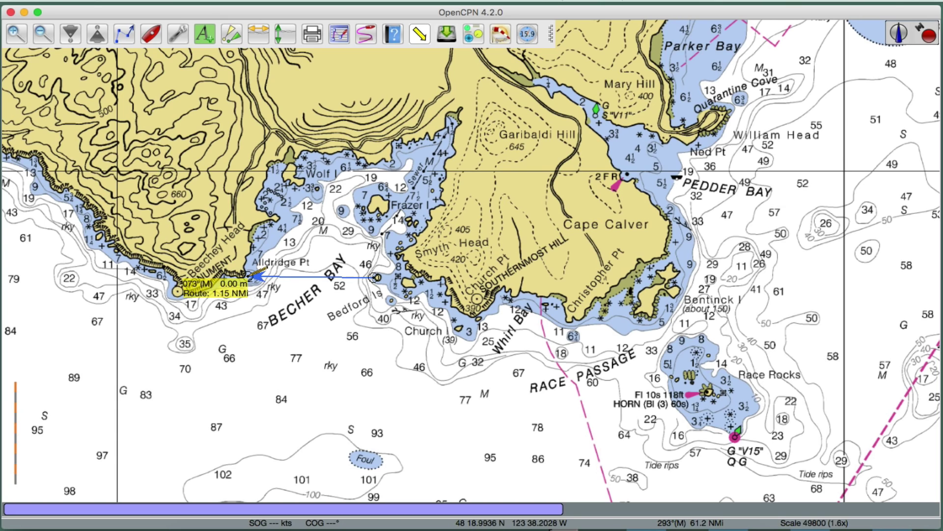
pyautogui.press('Escape')
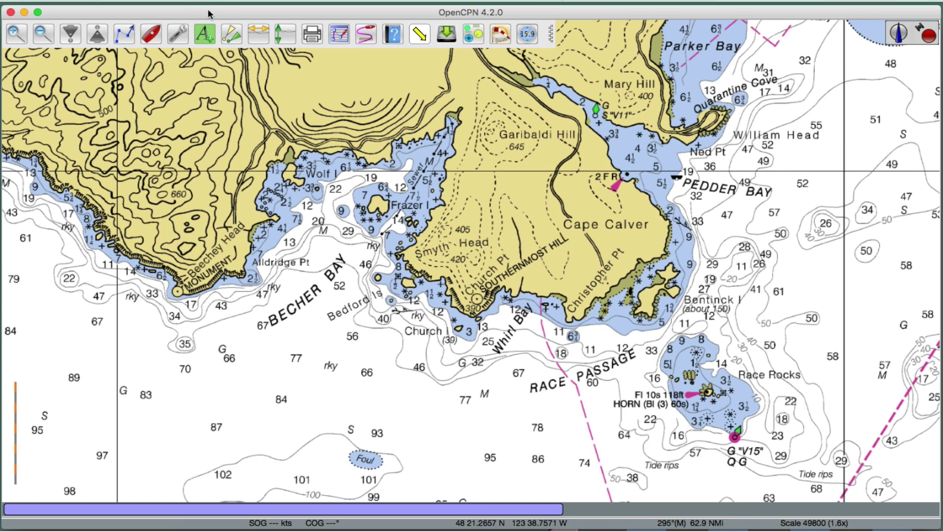
# - Turn off the display of magnetic bearings and headings in the unit options
pyautogui.click(176, 35)
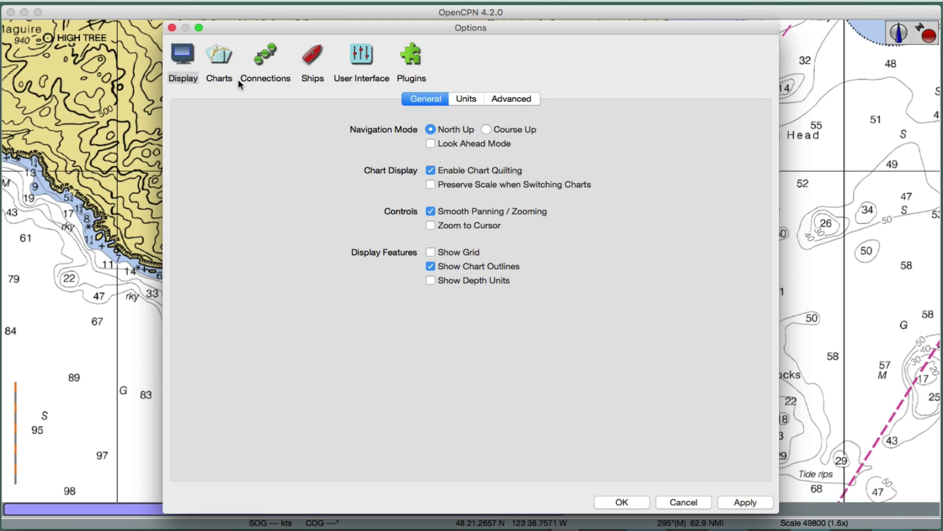
pyautogui.click(463, 98)
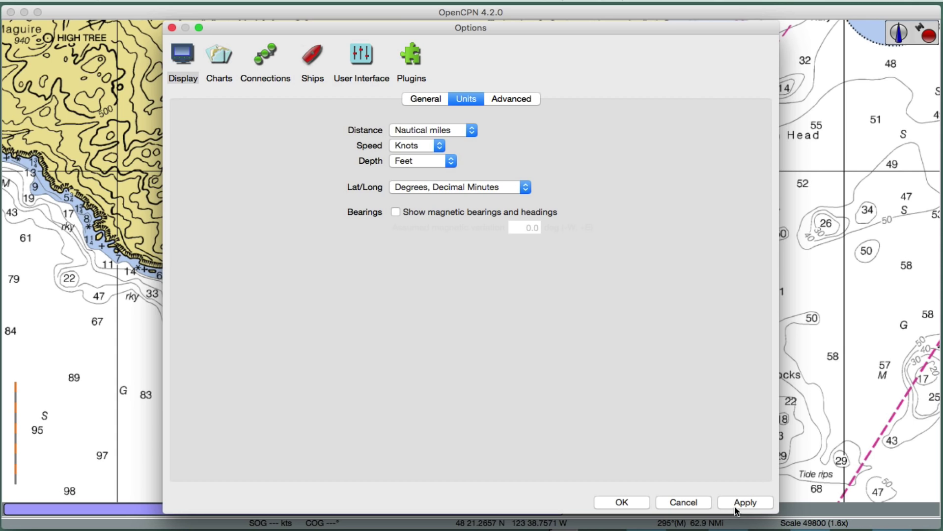
pyautogui.click(627, 501)
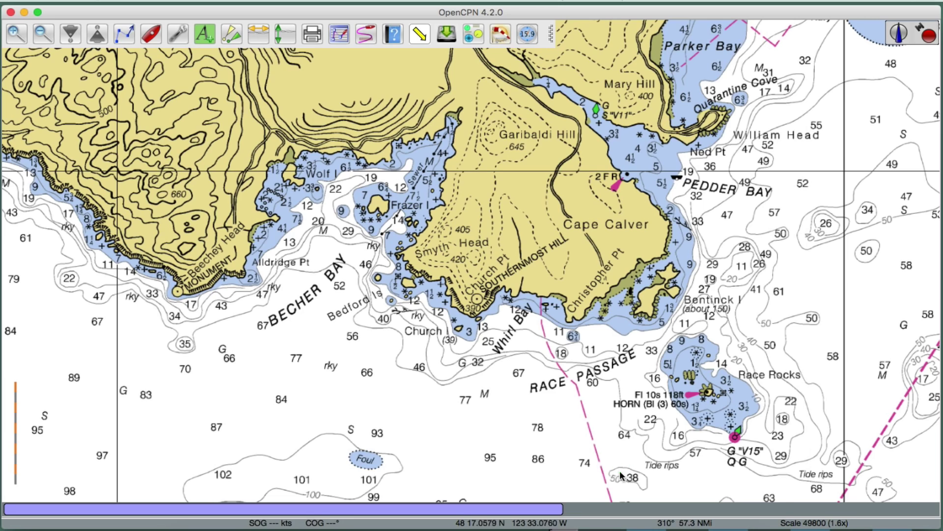
# - Measure the true bearing and distance from the waters south of Church Point westward to a point off the mouth of Becher Bay
pyautogui.press('m')
pyautogui.click(463, 385)
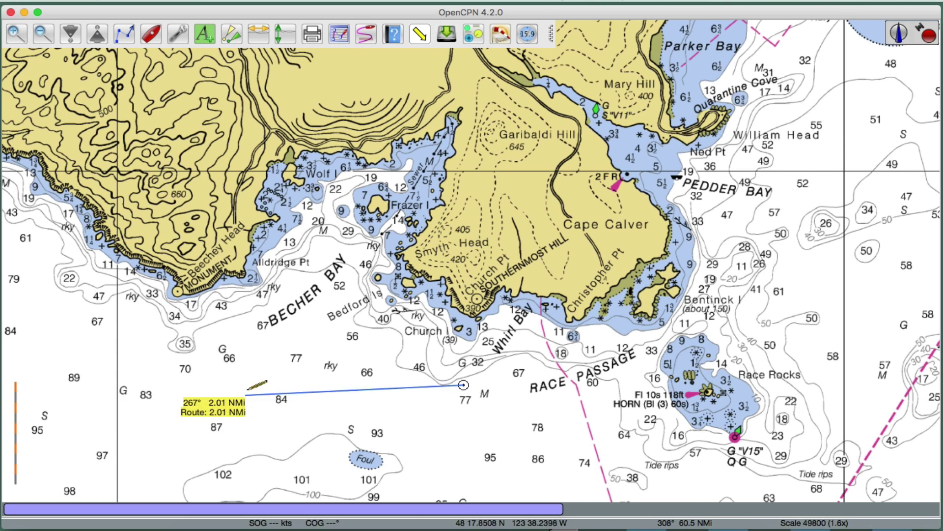
pyautogui.click(256, 351)
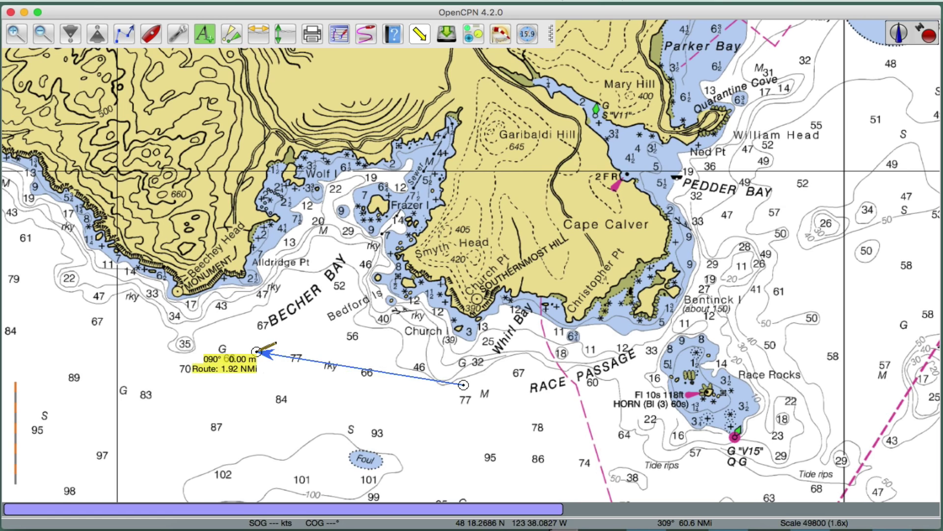
pyautogui.press('Escape')
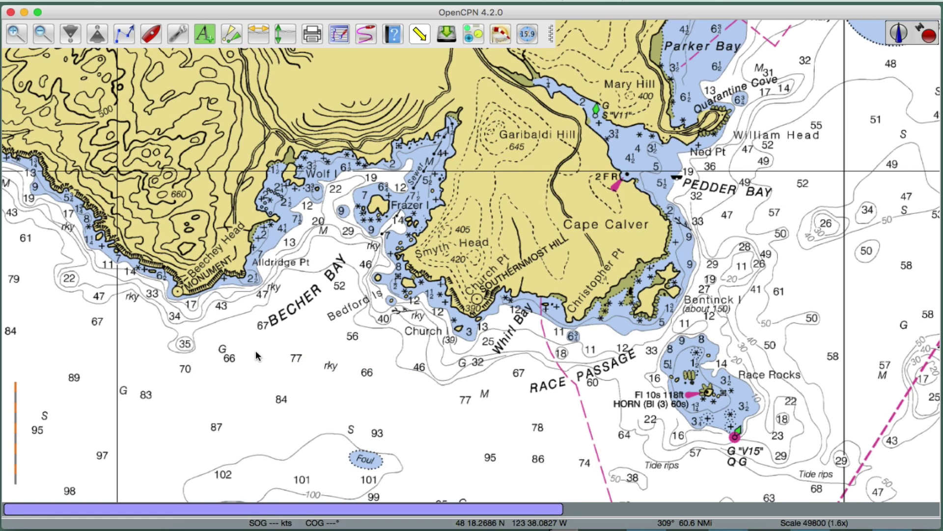